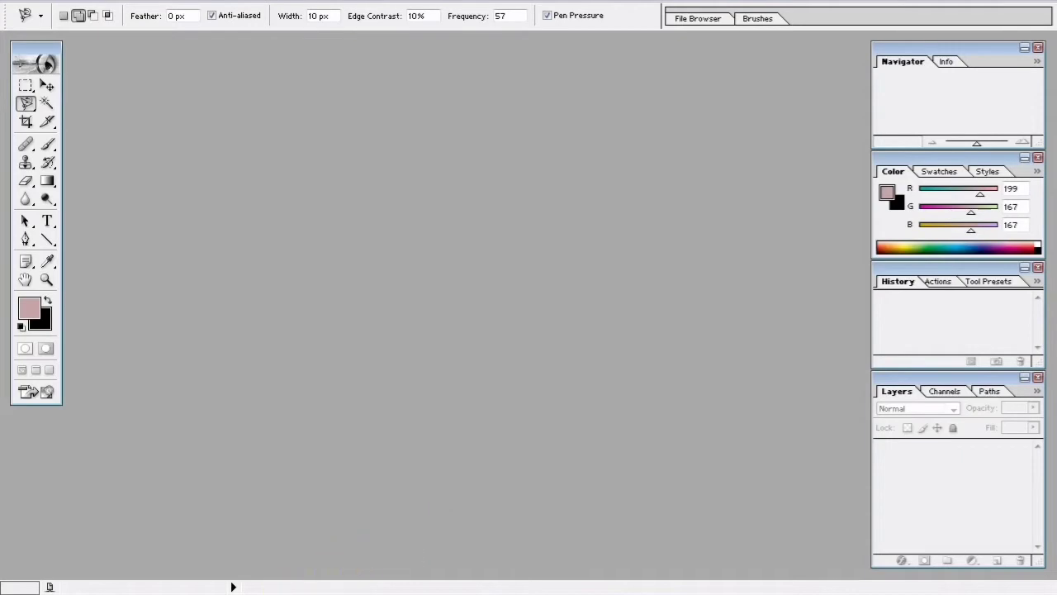
pyautogui.click(10, 4)
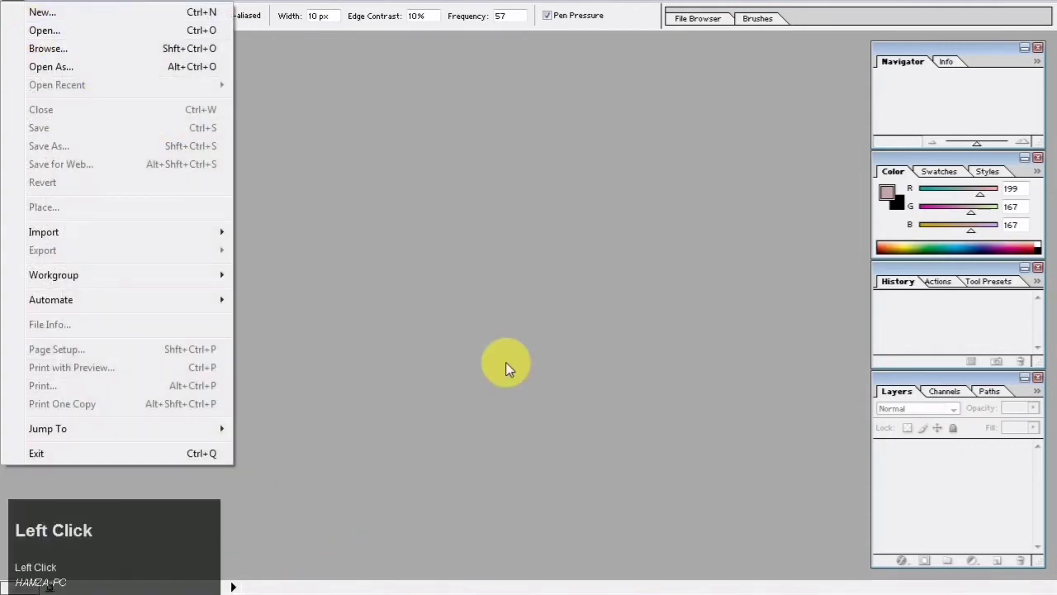
pyautogui.click(506, 369)
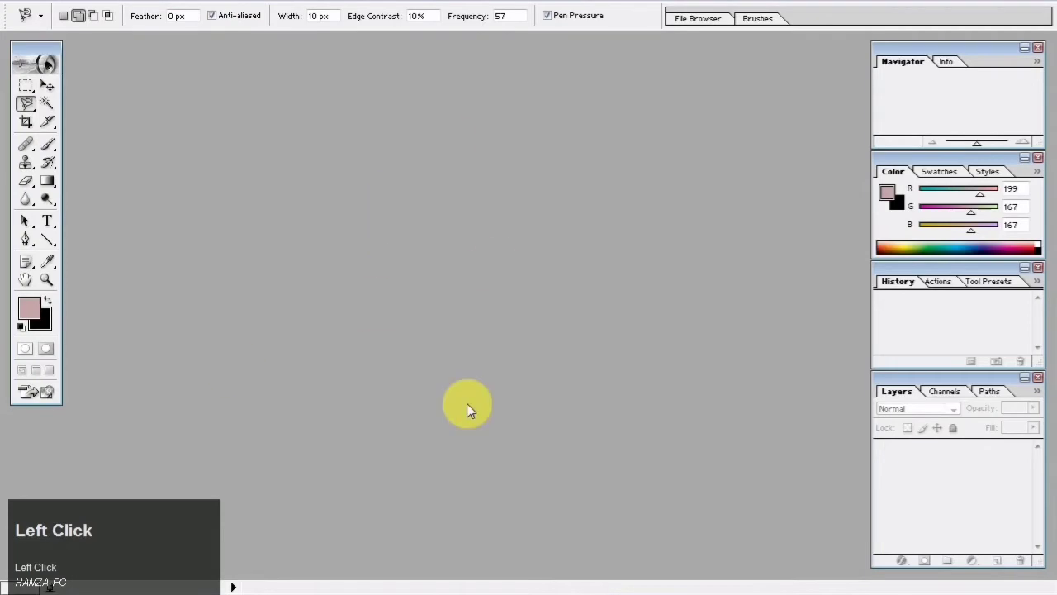
pyautogui.click(475, 264)
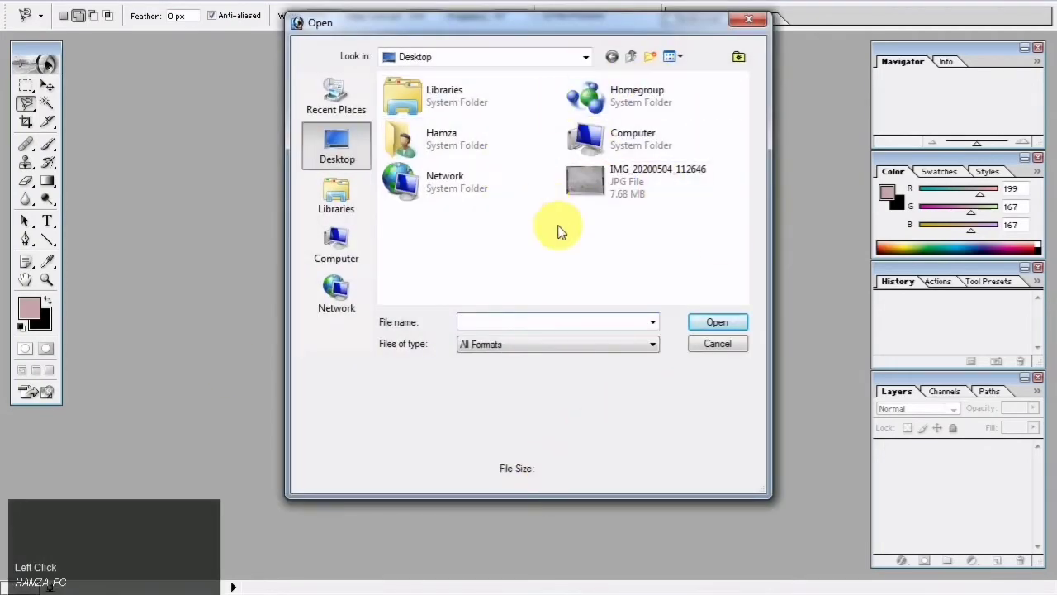
pyautogui.click(339, 244)
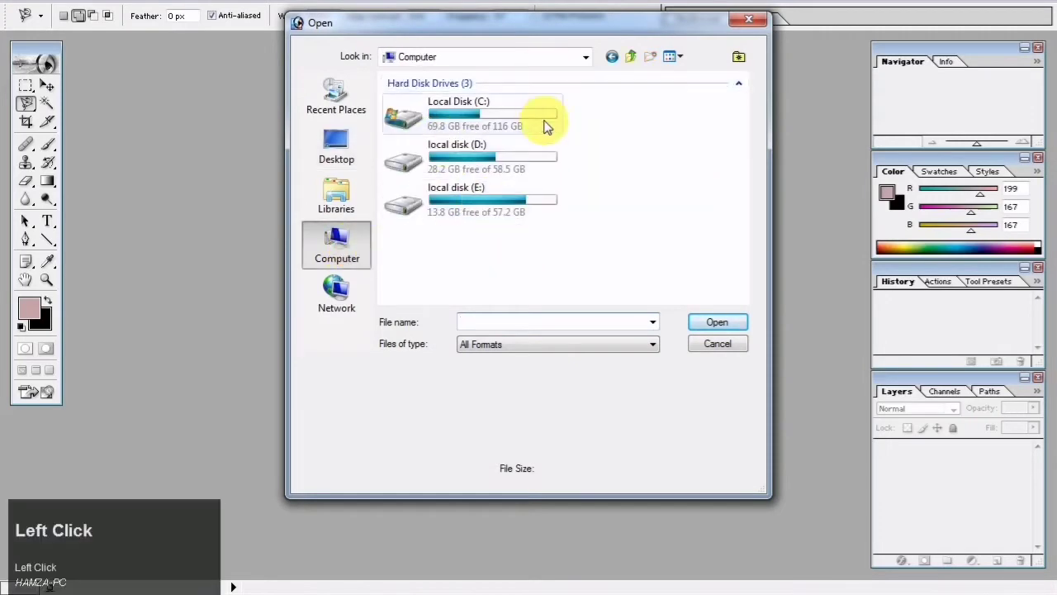
pyautogui.moveTo(740, 20); pyautogui.dragTo(745, 25)
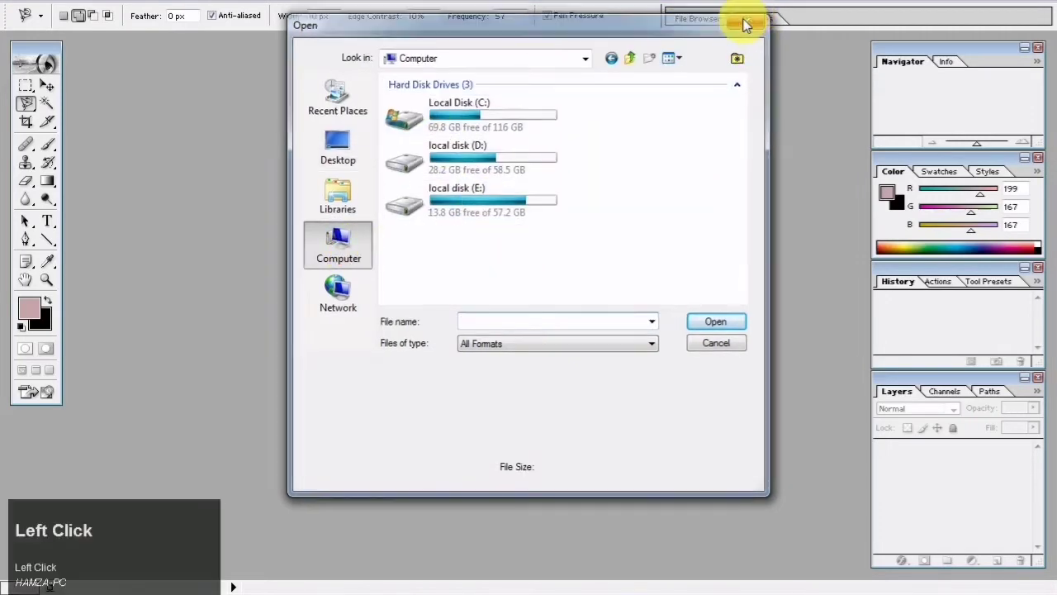
pyautogui.click(129, 580)
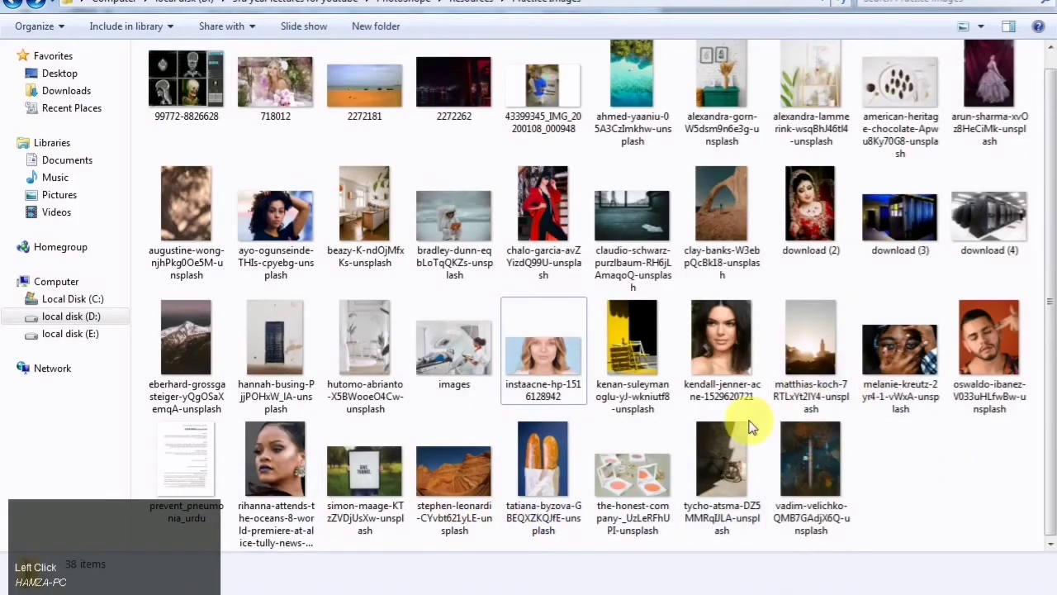
pyautogui.moveTo(527, 348); pyautogui.dragTo(455, 401)
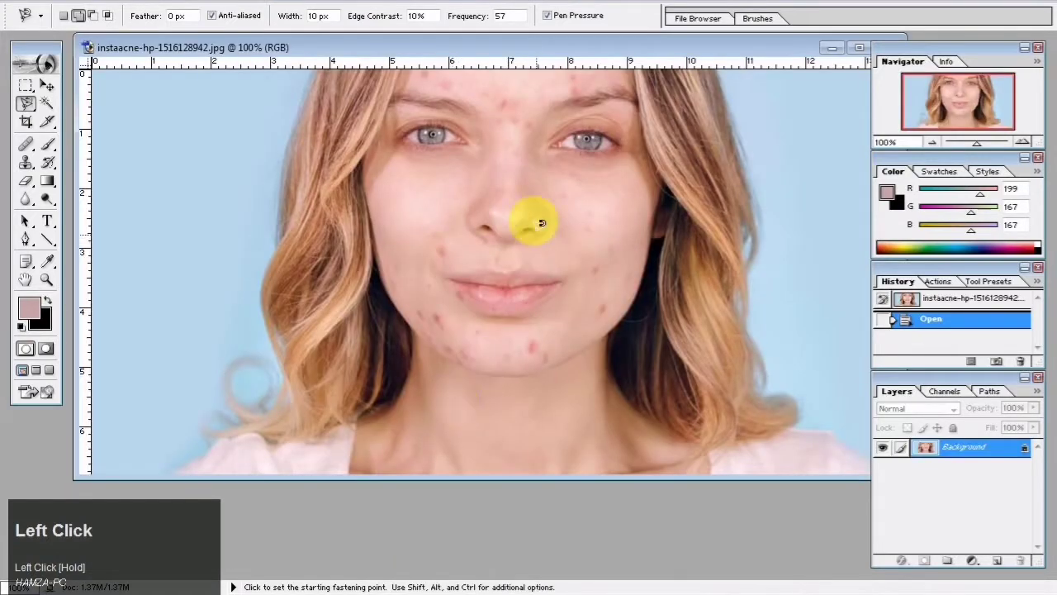
pyautogui.doubleClick(512, 47)
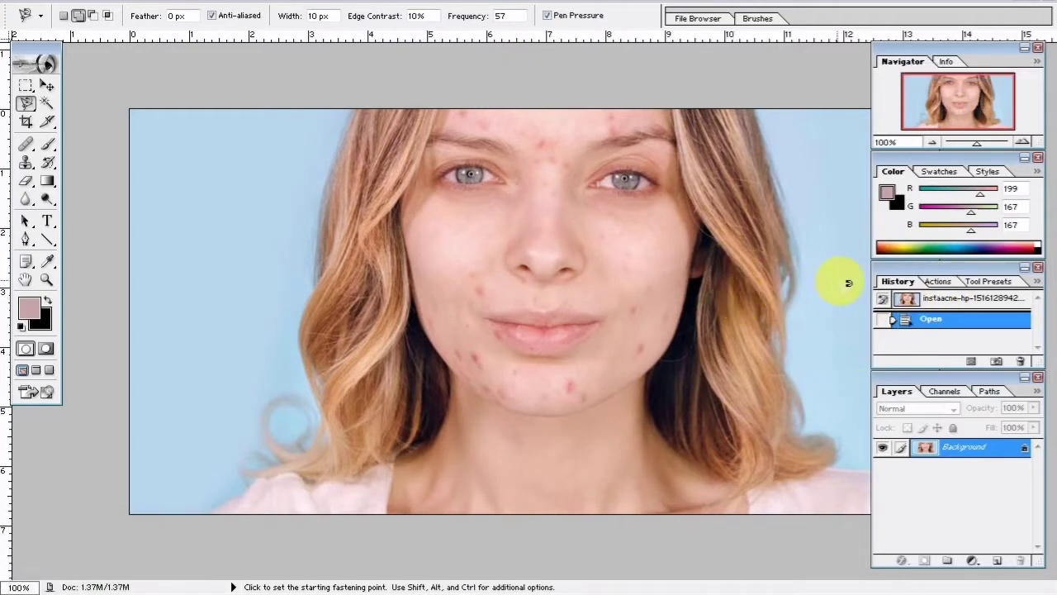
# Shift the Navigator, Color, History and Layers palettes outward to uncover more of the portrait.
pyautogui.moveTo(942, 47); pyautogui.dragTo(963, 46)
pyautogui.moveTo(939, 162); pyautogui.dragTo(960, 163)
pyautogui.moveTo(943, 272); pyautogui.dragTo(966, 278)
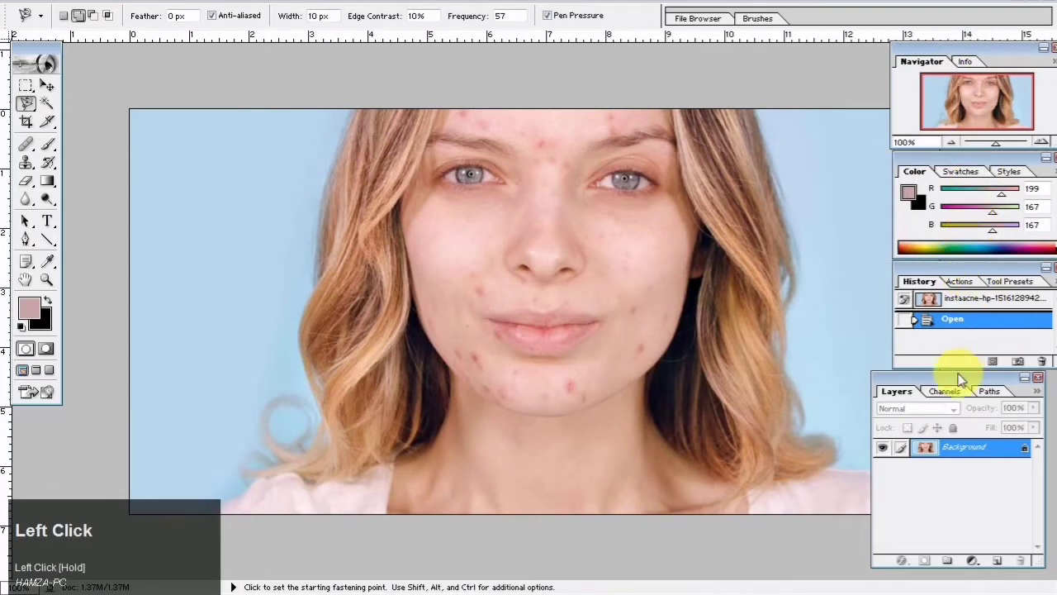
pyautogui.moveTo(941, 381); pyautogui.dragTo(989, 390)
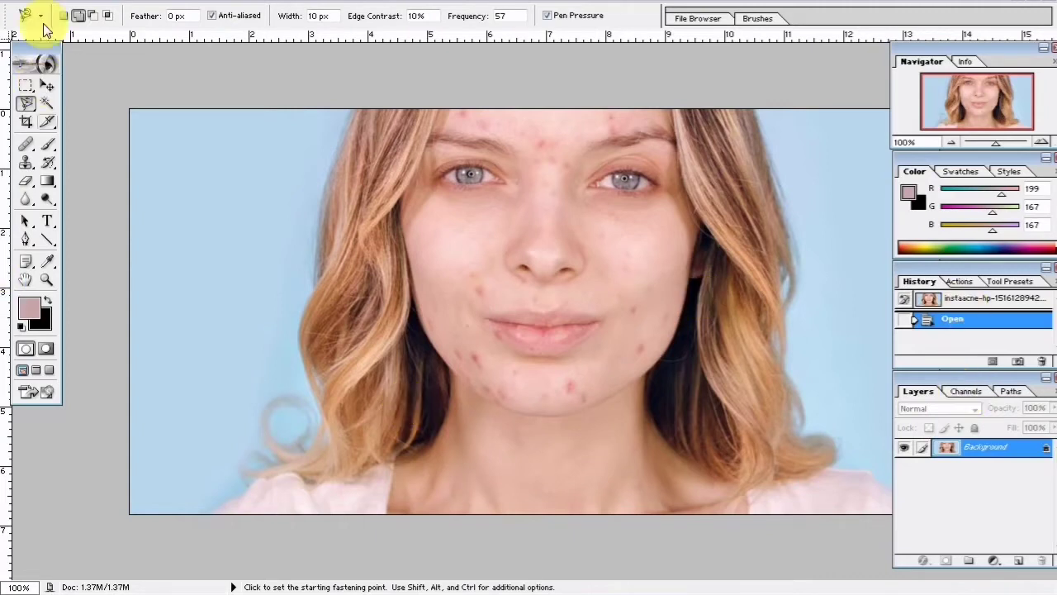
pyautogui.rightClick(48, 127)
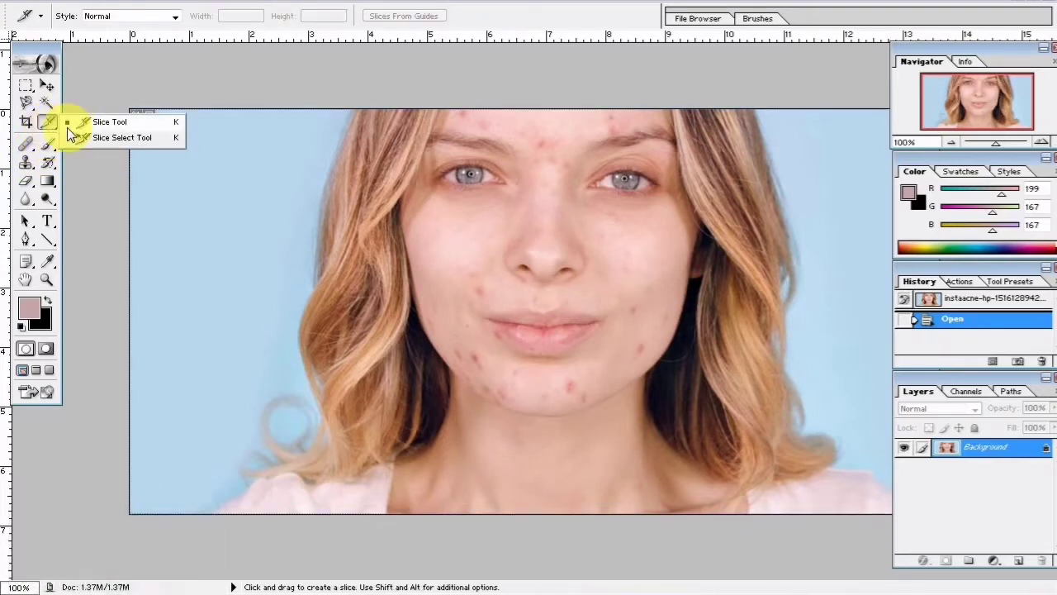
pyautogui.click(88, 244)
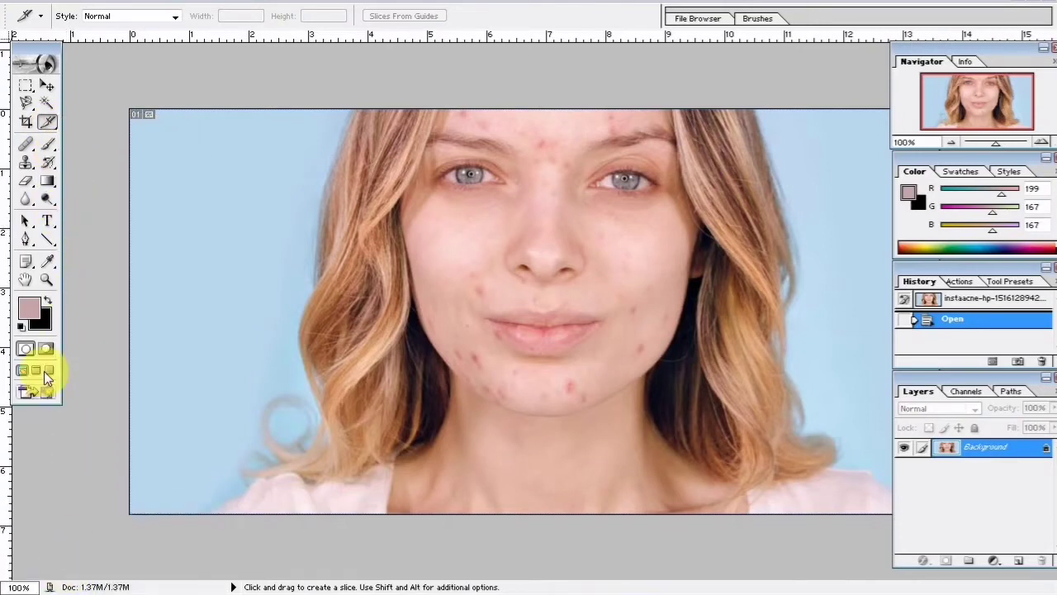
pyautogui.press('space')
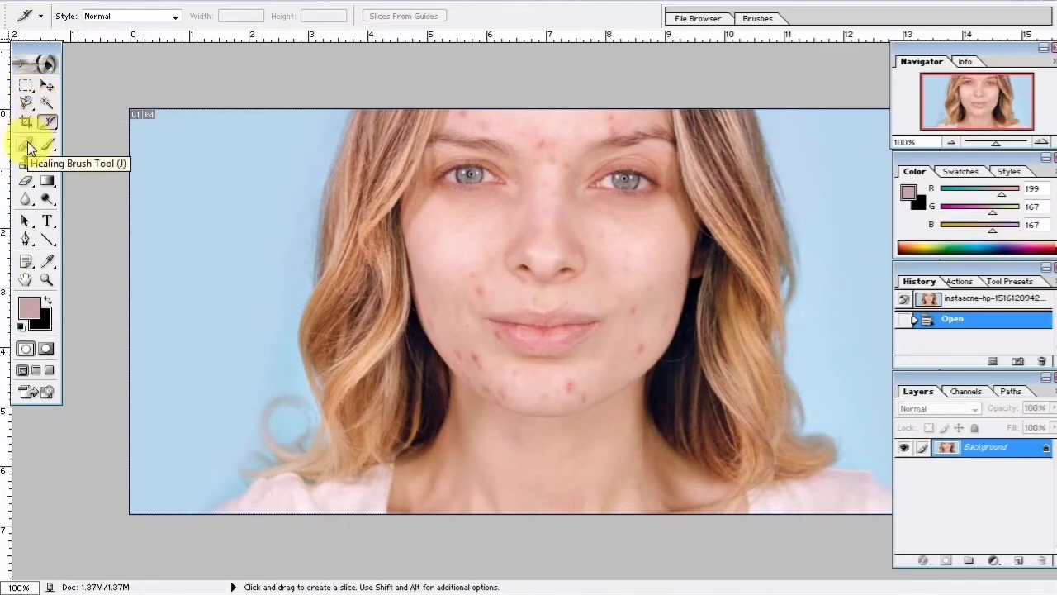
# Activate the Healing Brush Tool.
pyautogui.click(24, 146)
pyautogui.rightClick(25, 149)
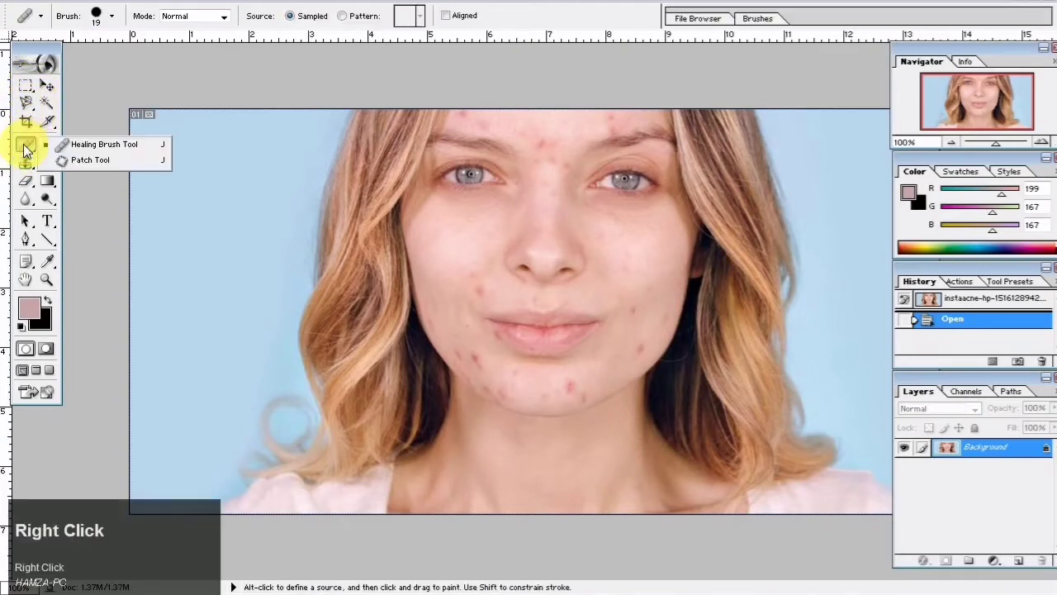
pyautogui.click(81, 143)
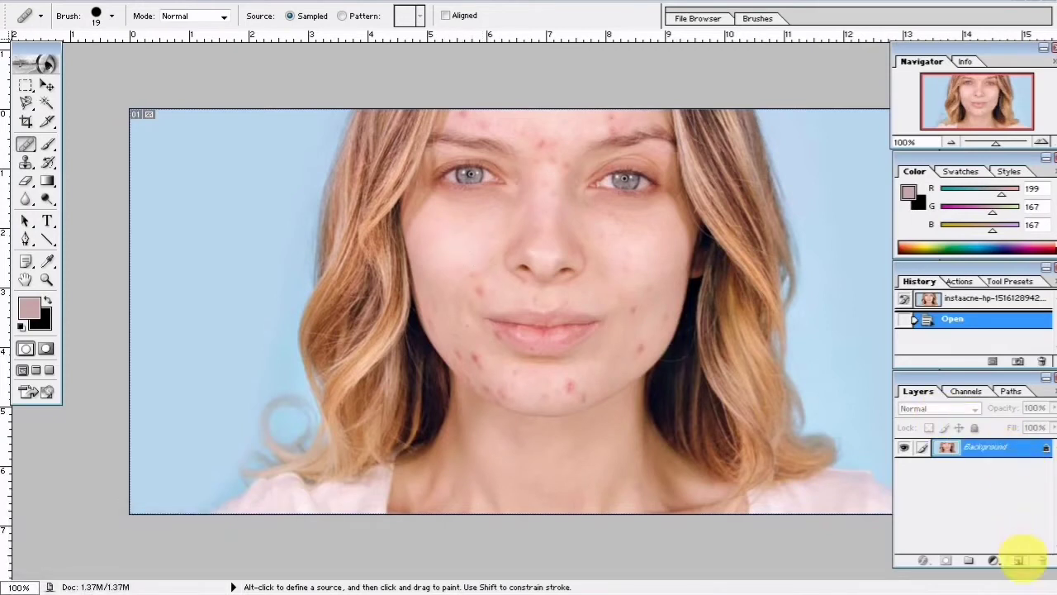
pyautogui.click(1029, 563)
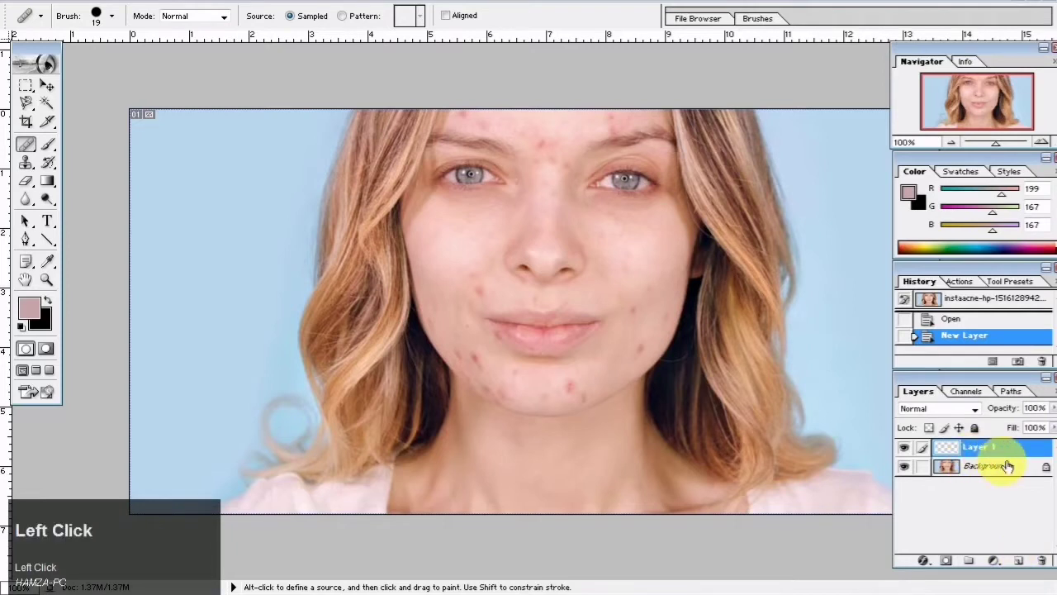
pyautogui.moveTo(1022, 448); pyautogui.dragTo(1050, 570)
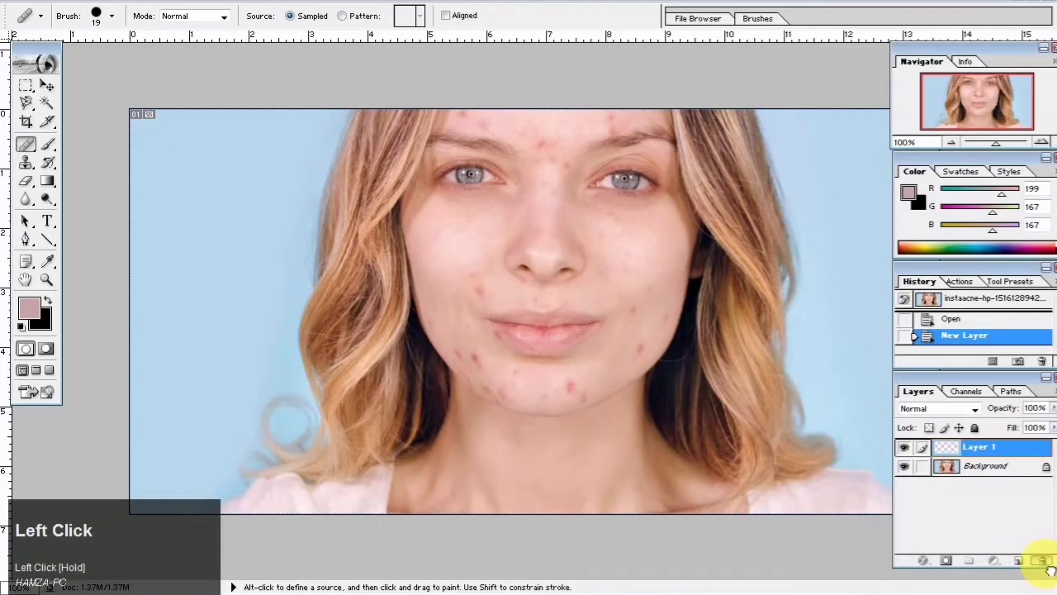
pyautogui.click(972, 445)
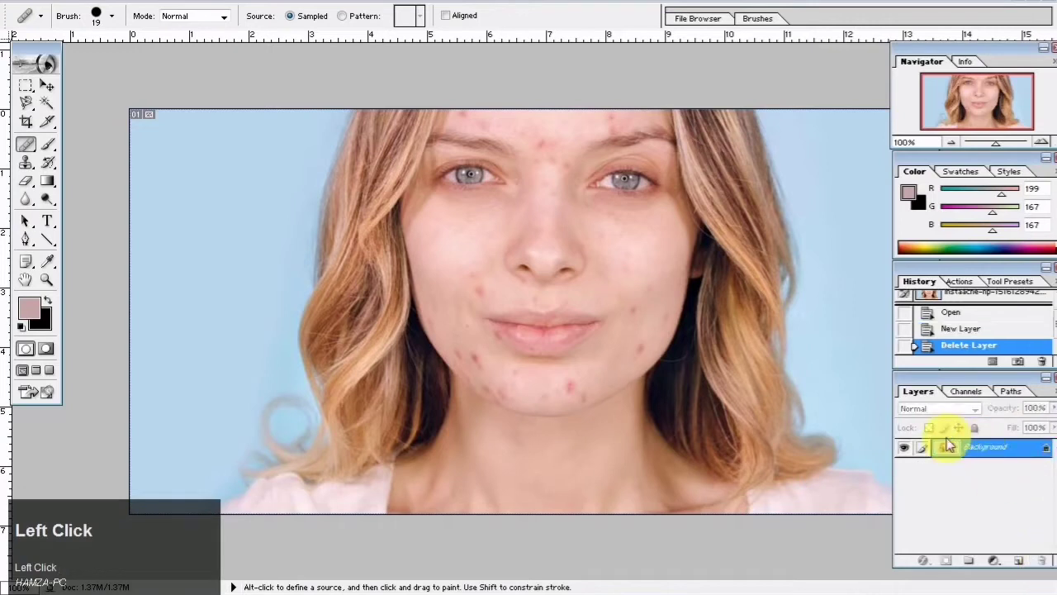
# Duplicate the Background layer as a copy above the original portrait.
pyautogui.press('ctrl')
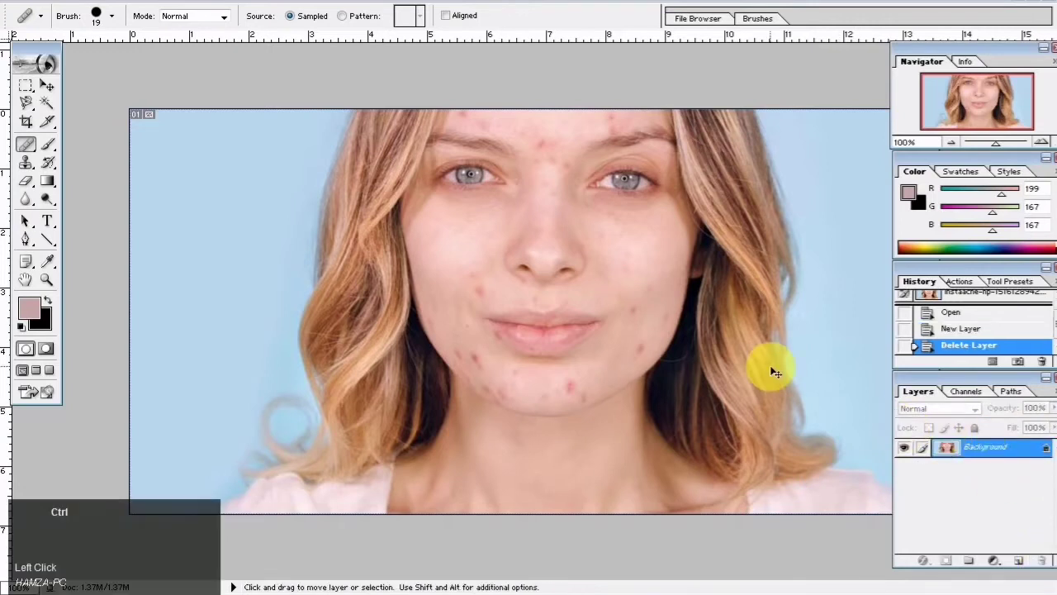
pyautogui.hotkey('ctrl', 'j')
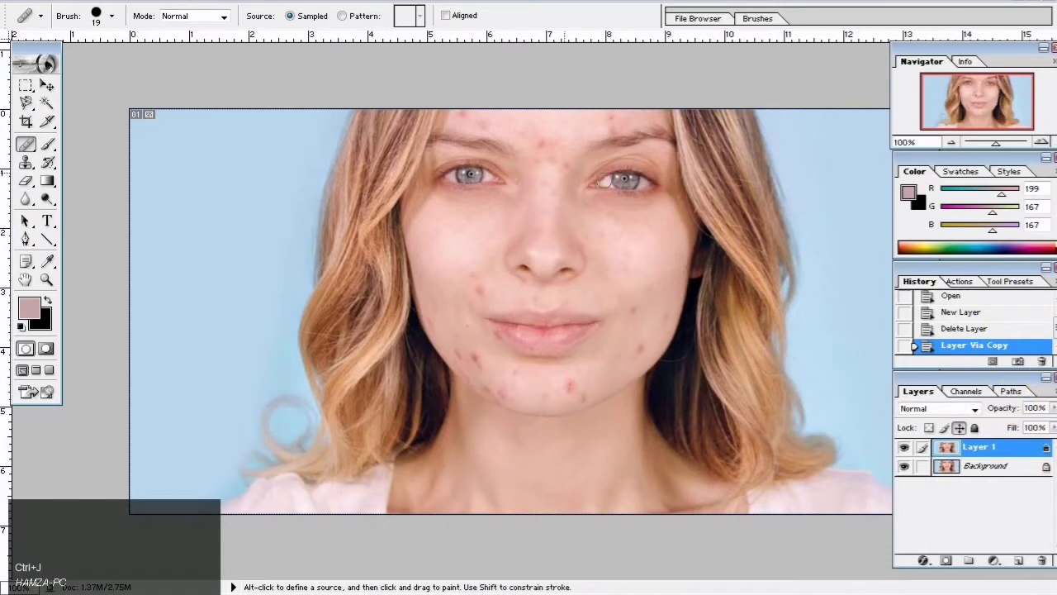
pyautogui.rightClick(983, 468)
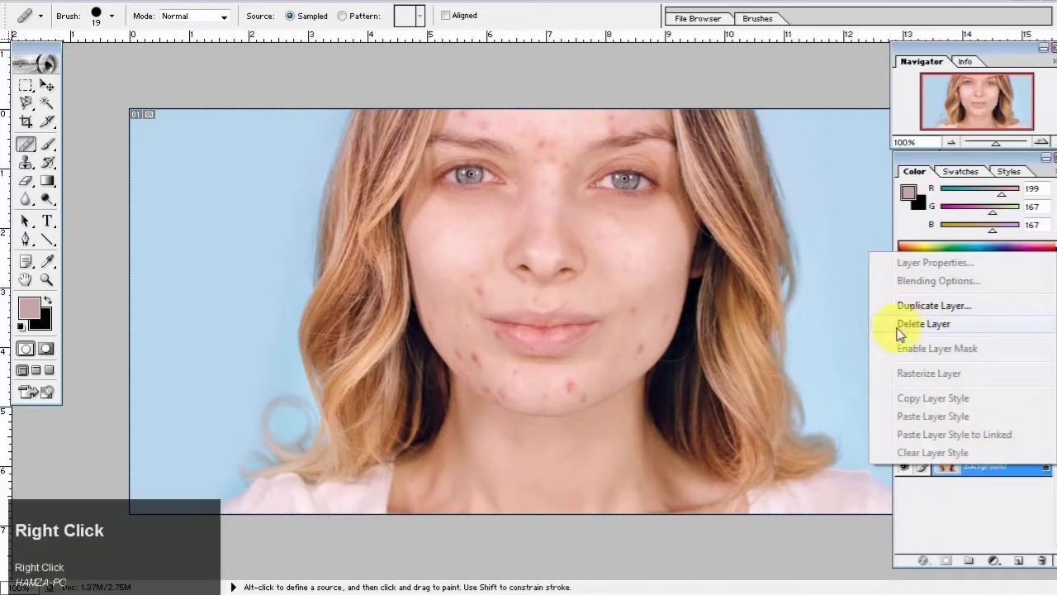
pyautogui.click(824, 531)
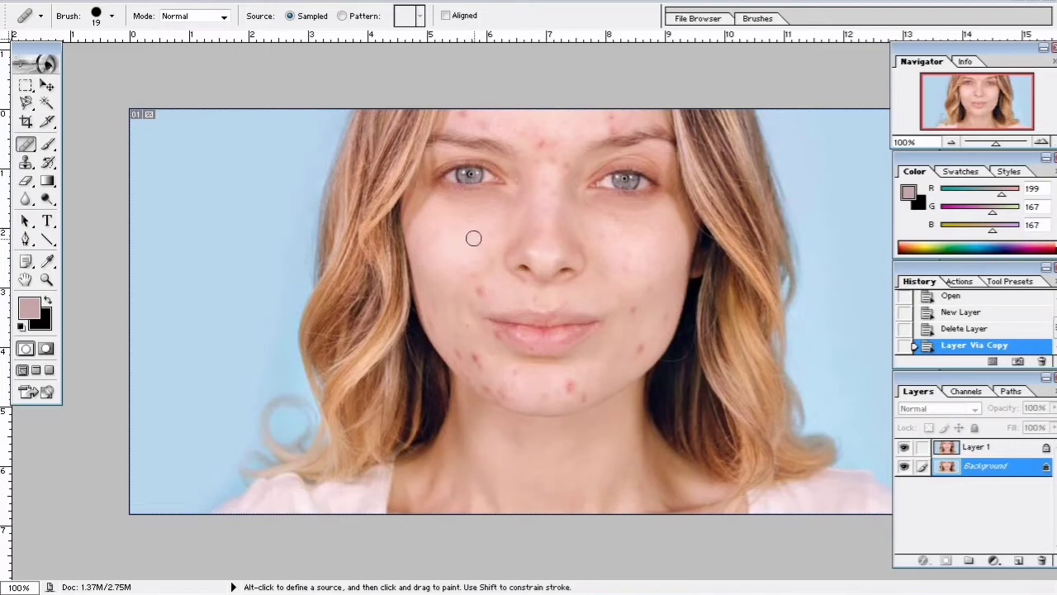
# Try to heal the blemish beside the mouth on the Background layer without a sampled source.
pyautogui.click(480, 290)
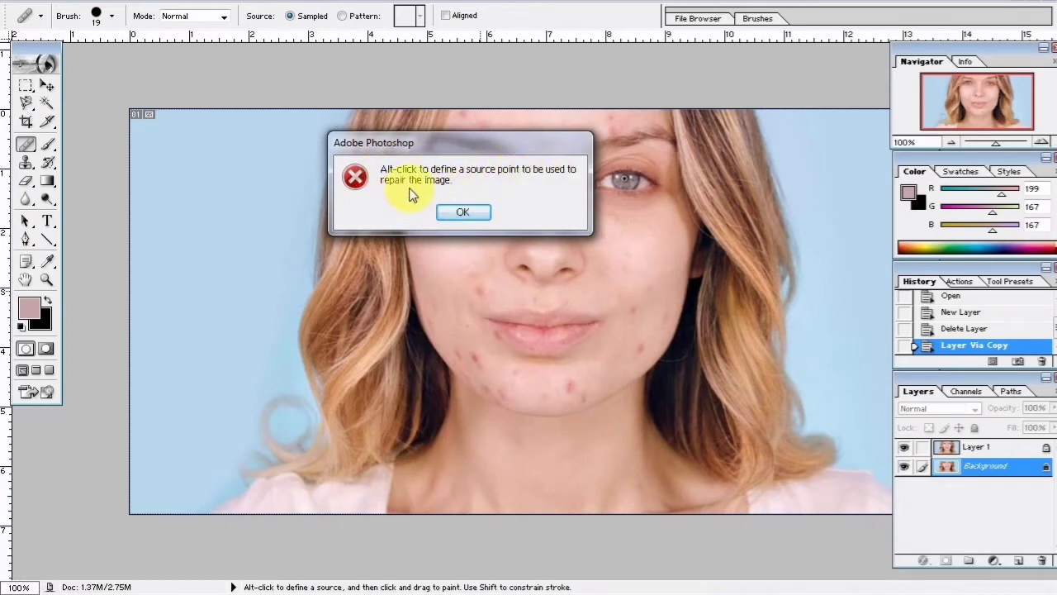
pyautogui.click(460, 213)
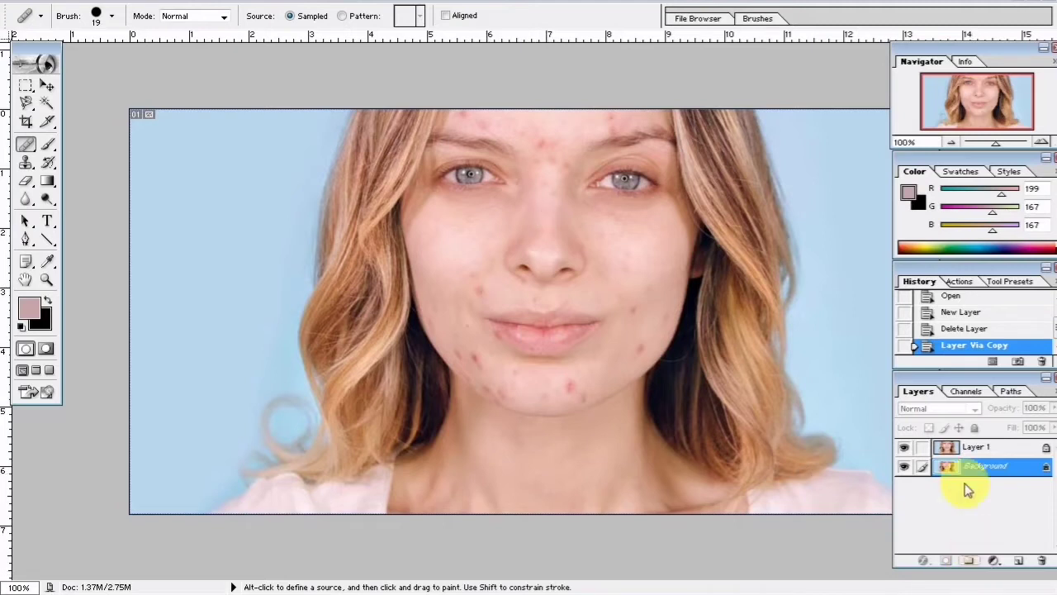
# Make Layer 1 active and sample clean skin beside the left-hand cheek blemishes as the healing source.
pyautogui.click(956, 448)
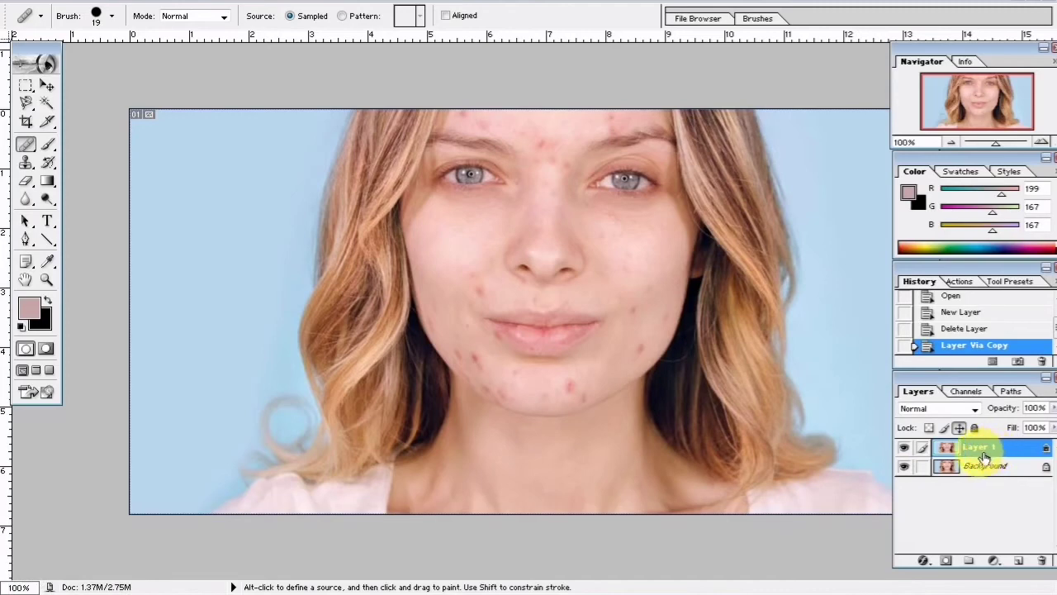
pyautogui.keyDown('ctrl'); pyautogui.click(662, 453); pyautogui.keyUp('ctrl')
pyautogui.hotkey('ctrl', '=')
pyautogui.press('space')
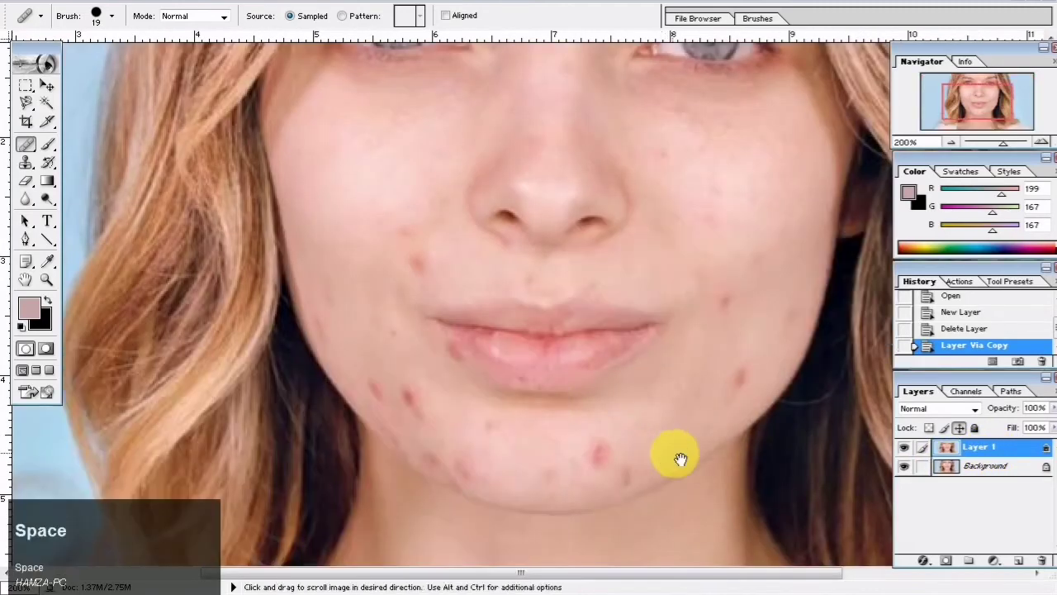
pyautogui.moveTo(674, 189)
pyautogui.mouseDown()
pyautogui.moveTo(678, 229)
pyautogui.moveTo(656, 282)
pyautogui.moveTo(650, 258)
pyautogui.mouseUp()
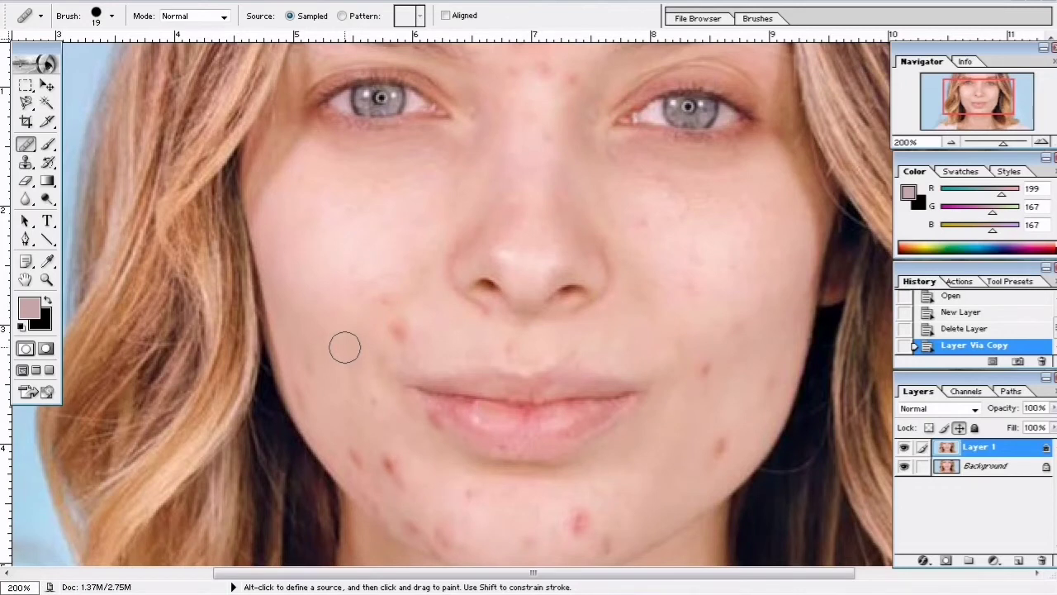
pyautogui.keyDown('alt'); pyautogui.click(345, 346); pyautogui.keyUp('alt')
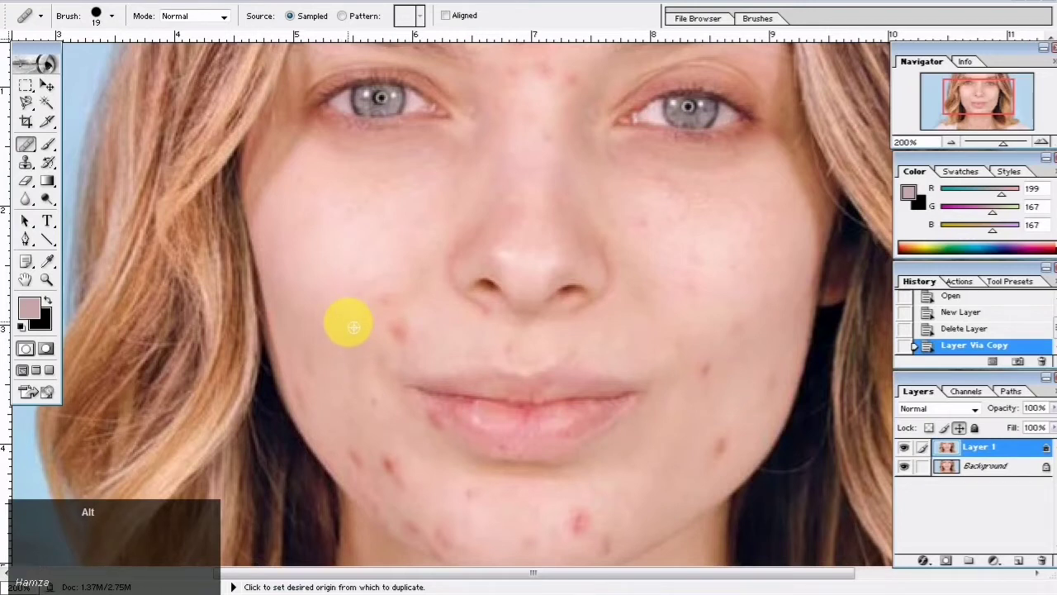
pyautogui.keyDown('alt'); pyautogui.click(352, 327); pyautogui.keyUp('alt')
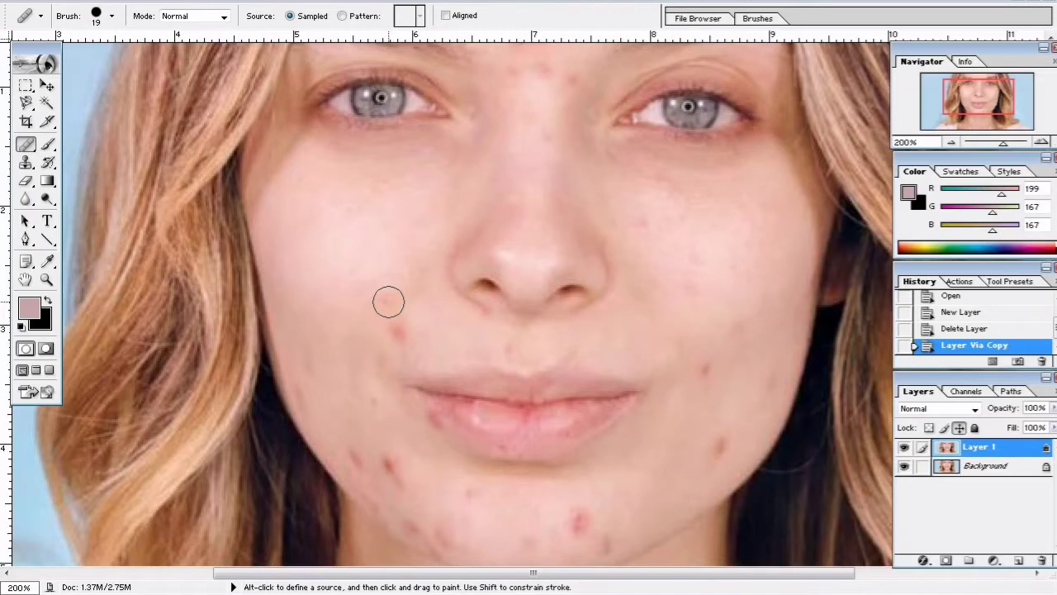
# Set the healing brush size to 20 and heal the two red spots on the left-hand cheek above the mouth corner.
pyautogui.press('[')
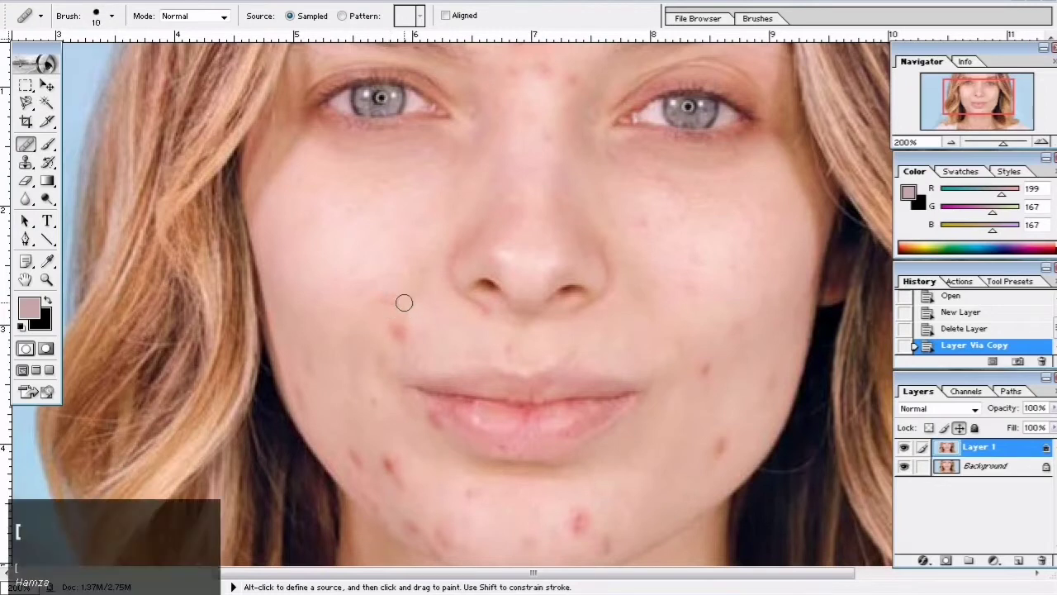
pyautogui.press(']')
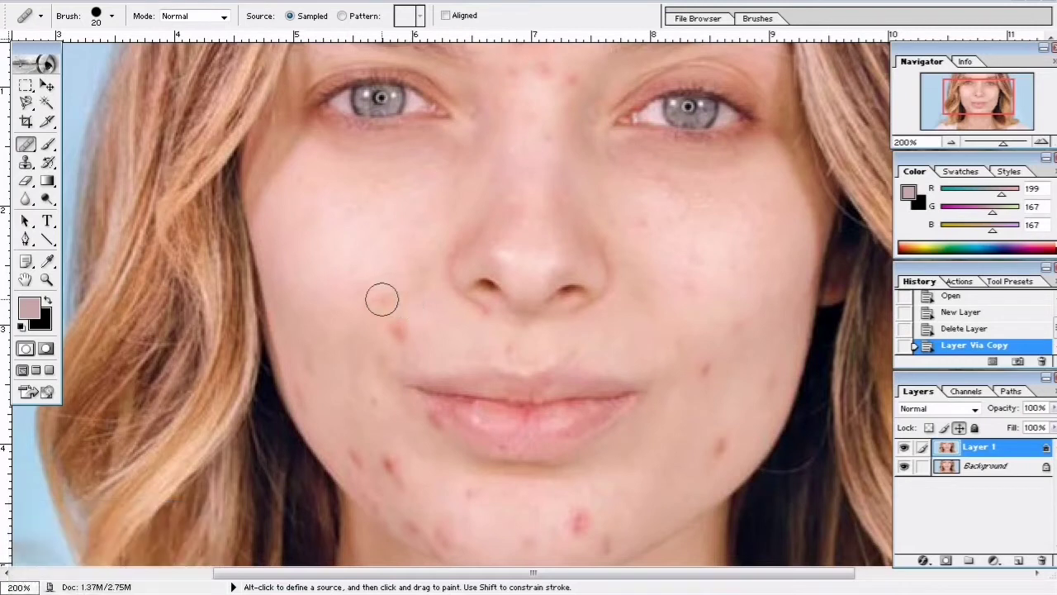
pyautogui.click(381, 299)
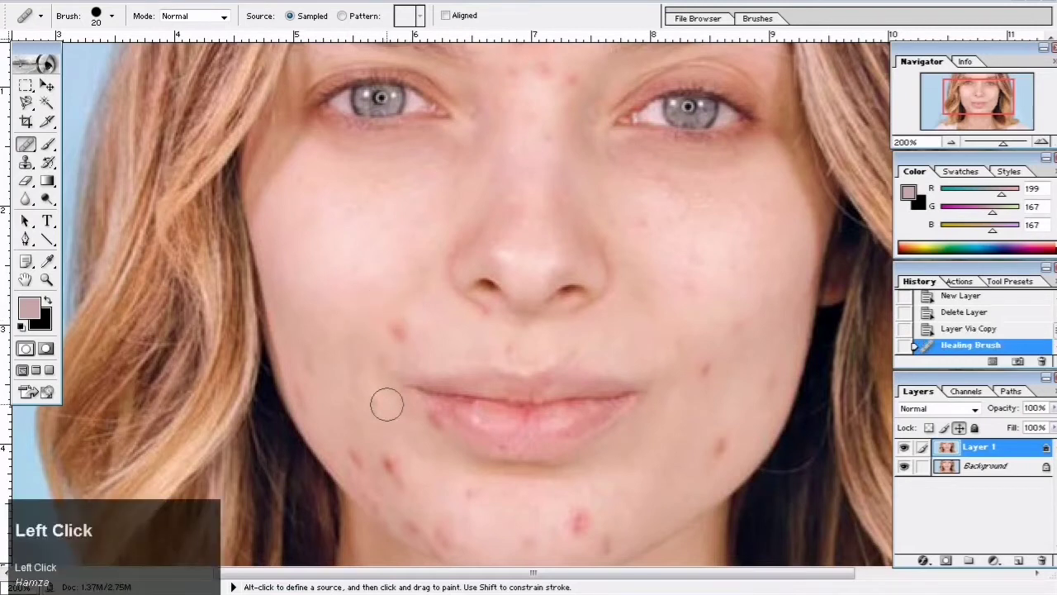
pyautogui.click(394, 326)
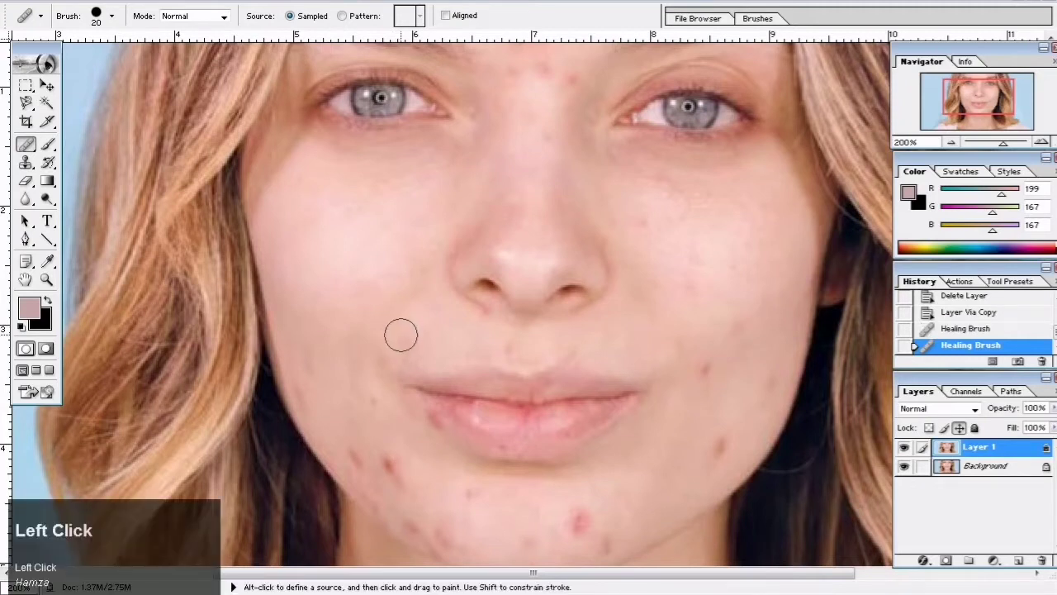
pyautogui.click(401, 335)
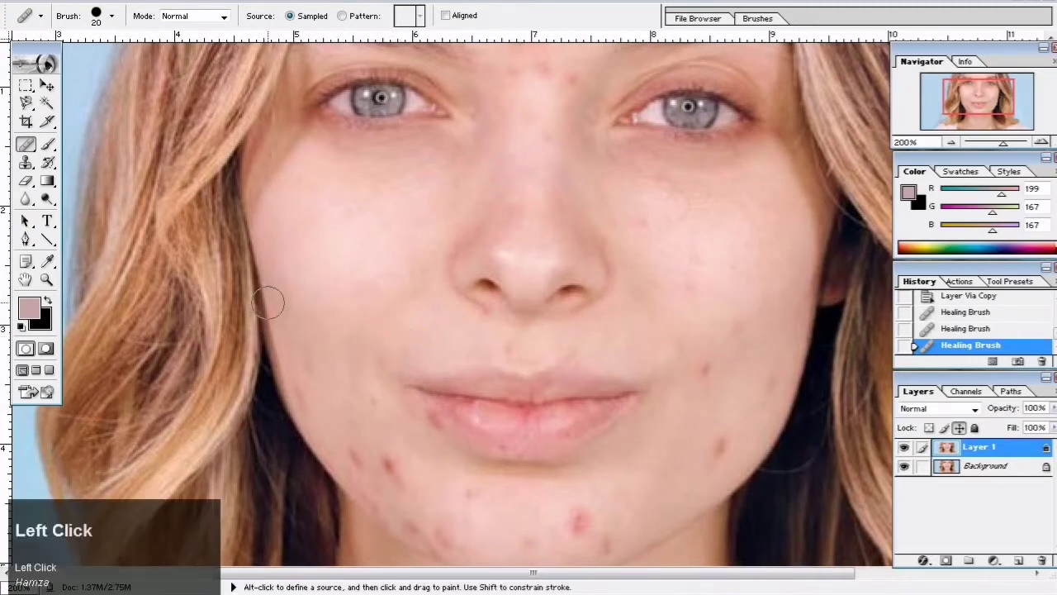
# Sample clean skin on the left-hand cheek, set the healing brush size to 10 and heal the marks along the cheek's outer edge.
pyautogui.press('alt')
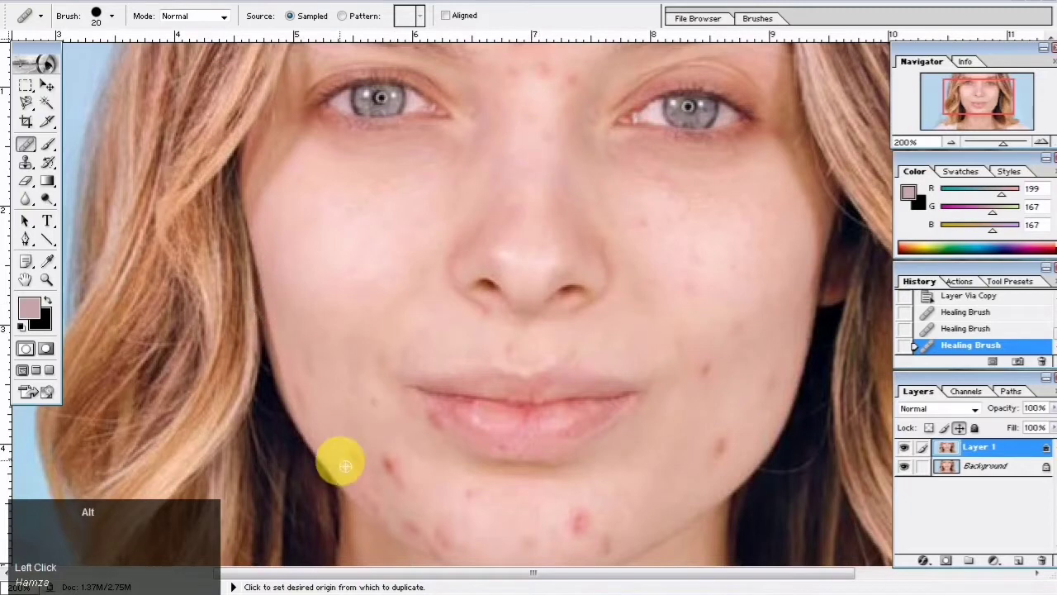
pyautogui.keyDown('alt'); pyautogui.click(325, 417); pyautogui.keyUp('alt')
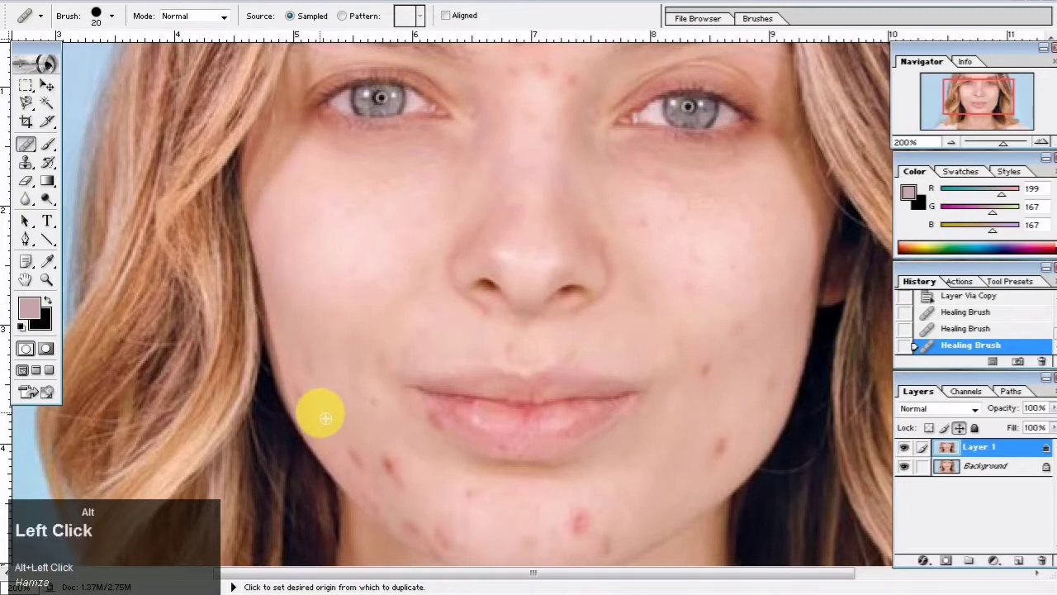
pyautogui.press('[')
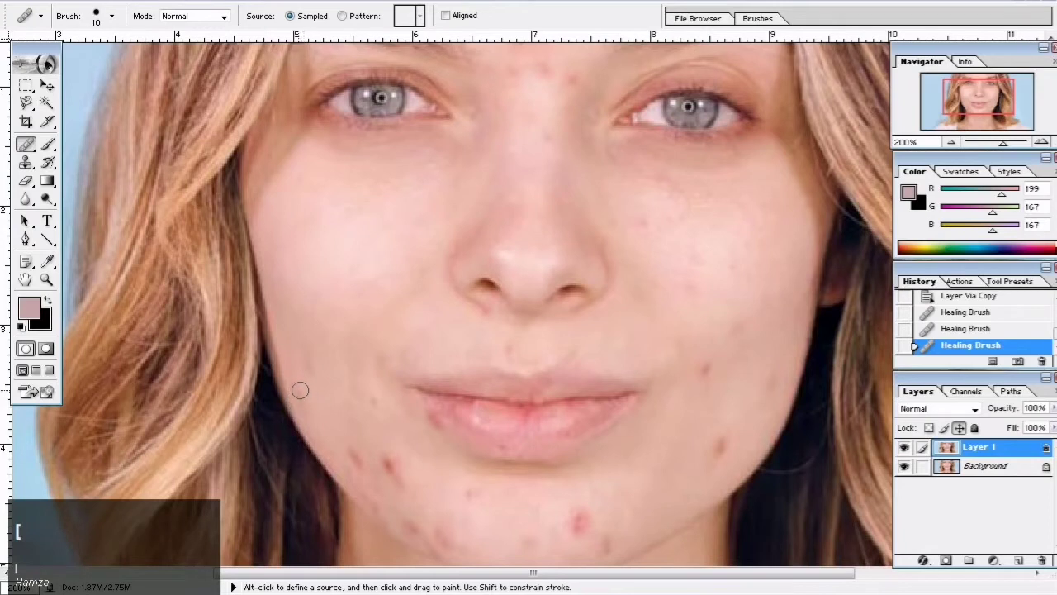
pyautogui.click(298, 392)
pyautogui.click(302, 402)
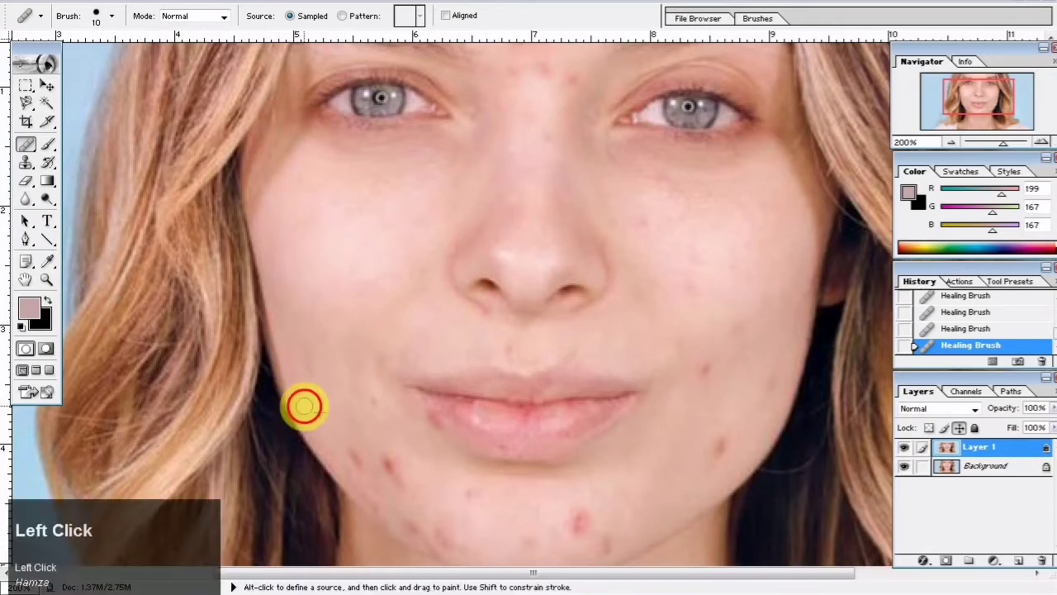
# Heal the two red spots on the left-hand lower jaw and the small mark above them, resampling nearby clean skin.
pyautogui.keyDown('alt'); pyautogui.click(323, 391); pyautogui.keyUp('alt')
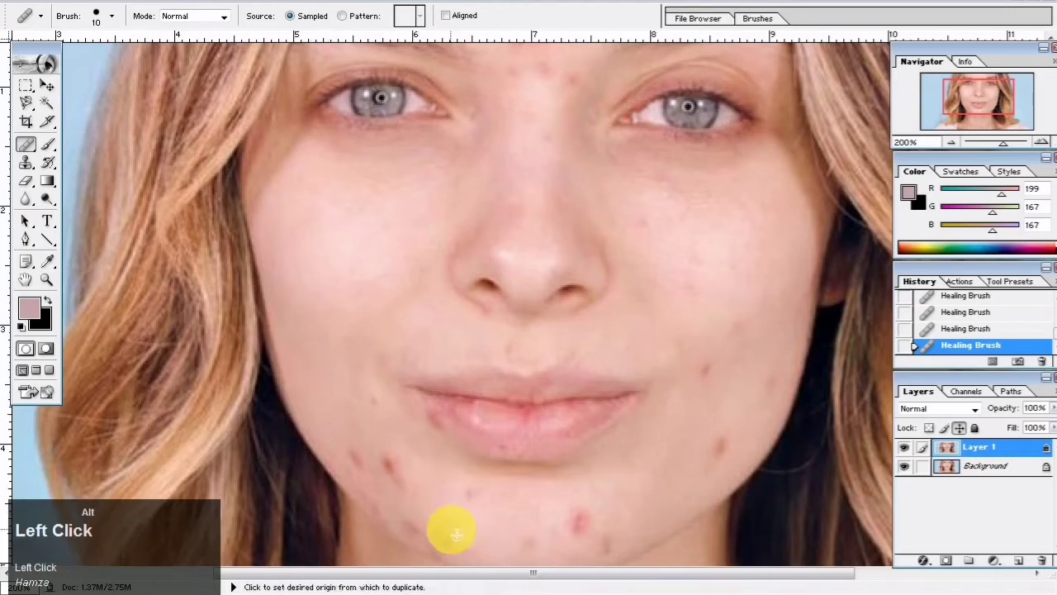
pyautogui.keyDown('alt'); pyautogui.click(419, 460); pyautogui.keyUp('alt')
pyautogui.click(384, 460)
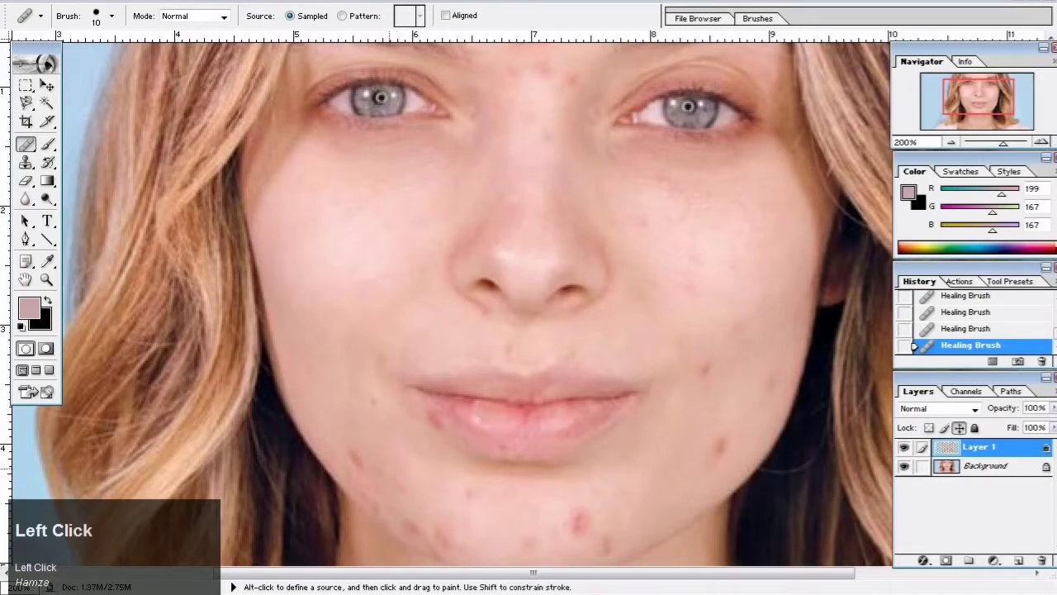
pyautogui.keyDown('alt'); pyautogui.click(373, 449); pyautogui.keyUp('alt')
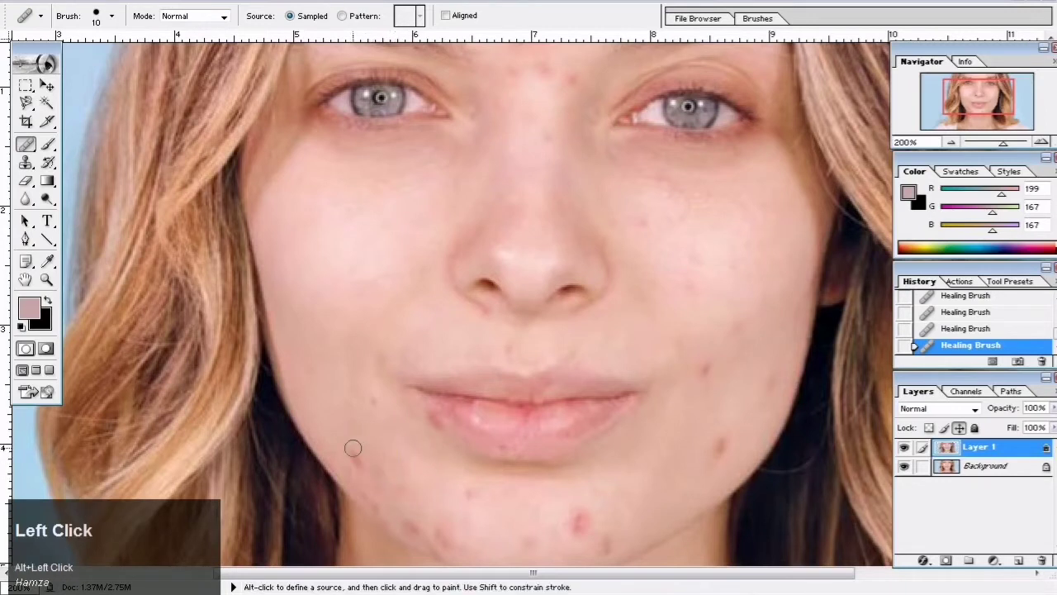
pyautogui.click(351, 450)
pyautogui.keyDown('alt'); pyautogui.click(379, 431); pyautogui.keyUp('alt')
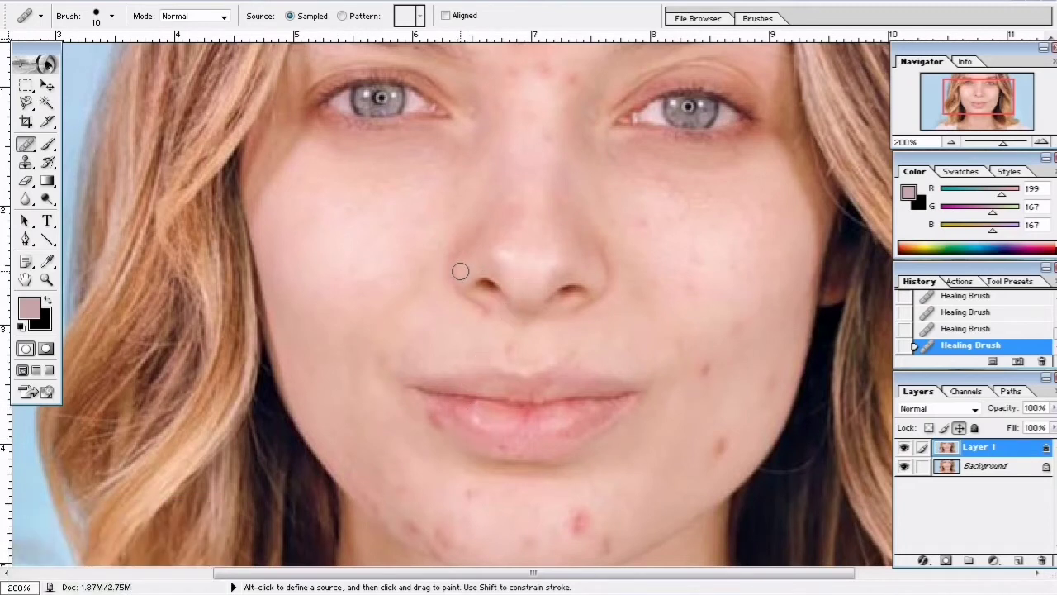
# Sample the left-hand eye as the healing source, paint a copy of it beside the nose, and undo the stroke.
pyautogui.keyDown('alt'); pyautogui.click(313, 235); pyautogui.keyUp('alt')
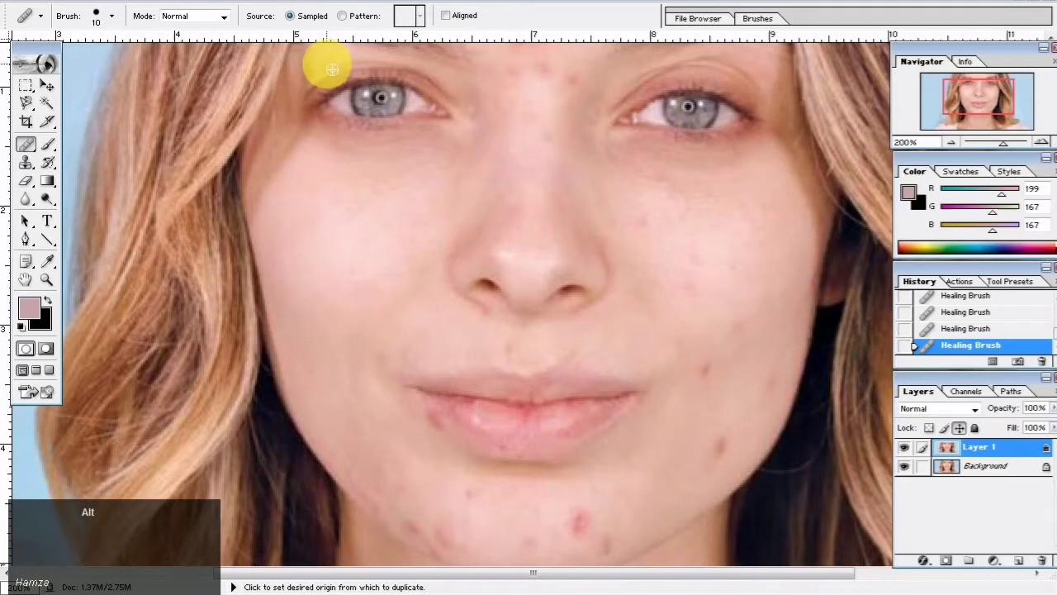
pyautogui.press('space')
pyautogui.moveTo(328, 65); pyautogui.dragTo(345, 124)
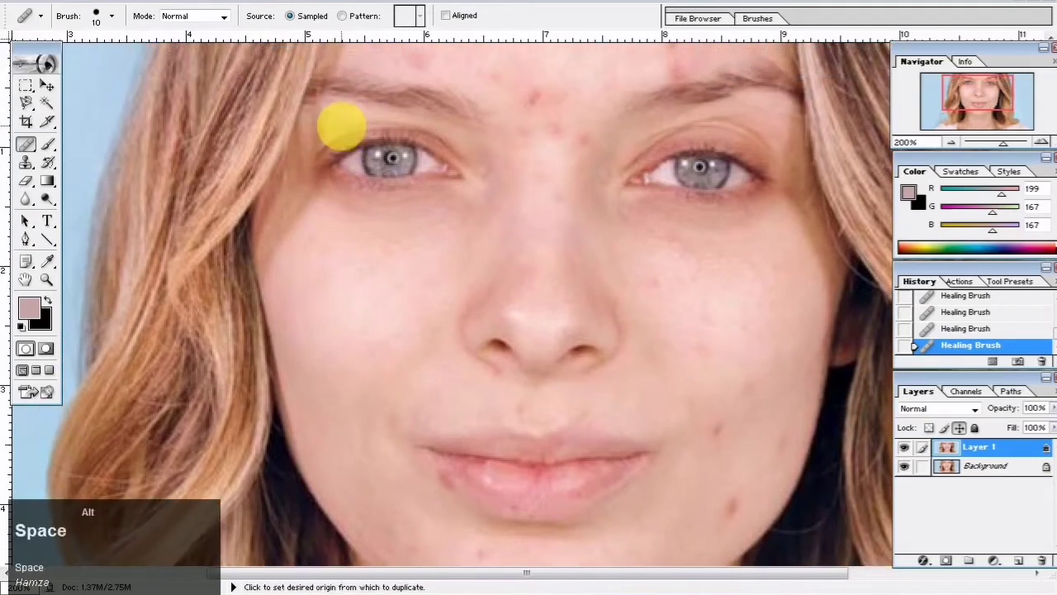
pyautogui.keyDown('alt'); pyautogui.click(347, 124); pyautogui.keyUp('alt')
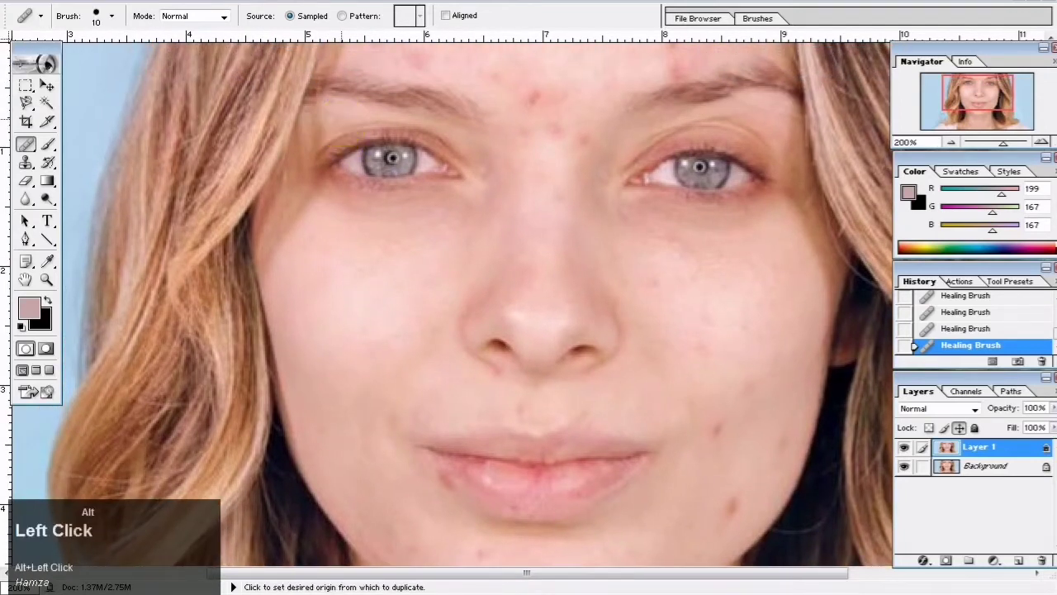
pyautogui.click(436, 255)
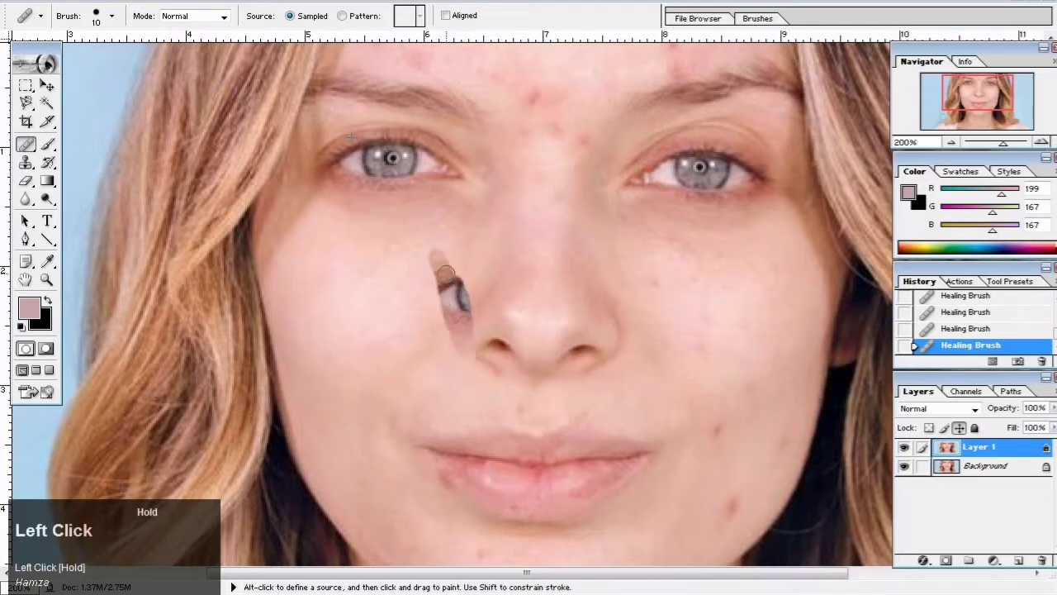
pyautogui.moveTo(445, 273); pyautogui.dragTo(479, 317)
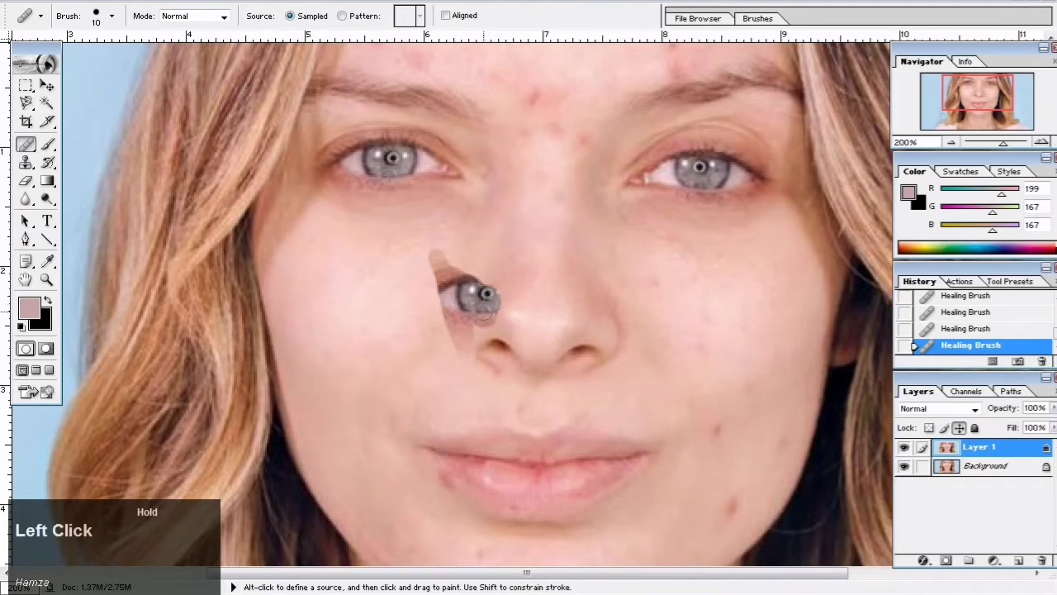
pyautogui.moveTo(516, 269); pyautogui.dragTo(506, 291)
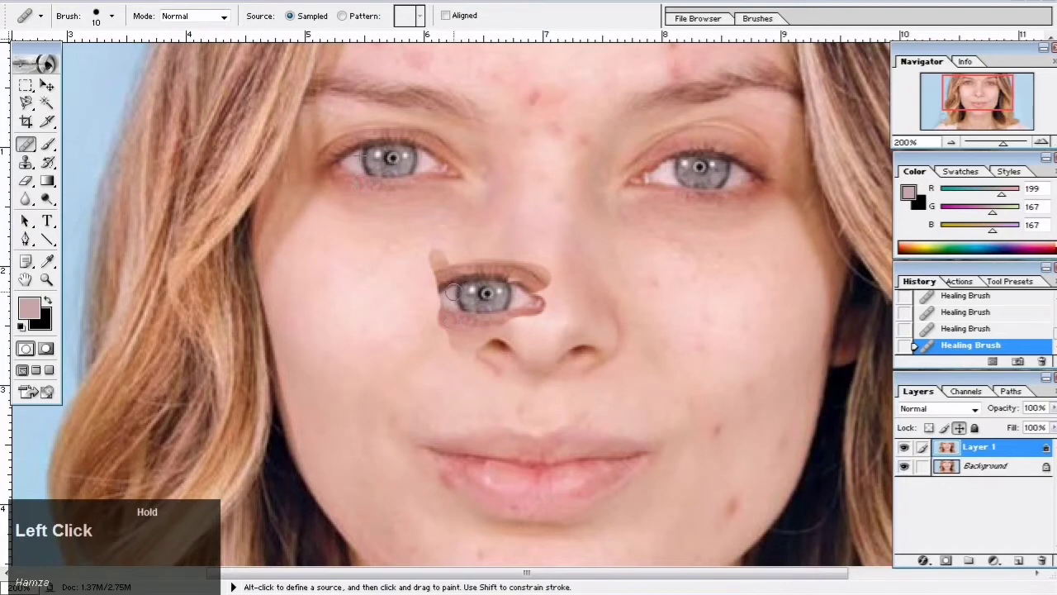
pyautogui.moveTo(452, 291); pyautogui.dragTo(436, 309)
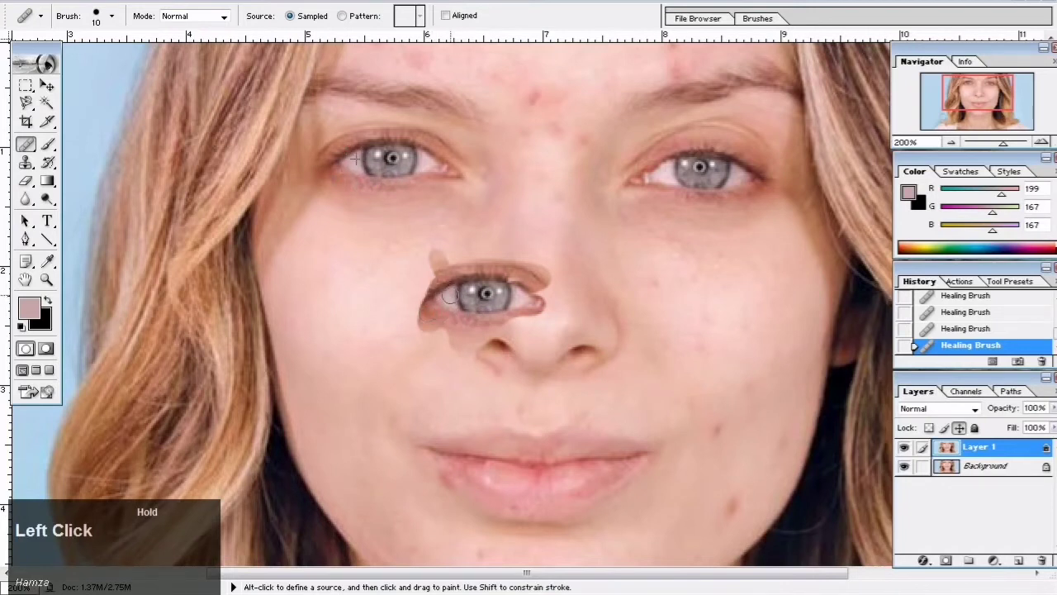
pyautogui.moveTo(438, 295); pyautogui.dragTo(453, 298)
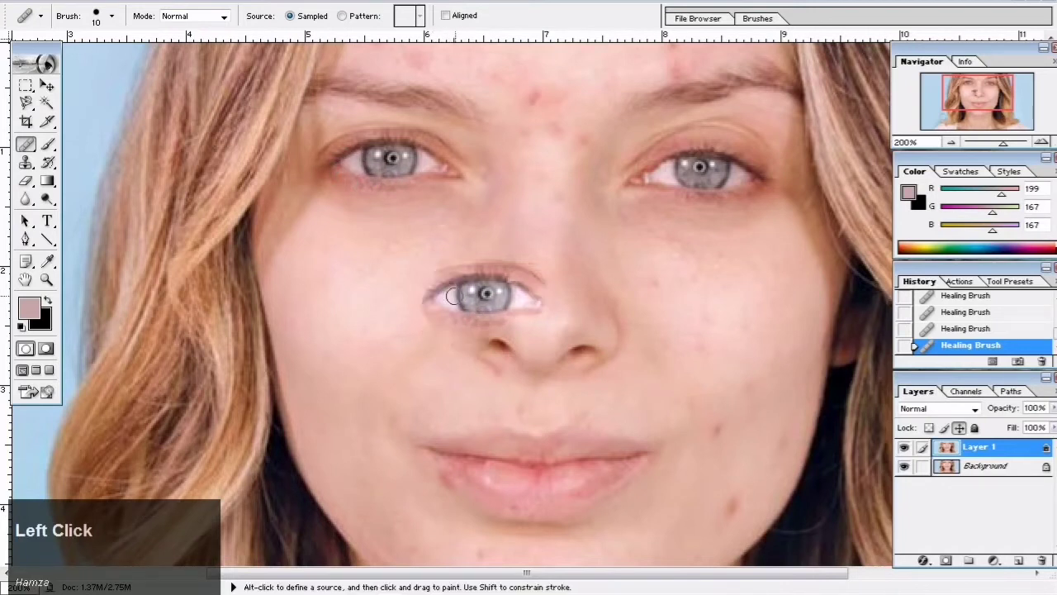
pyautogui.hotkey('ctrl', 'z')
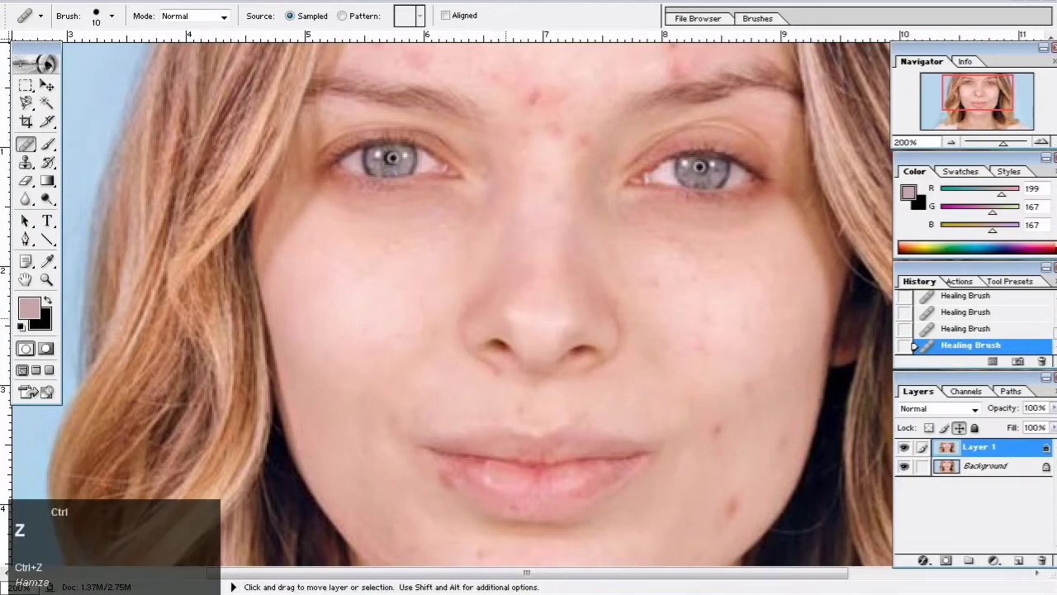
# Heal the small spot below the lower lip and the large red blemish on the chin from clean chin skin.
pyautogui.press('space')
pyautogui.moveTo(501, 286)
pyautogui.mouseDown()
pyautogui.moveTo(495, 350)
pyautogui.moveTo(507, 346)
pyautogui.moveTo(538, 280)
pyautogui.moveTo(541, 172)
pyautogui.mouseUp()
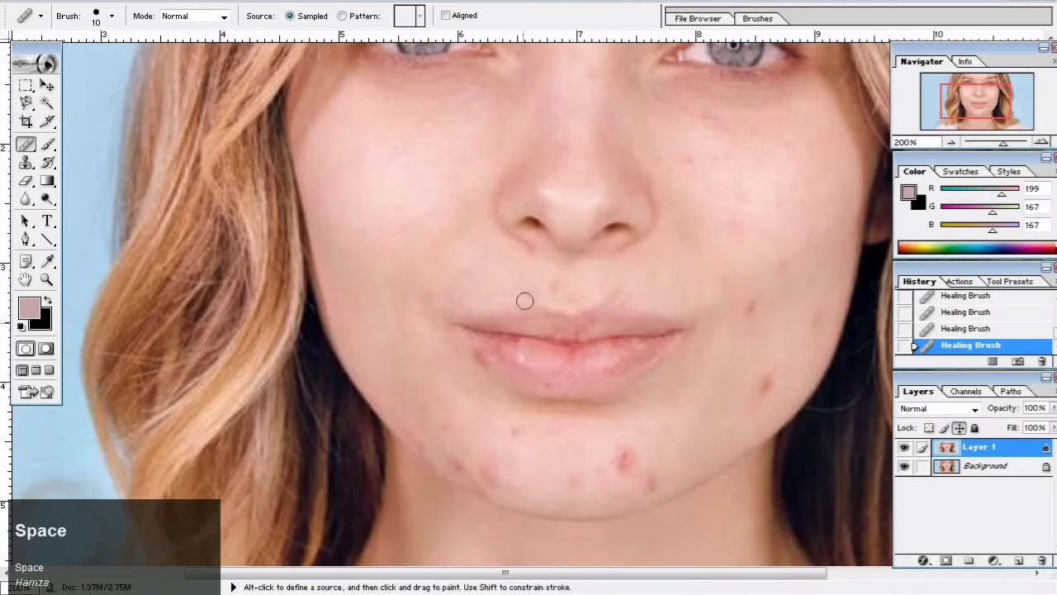
pyautogui.keyDown('alt'); pyautogui.click(547, 443); pyautogui.keyUp('alt')
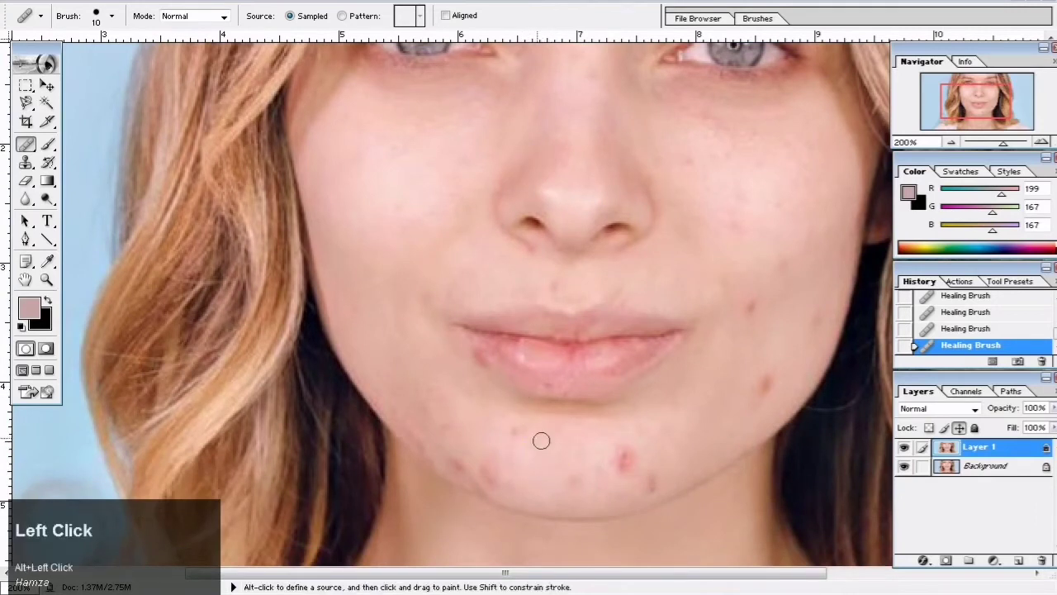
pyautogui.click(510, 429)
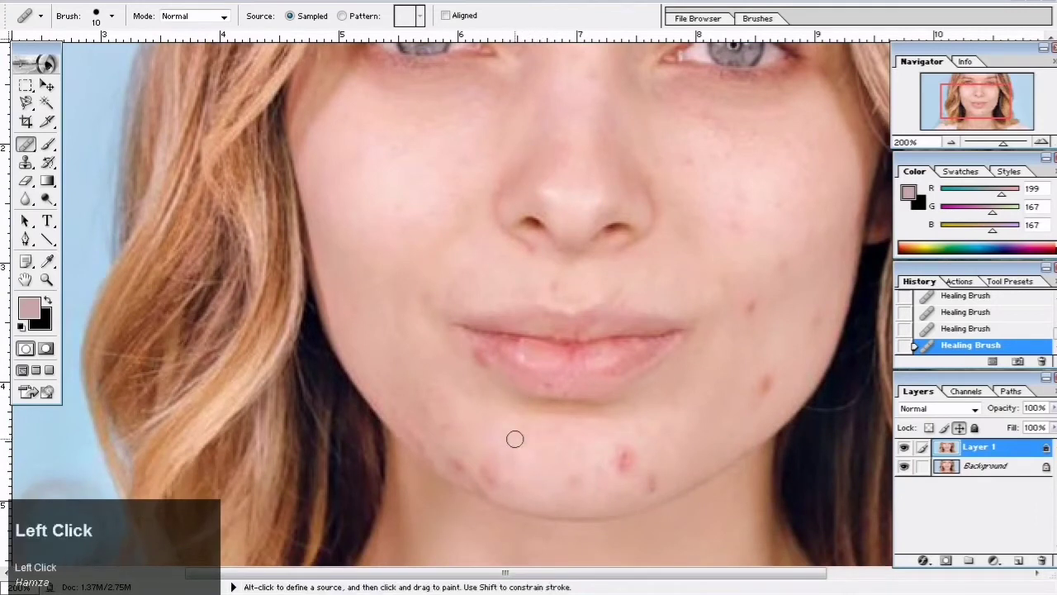
pyautogui.click(619, 460)
pyautogui.click(622, 452)
pyautogui.keyDown('alt'); pyautogui.click(652, 447); pyautogui.keyUp('alt')
pyautogui.click(628, 468)
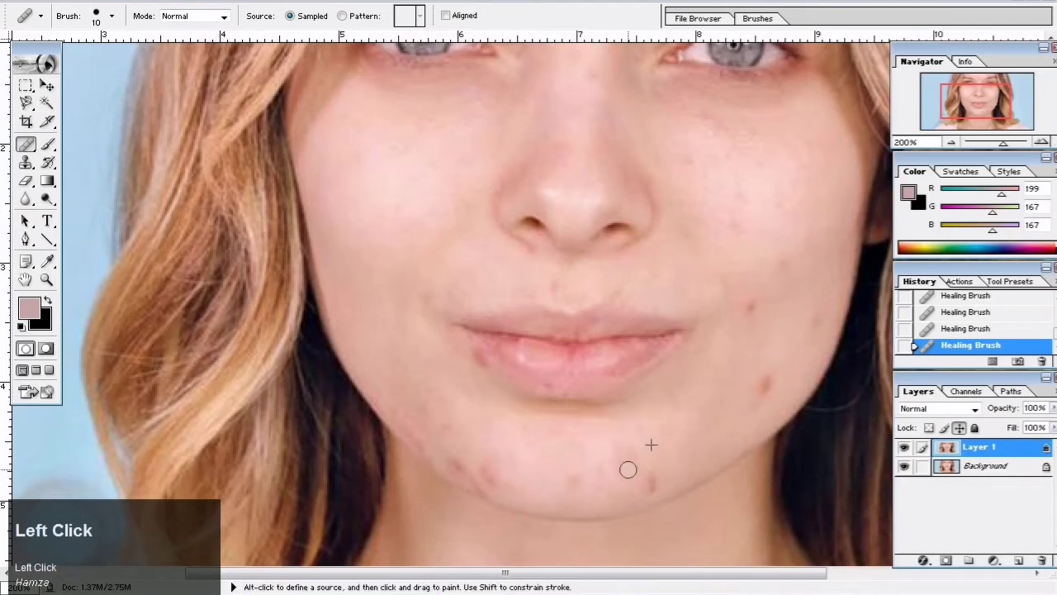
# Heal the two small spots on the lower chin, one in the middle and one toward the right-hand jaw.
pyautogui.keyDown('alt'); pyautogui.click(625, 453); pyautogui.keyUp('alt')
pyautogui.keyDown('alt'); pyautogui.click(649, 441); pyautogui.keyUp('alt')
pyautogui.click(649, 443)
pyautogui.keyDown('alt'); pyautogui.click(667, 446); pyautogui.keyUp('alt')
pyautogui.click(651, 488)
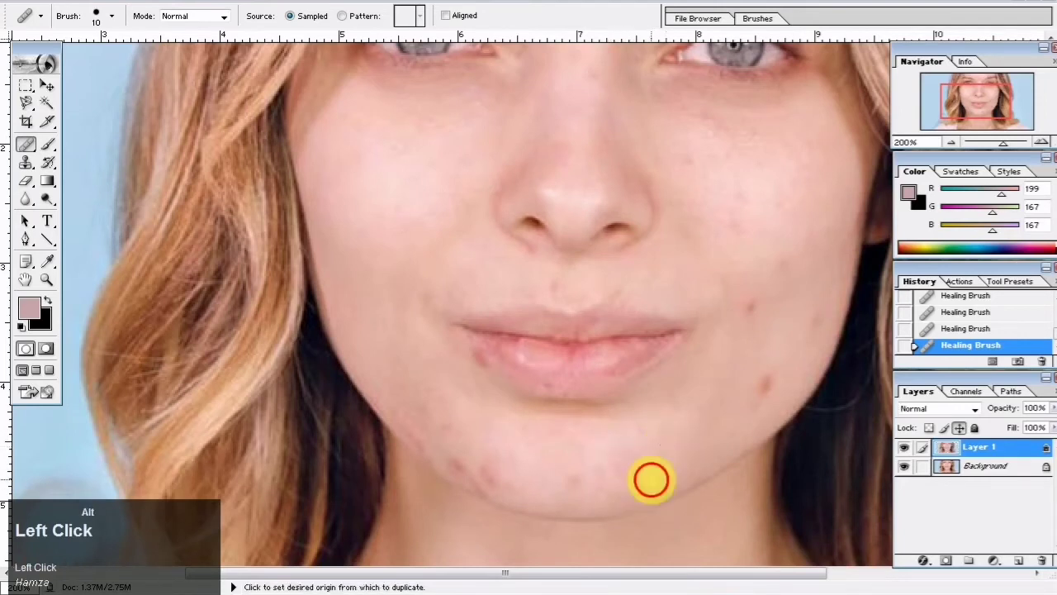
pyautogui.keyDown('alt'); pyautogui.click(623, 474); pyautogui.keyUp('alt')
pyautogui.keyDown('alt'); pyautogui.click(568, 488); pyautogui.keyUp('alt')
pyautogui.keyDown('alt'); pyautogui.click(554, 464); pyautogui.keyUp('alt')
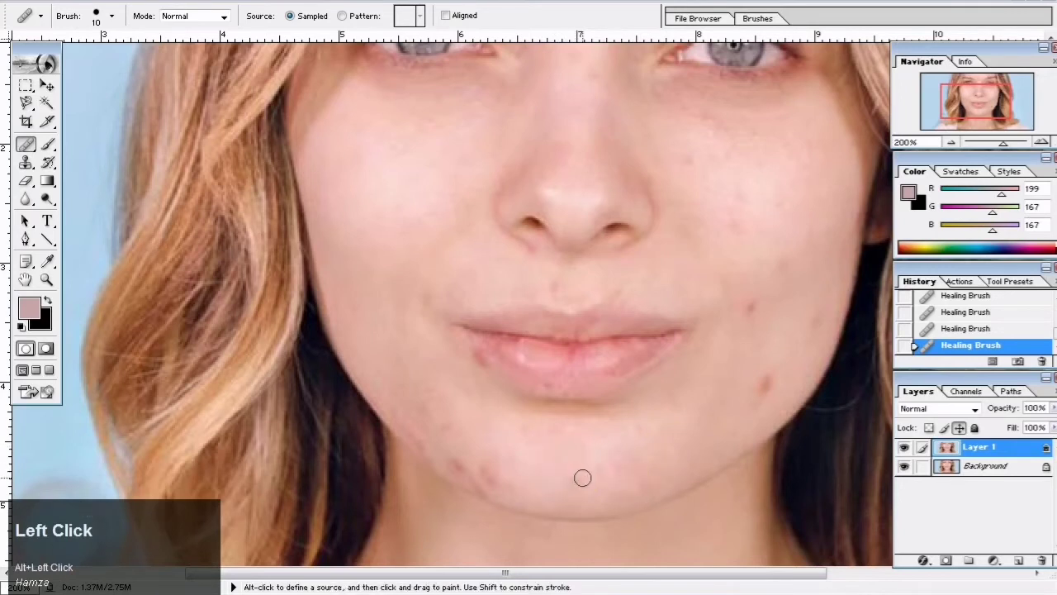
pyautogui.click(577, 484)
# Heal the cluster of red spots where the chin meets the left-hand jaw, resampling clean skin beside each spot.
pyautogui.keyDown('alt'); pyautogui.click(493, 490); pyautogui.keyUp('alt')
pyautogui.keyDown('alt'); pyautogui.click(512, 460); pyautogui.keyUp('alt')
pyautogui.click(503, 468)
pyautogui.keyDown('alt'); pyautogui.click(515, 465); pyautogui.keyUp('alt')
pyautogui.click(470, 451)
pyautogui.keyDown('alt'); pyautogui.click(480, 437); pyautogui.keyUp('alt')
pyautogui.click(464, 471)
pyautogui.keyDown('alt'); pyautogui.click(453, 439); pyautogui.keyUp('alt')
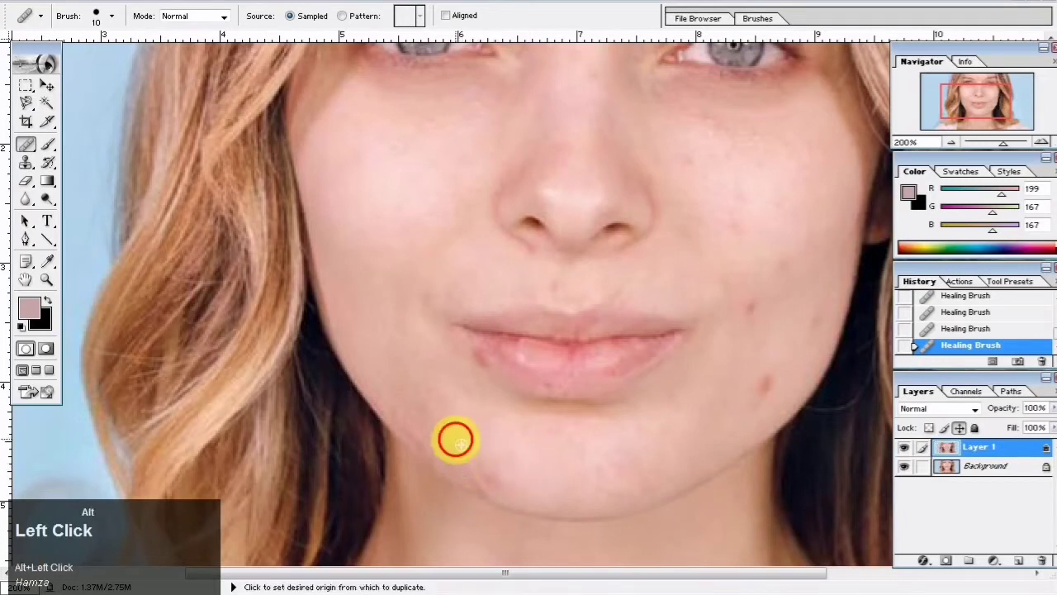
pyautogui.click(493, 441)
# Even out the remaining redness across the chin with healing strokes sampled from clean chin skin.
pyautogui.keyDown('alt'); pyautogui.click(517, 487); pyautogui.keyUp('alt')
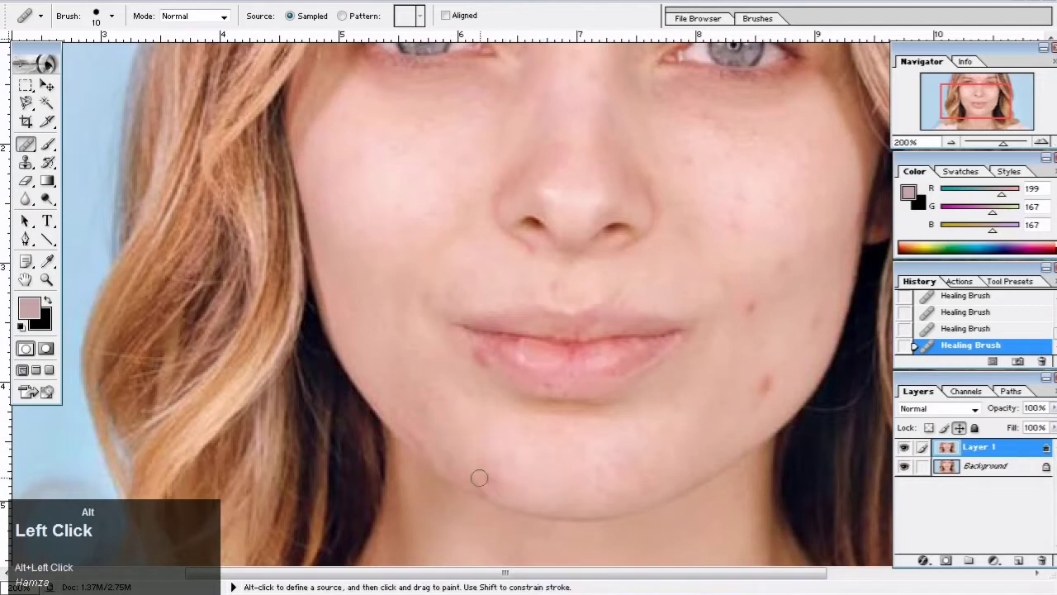
pyautogui.keyDown('alt'); pyautogui.click(512, 476); pyautogui.keyUp('alt')
pyautogui.moveTo(478, 480); pyautogui.dragTo(520, 478)
pyautogui.keyDown('alt'); pyautogui.click(566, 484); pyautogui.keyUp('alt')
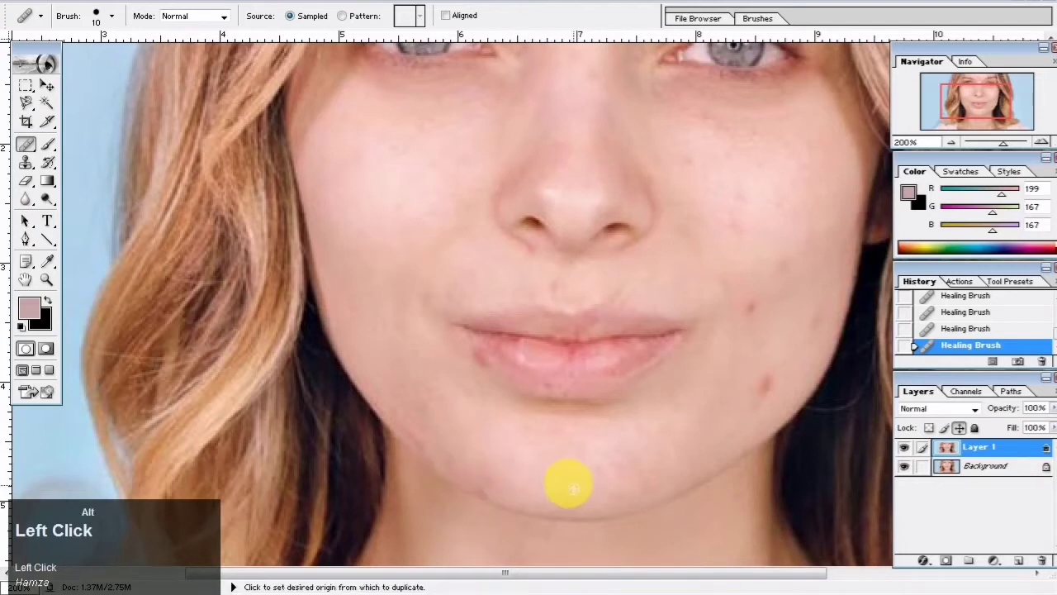
pyautogui.click(623, 465)
pyautogui.keyDown('alt'); pyautogui.click(557, 434); pyautogui.keyUp('alt')
pyautogui.click(535, 487)
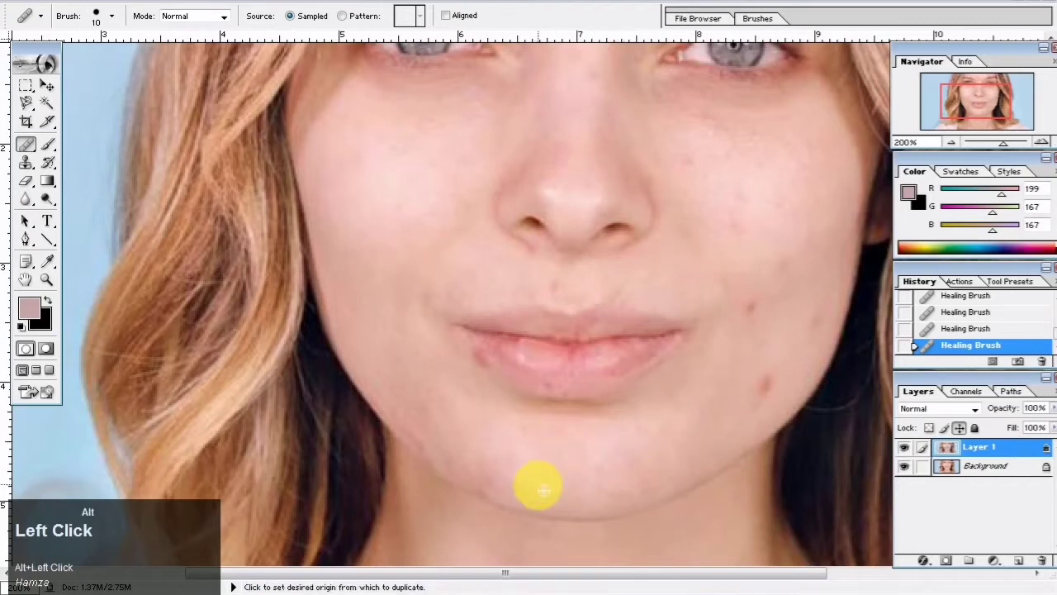
pyautogui.click(543, 435)
# Heal the leftover marks along the left-hand lower jawline using skin sampled just above them.
pyautogui.click(475, 471)
pyautogui.keyDown('alt'); pyautogui.click(471, 460); pyautogui.keyUp('alt')
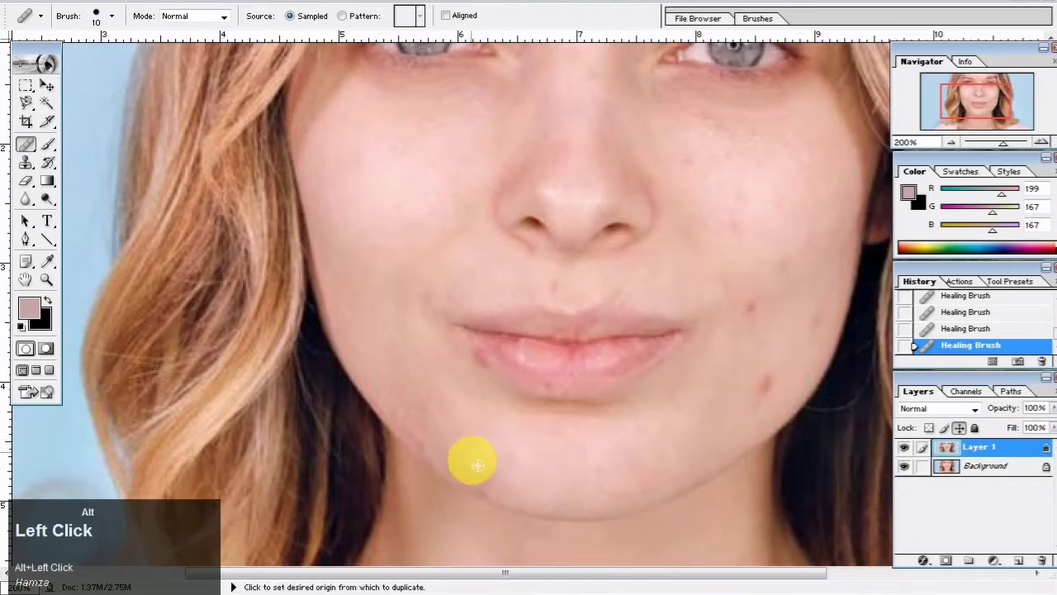
pyautogui.click(492, 491)
pyautogui.keyDown('alt'); pyautogui.click(455, 457); pyautogui.keyUp('alt')
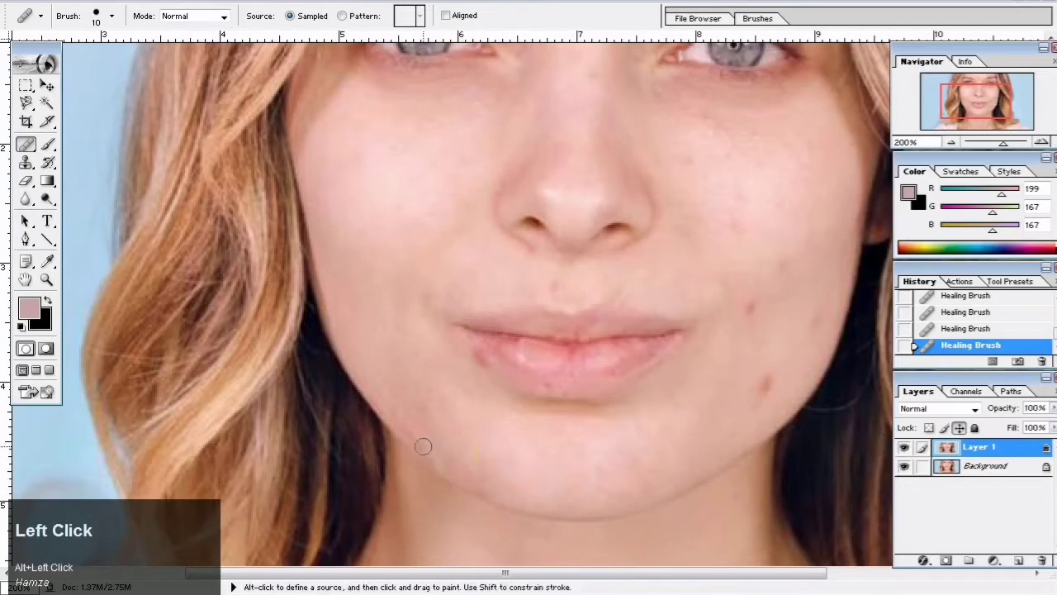
# Heal the dark red spot on the right-hand lower jaw using clean skin sampled just above it.
pyautogui.press('space')
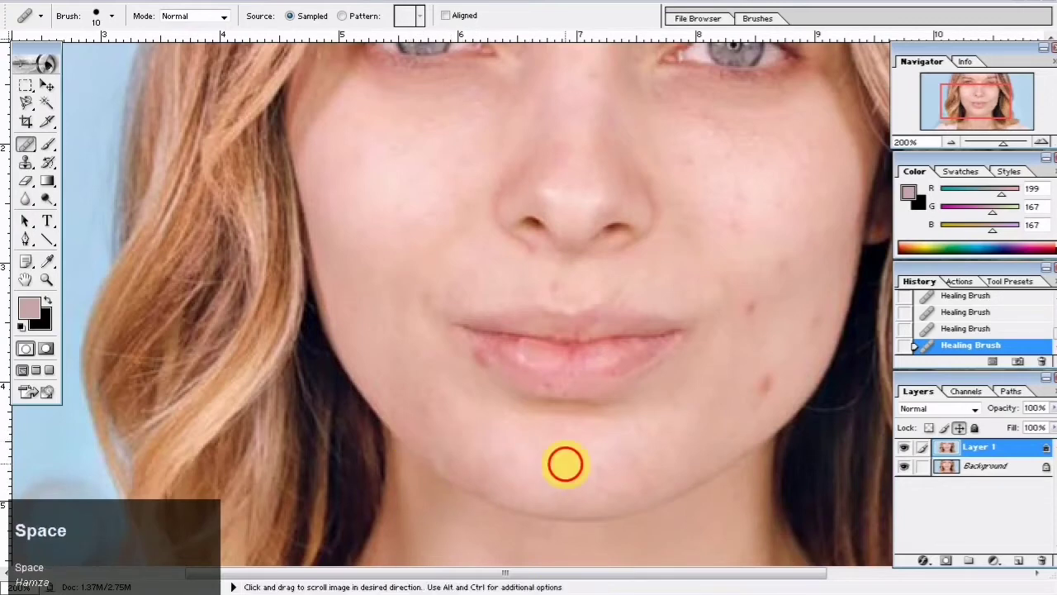
pyautogui.moveTo(564, 462); pyautogui.dragTo(405, 526)
pyautogui.moveTo(505, 482); pyautogui.dragTo(438, 497)
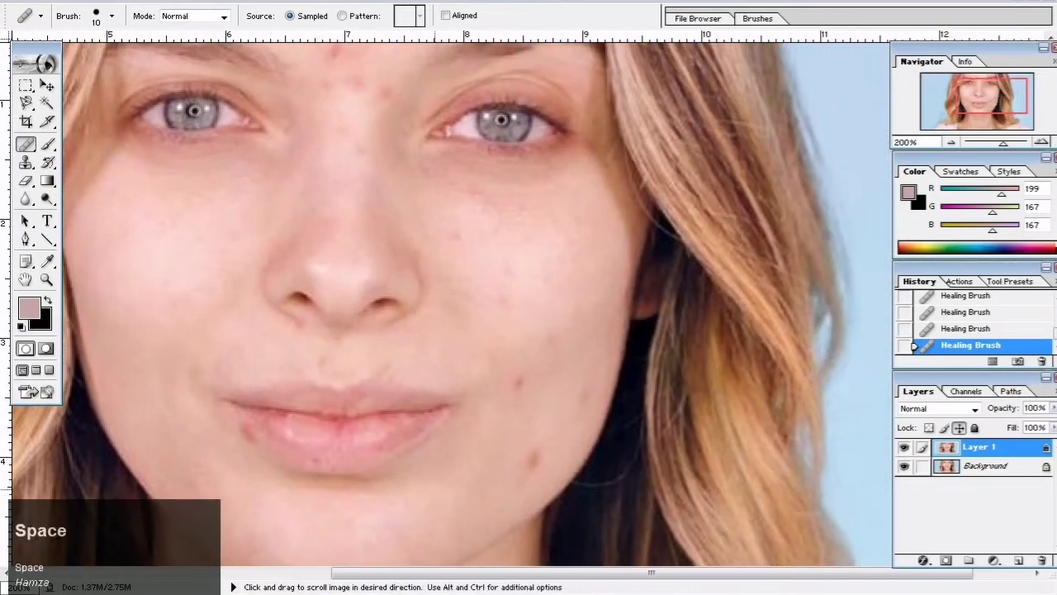
pyautogui.keyDown('alt'); pyautogui.click(552, 429); pyautogui.keyUp('alt')
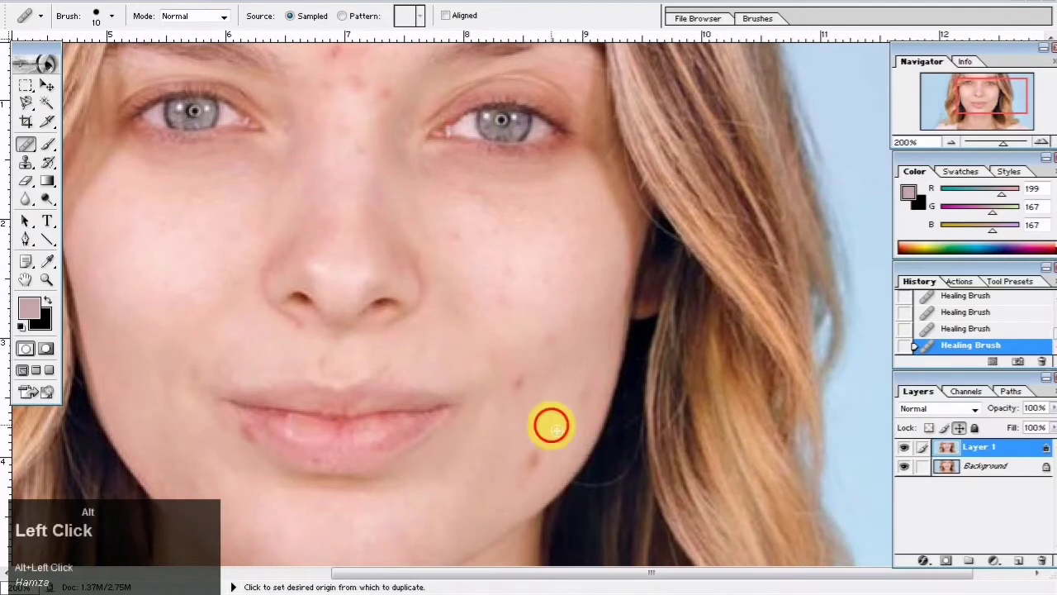
pyautogui.click(533, 457)
pyautogui.click(540, 444)
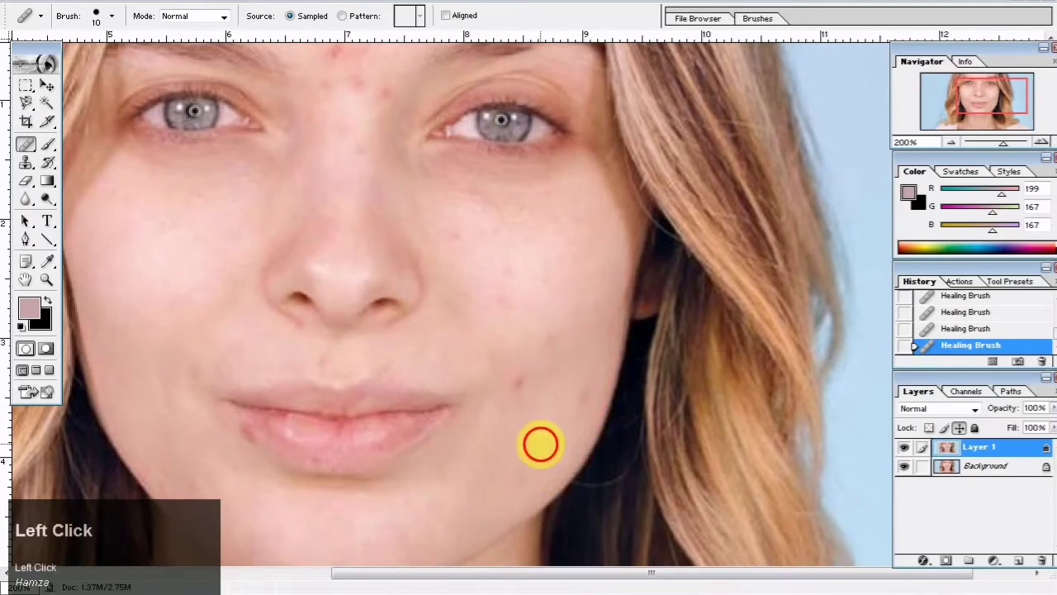
# Heal the red spot on the right-hand cheek beside the mouth corner from nearby clean skin.
pyautogui.press('space')
pyautogui.moveTo(550, 448); pyautogui.dragTo(524, 464)
pyautogui.keyDown('alt'); pyautogui.click(529, 450); pyautogui.keyUp('alt')
pyautogui.click(502, 405)
# Heal the faint marks in the middle of the right-hand cheek, resampling clean skin close to them.
pyautogui.press('space')
pyautogui.keyDown('alt'); pyautogui.click(527, 429); pyautogui.keyUp('alt')
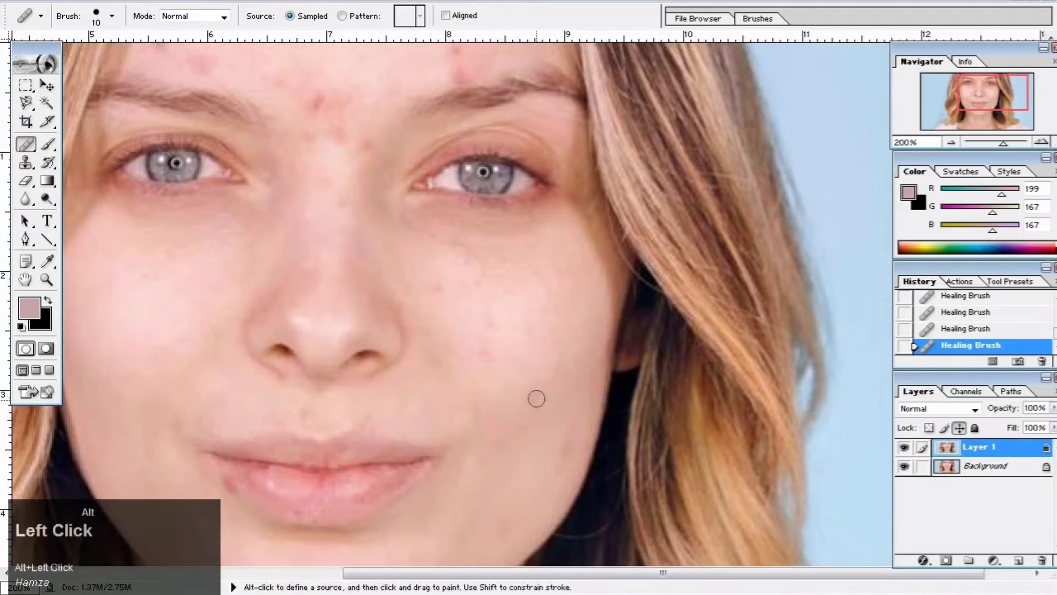
pyautogui.click(512, 384)
pyautogui.keyDown('alt'); pyautogui.click(498, 378); pyautogui.keyUp('alt')
pyautogui.click(484, 352)
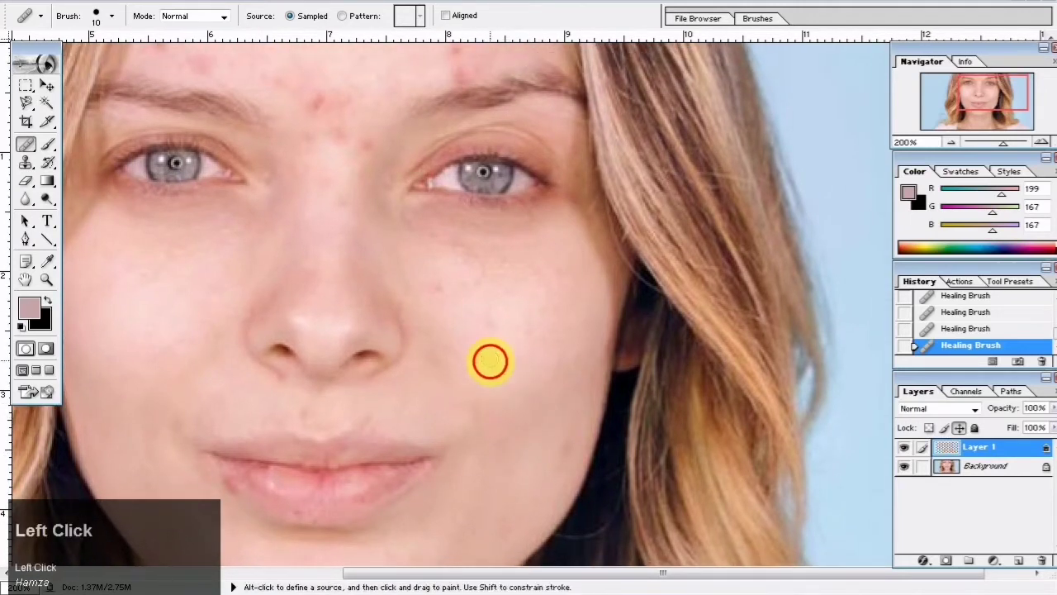
# Heal the faint marks beside the nose and across the middle of the right-hand cheek, resampling nearby clean skin.
pyautogui.keyDown('alt'); pyautogui.click(459, 341); pyautogui.keyUp('alt')
pyautogui.keyDown('alt'); pyautogui.click(434, 284); pyautogui.keyUp('alt')
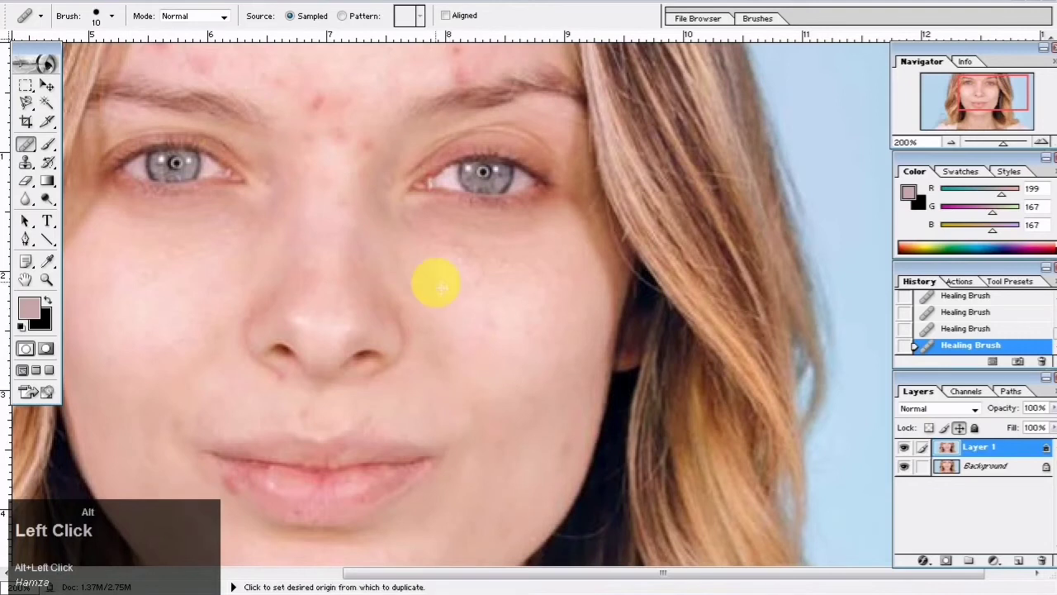
pyautogui.click(432, 284)
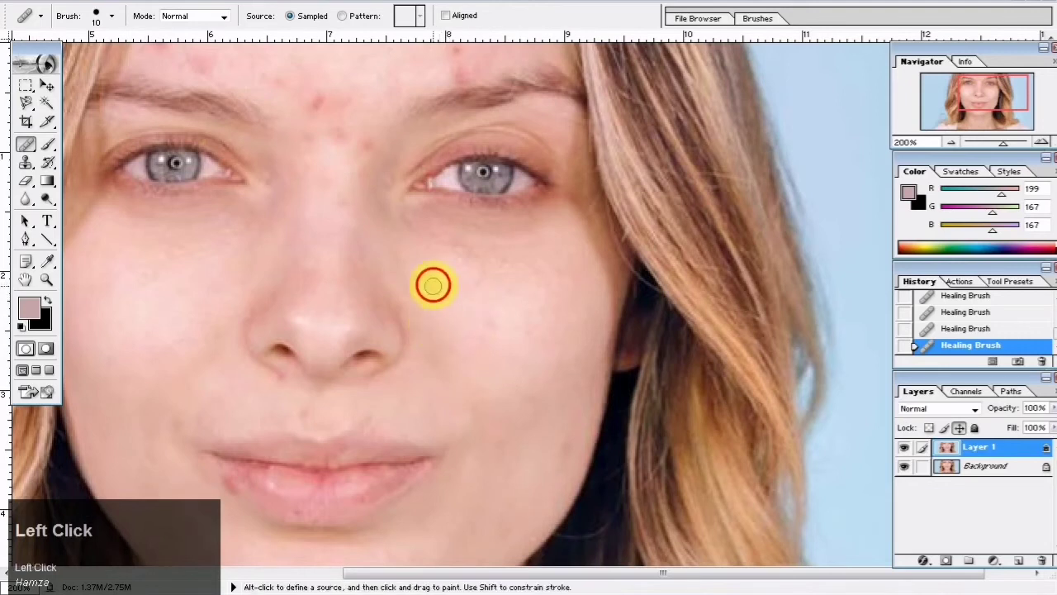
pyautogui.keyDown('alt'); pyautogui.click(557, 352); pyautogui.keyUp('alt')
pyautogui.click(488, 320)
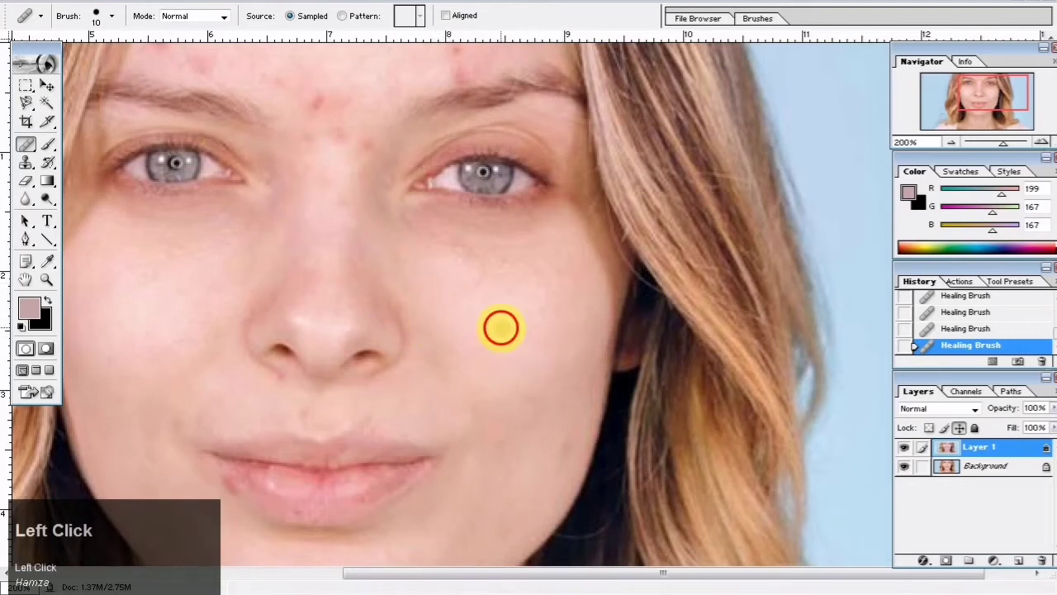
pyautogui.moveTo(511, 367); pyautogui.dragTo(514, 378)
pyautogui.keyDown('alt'); pyautogui.click(542, 314); pyautogui.keyUp('alt')
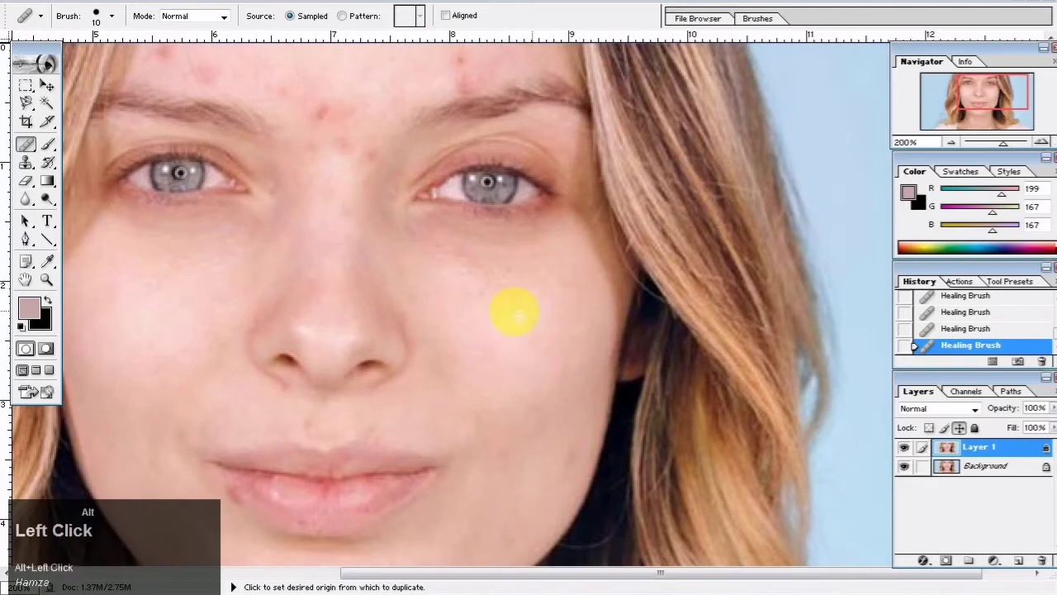
# Heal the dark red spot between the eyebrows using clean skin sampled just above it on the forehead.
pyautogui.moveTo(408, 445); pyautogui.dragTo(494, 444)
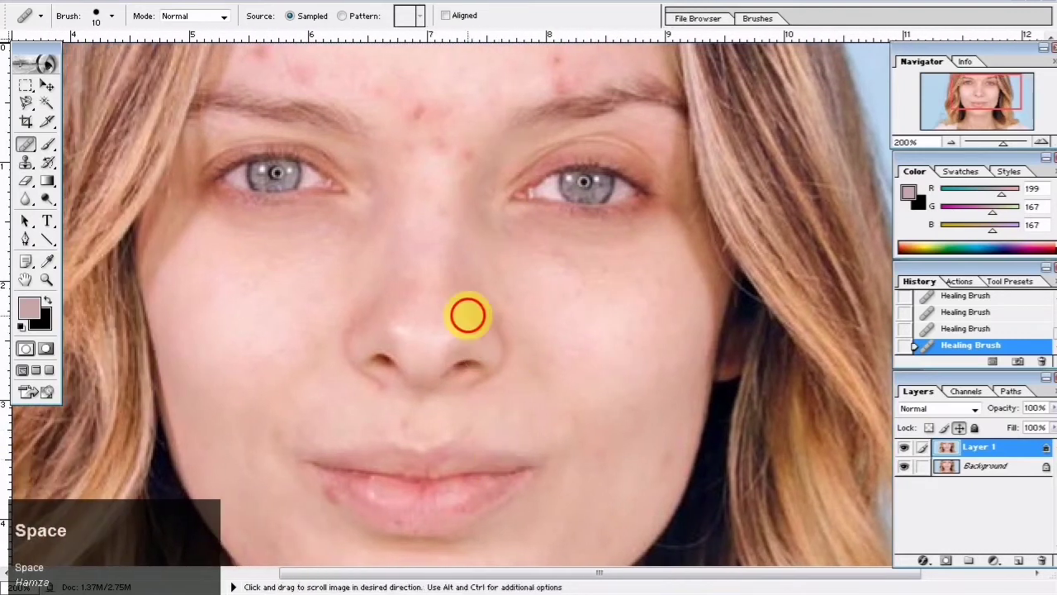
pyautogui.moveTo(468, 313); pyautogui.dragTo(501, 383)
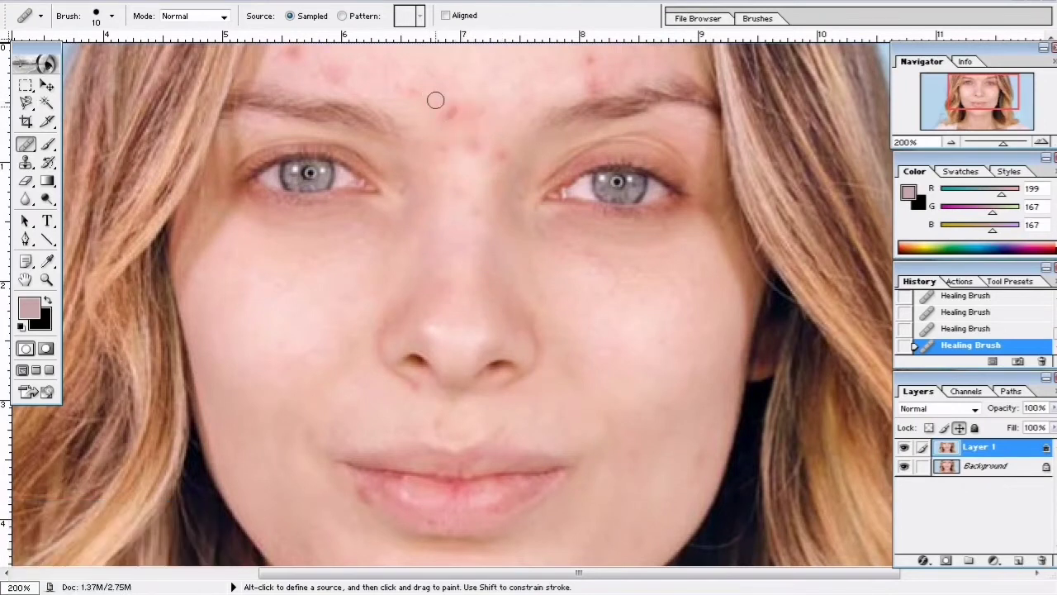
pyautogui.keyDown('alt'); pyautogui.click(466, 138); pyautogui.keyUp('alt')
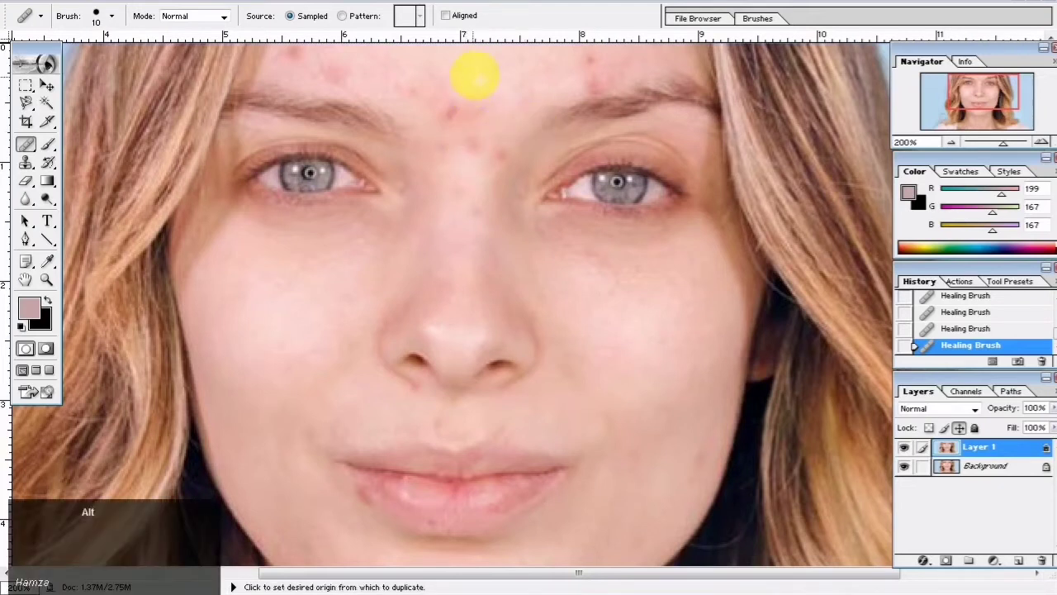
pyautogui.click(452, 114)
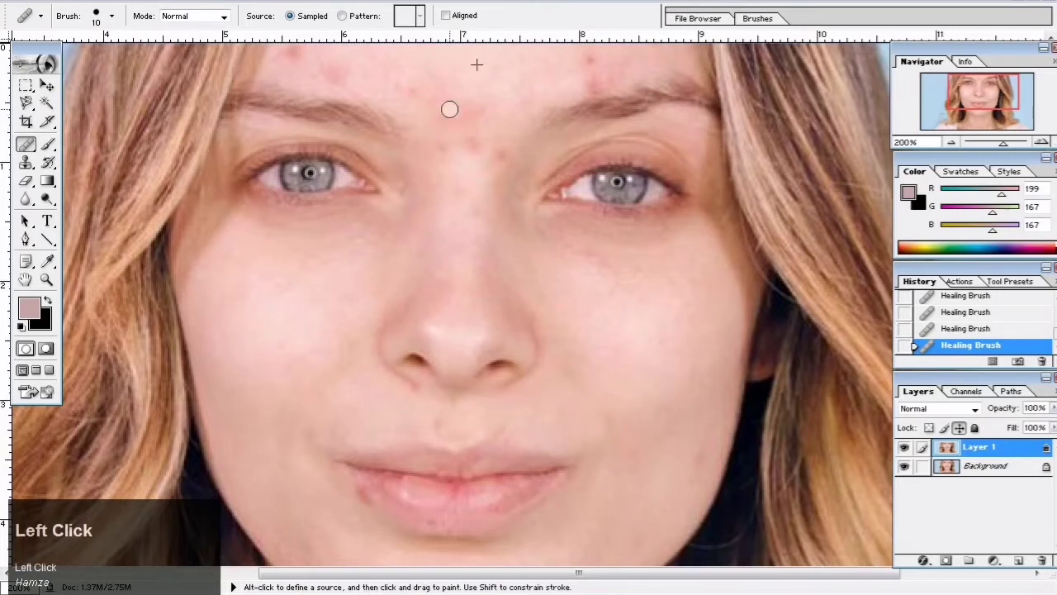
pyautogui.click(476, 108)
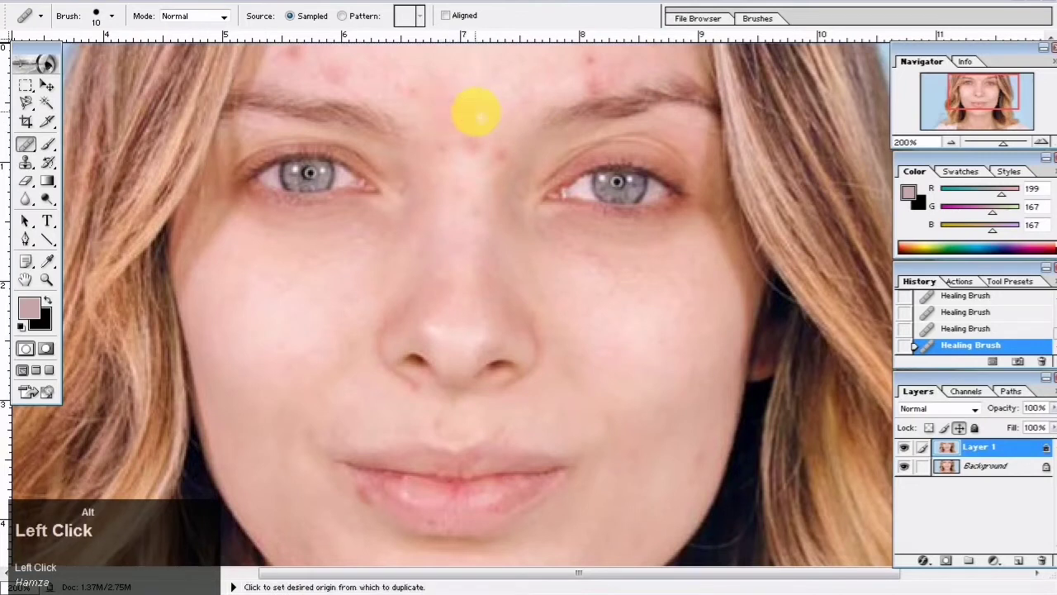
# Heal the small red spots at the top of the nose bridge, resampling clean skin around them.
pyautogui.keyDown('alt'); pyautogui.click(479, 111); pyautogui.keyUp('alt')
pyautogui.click(475, 144)
pyautogui.keyDown('alt'); pyautogui.click(474, 154); pyautogui.keyUp('alt')
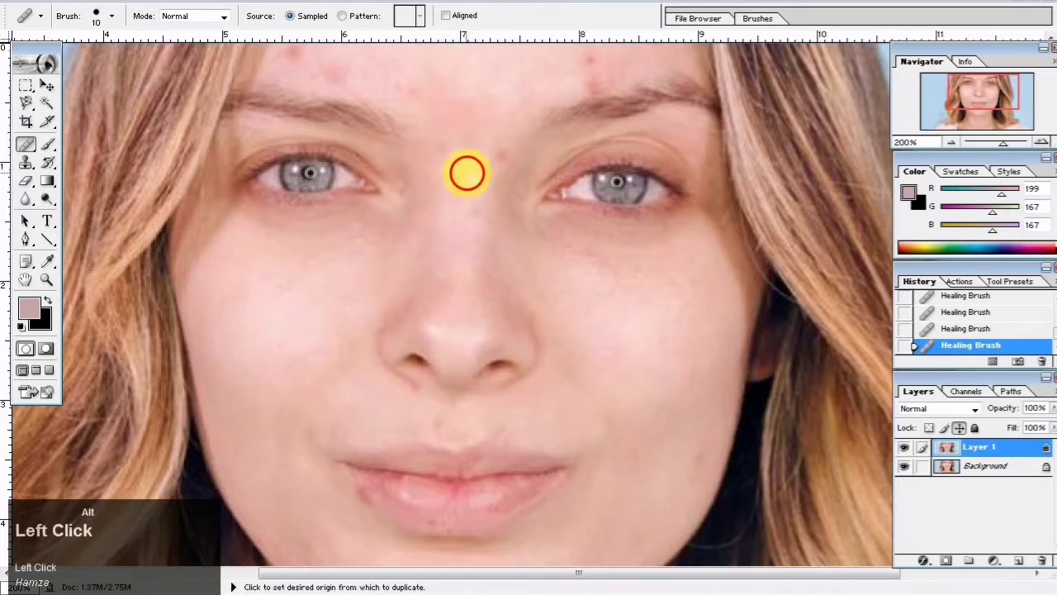
pyautogui.click(502, 156)
pyautogui.keyDown('alt'); pyautogui.click(476, 156); pyautogui.keyUp('alt')
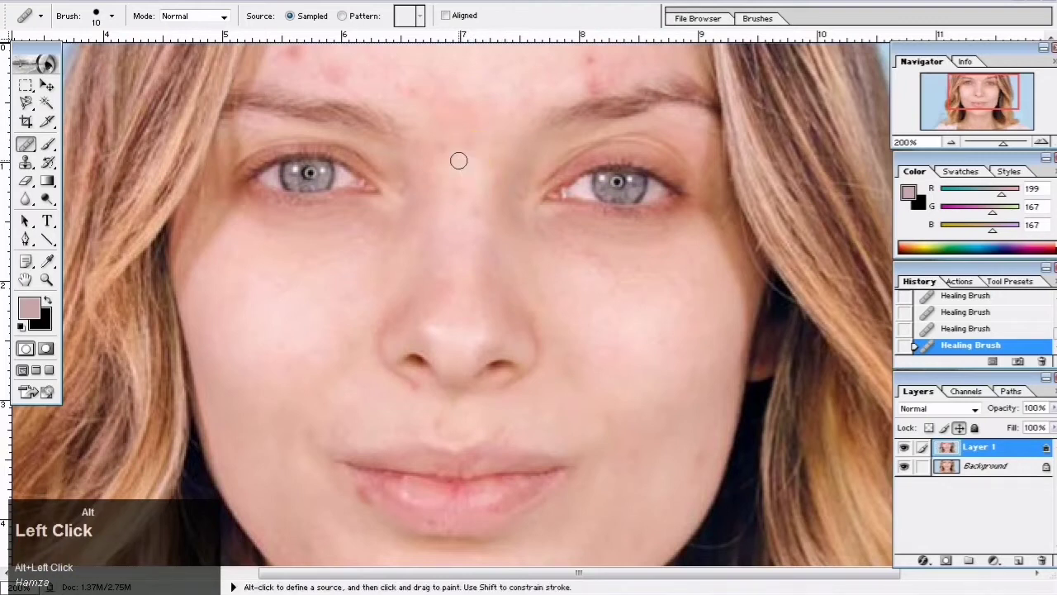
pyautogui.click(439, 141)
pyautogui.keyDown('alt'); pyautogui.click(463, 159); pyautogui.keyUp('alt')
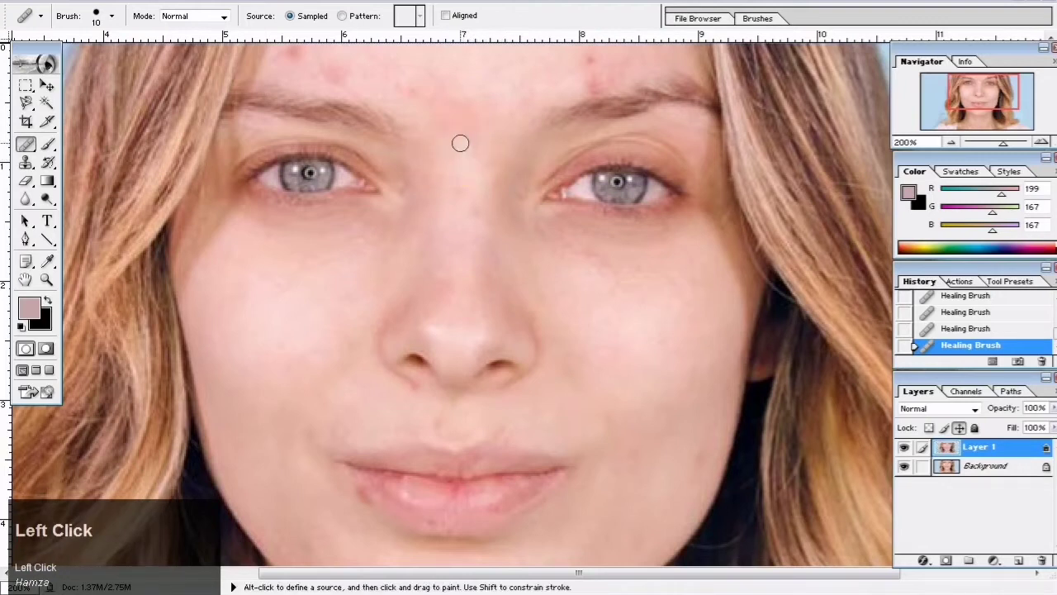
# Heal the red spots on the forehead above the right-hand eyebrow using clean skin sampled beside them.
pyautogui.keyDown('alt'); pyautogui.click(510, 105); pyautogui.keyUp('alt')
pyautogui.keyDown('alt'); pyautogui.click(553, 87); pyautogui.keyUp('alt')
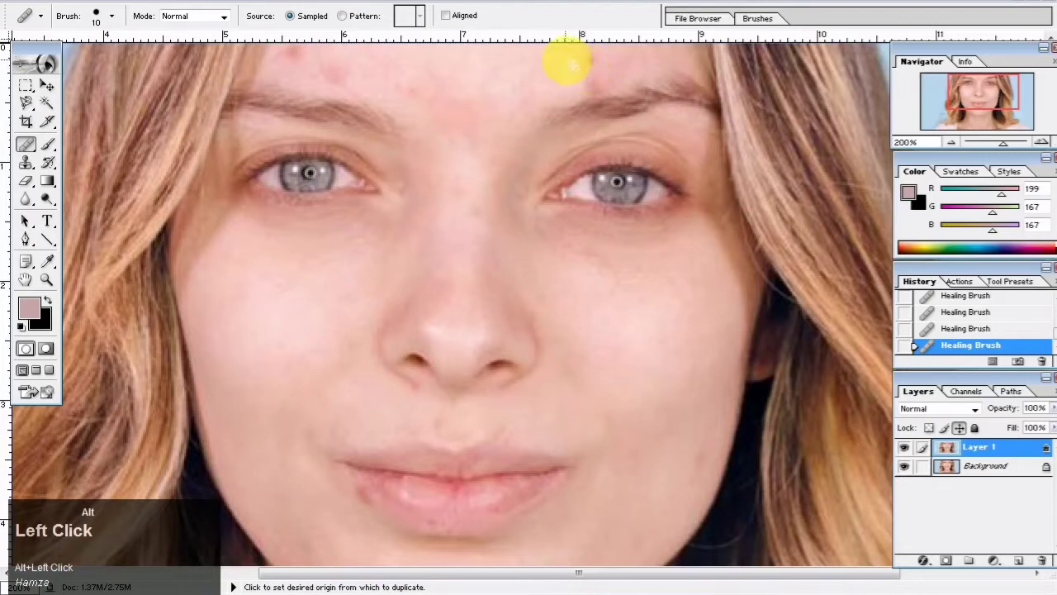
pyautogui.click(589, 59)
pyautogui.keyDown('alt'); pyautogui.click(559, 82); pyautogui.keyUp('alt')
pyautogui.keyDown('alt'); pyautogui.click(550, 85); pyautogui.keyUp('alt')
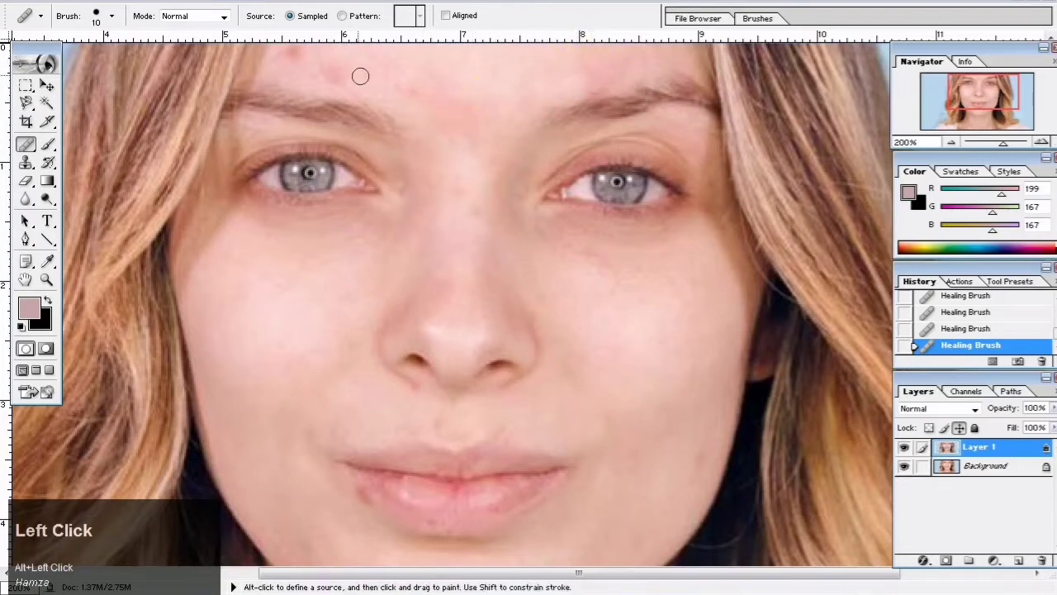
# Heal the two red spots on the forehead above the left-hand eyebrow from nearby clean skin.
pyautogui.keyDown('alt'); pyautogui.click(302, 64); pyautogui.keyUp('alt')
pyautogui.click(296, 54)
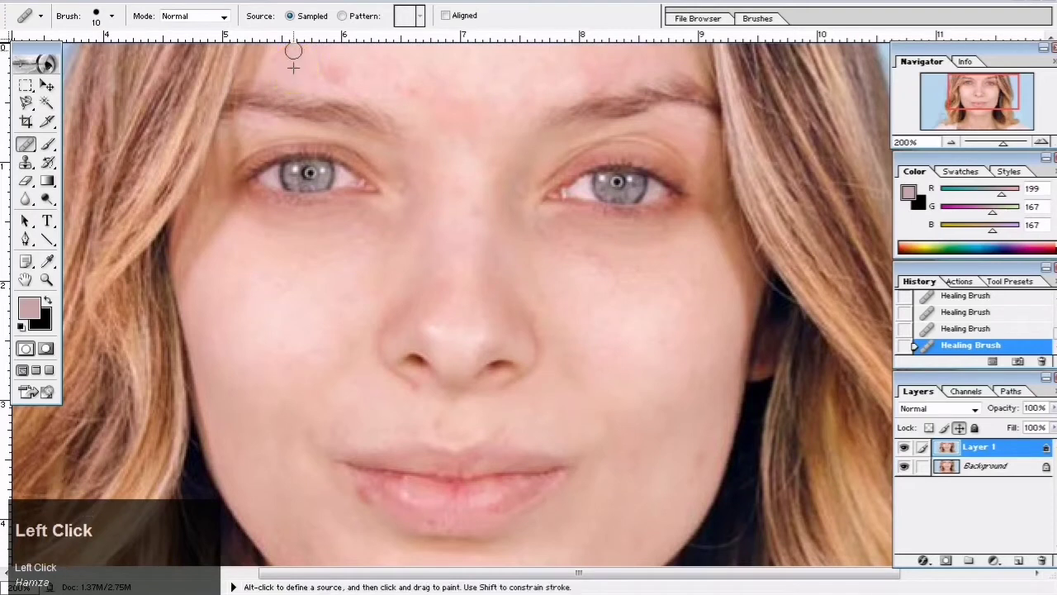
pyautogui.keyDown('alt'); pyautogui.click(306, 64); pyautogui.keyUp('alt')
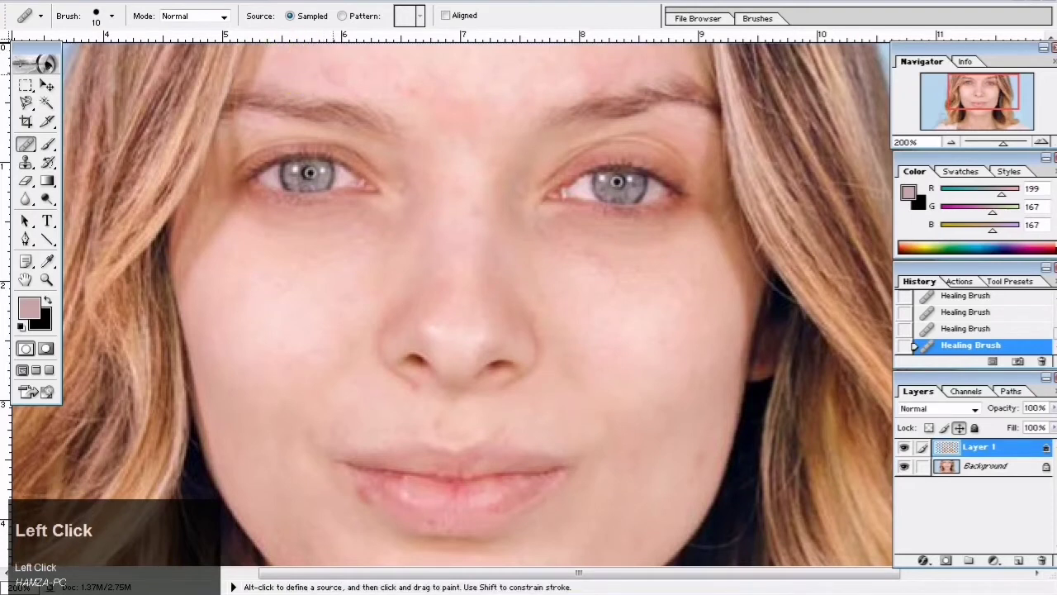
pyautogui.click(335, 78)
# Heal the remaining redness between the eyebrows and near the inner end of the left-hand eyebrow.
pyautogui.keyDown('alt'); pyautogui.click(441, 97); pyautogui.keyUp('alt')
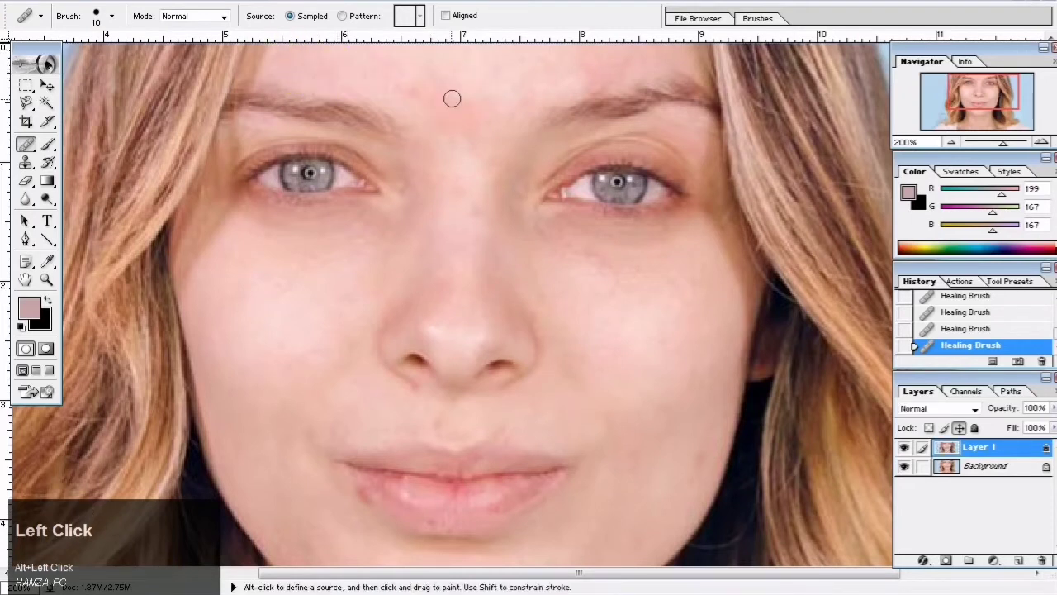
pyautogui.click(462, 109)
pyautogui.click(404, 85)
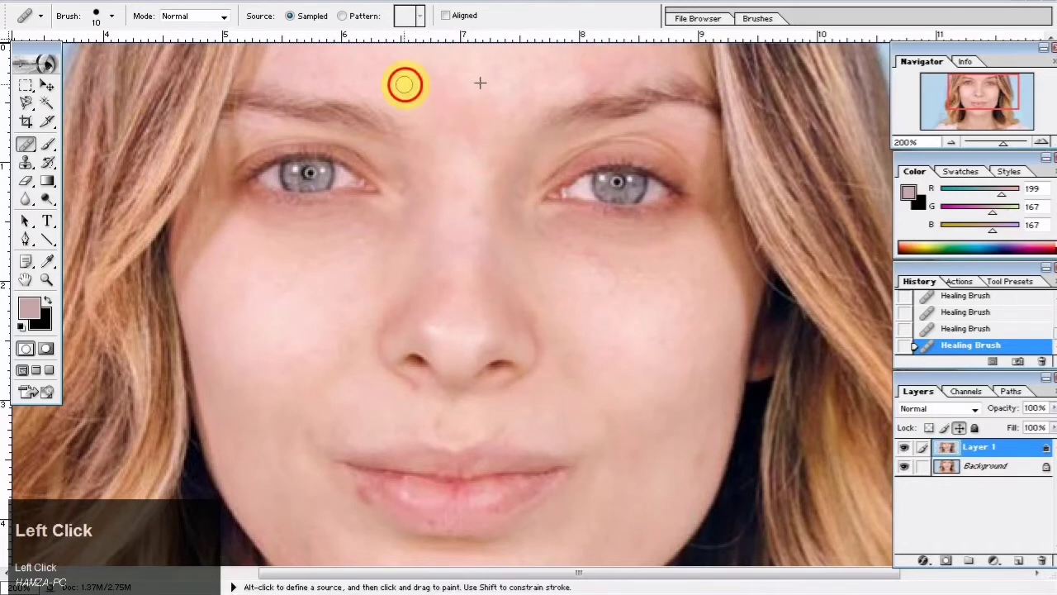
pyautogui.keyDown('alt'); pyautogui.click(475, 187); pyautogui.keyUp('alt')
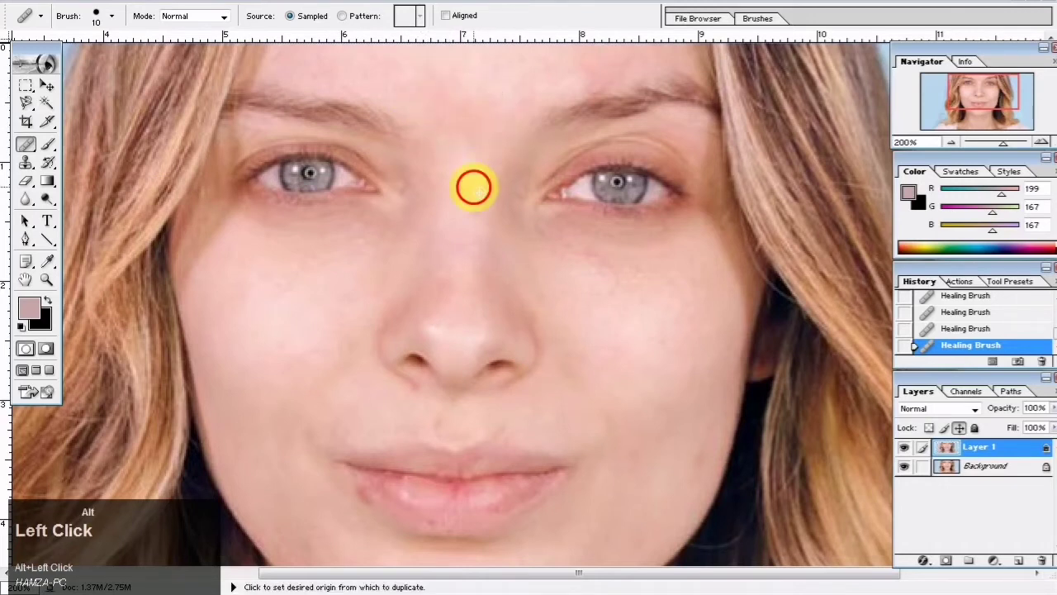
# Heal the faint marks on the right-hand lower cheek and jaw, resampling clean skin close to them.
pyautogui.keyDown('alt'); pyautogui.click(581, 316); pyautogui.keyUp('alt')
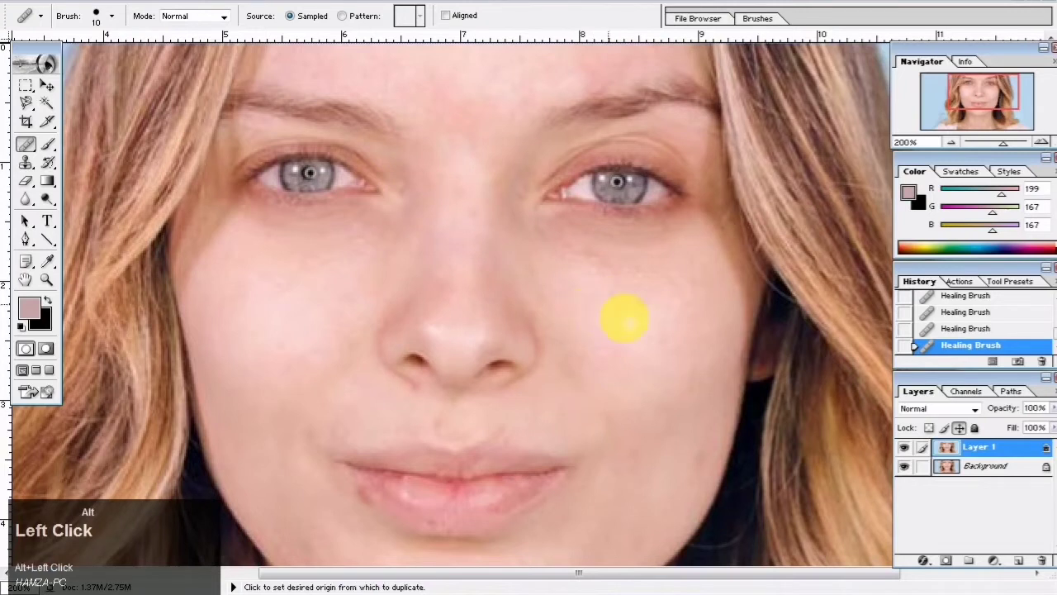
pyautogui.keyDown('alt'); pyautogui.click(677, 441); pyautogui.keyUp('alt')
pyautogui.click(659, 493)
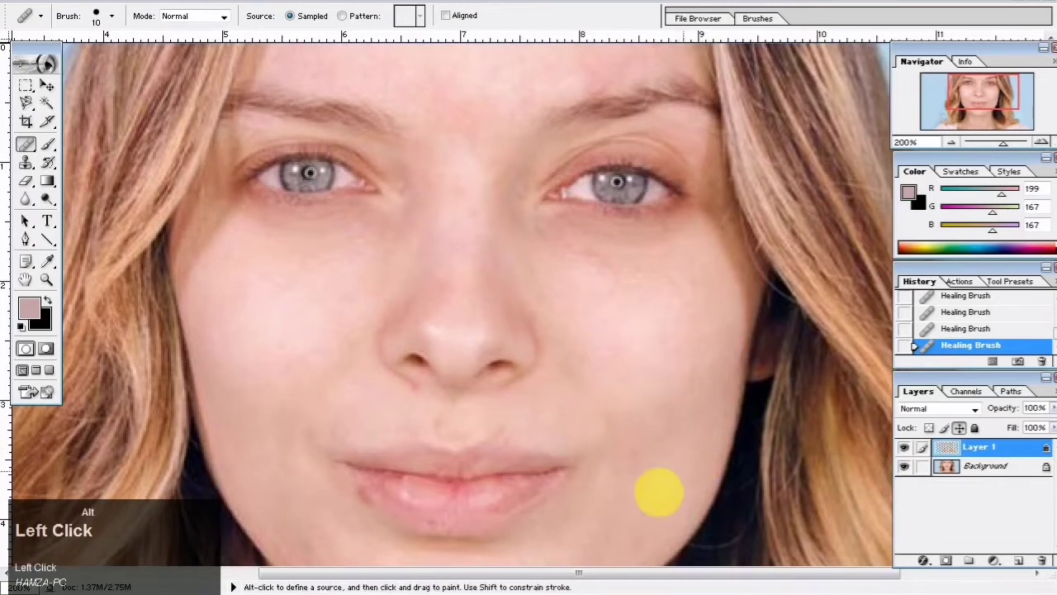
pyautogui.keyDown('alt'); pyautogui.click(655, 497); pyautogui.keyUp('alt')
pyautogui.click(632, 548)
pyautogui.click(636, 492)
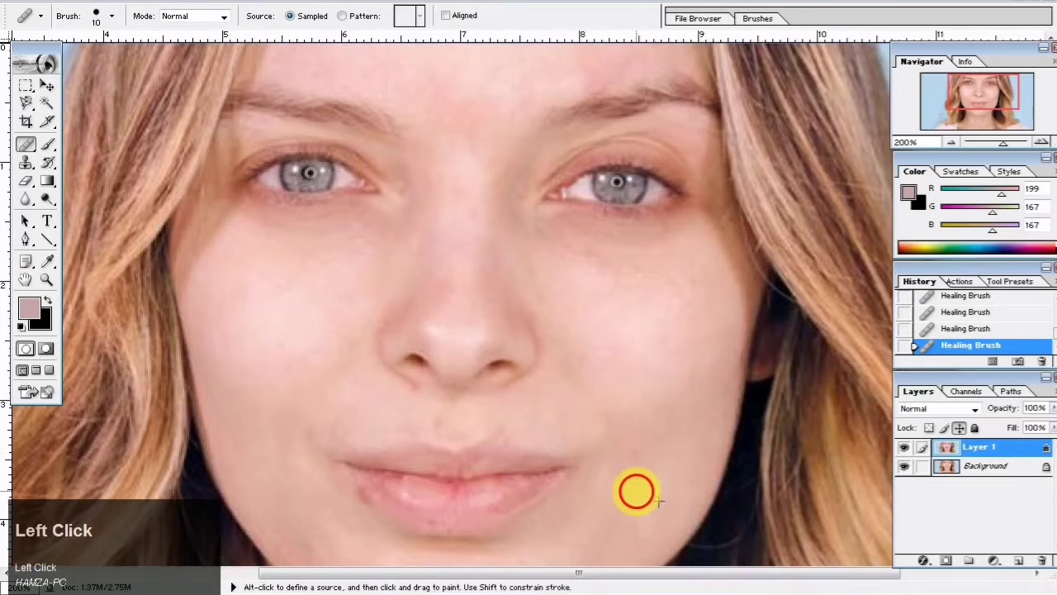
# Heal the marks under the nostril and above the upper lip using clean skin sampled beside them.
pyautogui.moveTo(465, 472)
pyautogui.mouseDown()
pyautogui.moveTo(608, 437)
pyautogui.moveTo(631, 372)
pyautogui.mouseUp()
pyautogui.keyDown('alt'); pyautogui.click(575, 335); pyautogui.keyUp('alt')
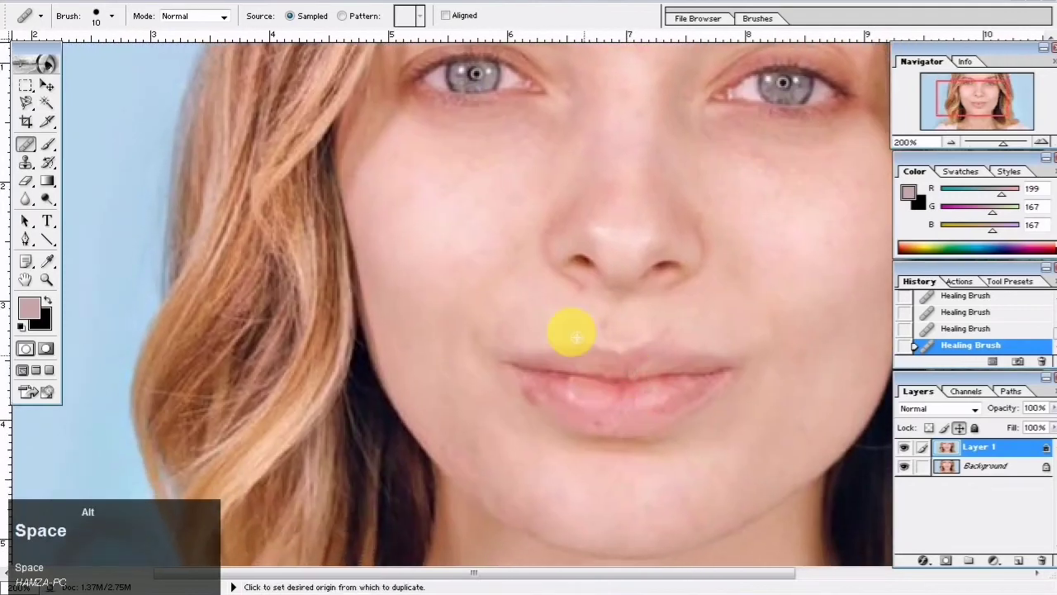
pyautogui.keyDown('alt'); pyautogui.click(567, 302); pyautogui.keyUp('alt')
pyautogui.click(580, 292)
pyautogui.keyDown('alt'); pyautogui.click(596, 327); pyautogui.keyUp('alt')
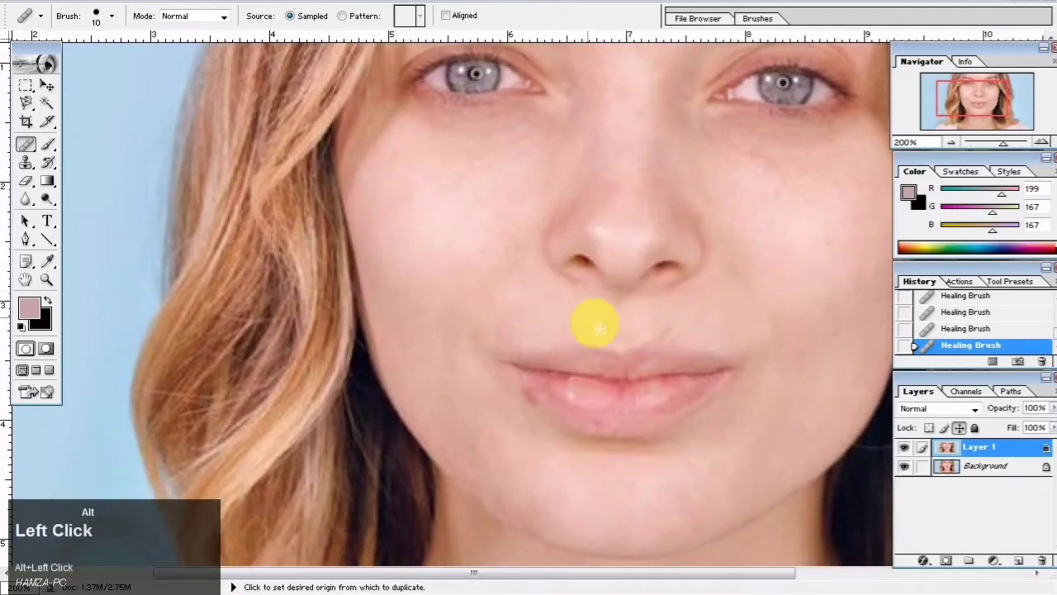
pyautogui.click(608, 328)
pyautogui.keyDown('alt'); pyautogui.click(573, 330); pyautogui.keyUp('alt')
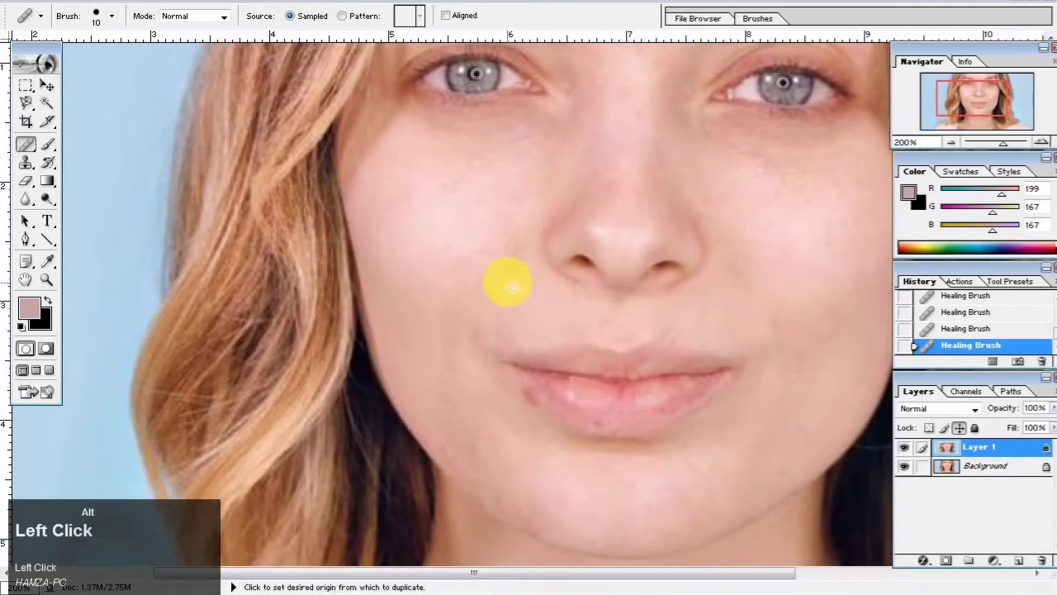
# Heal the faint marks on the nose bridge between the eyes using clean skin sampled from the bridge.
pyautogui.hotkey('alt', 'space')
pyautogui.moveTo(620, 209)
pyautogui.mouseDown()
pyautogui.moveTo(647, 304)
pyautogui.moveTo(663, 217)
pyautogui.mouseUp()
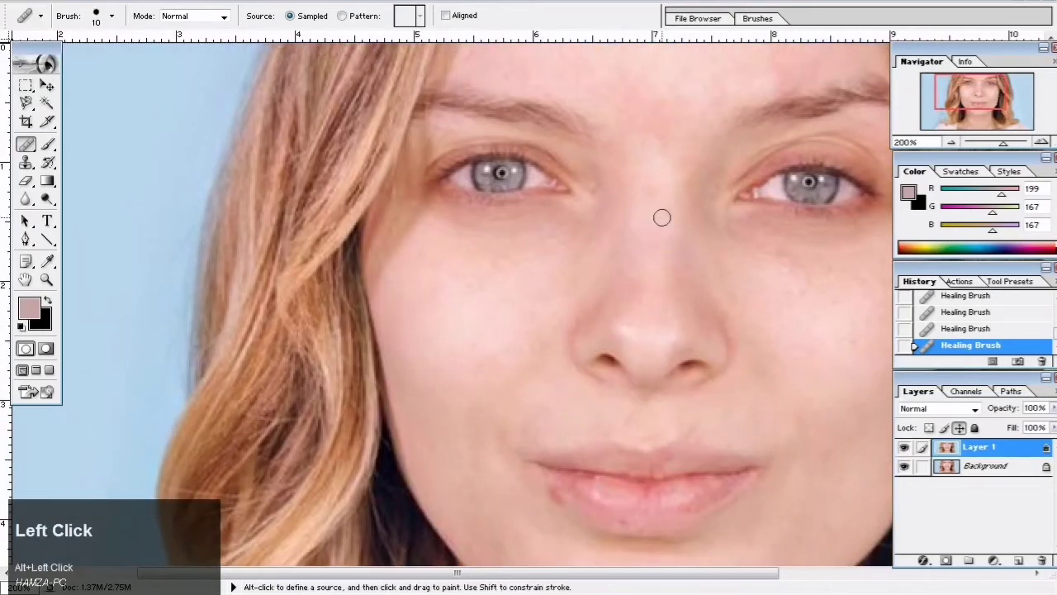
pyautogui.keyDown('alt'); pyautogui.click(651, 219); pyautogui.keyUp('alt')
pyautogui.keyDown('alt'); pyautogui.click(635, 196); pyautogui.keyUp('alt')
pyautogui.click(643, 192)
pyautogui.click(661, 196)
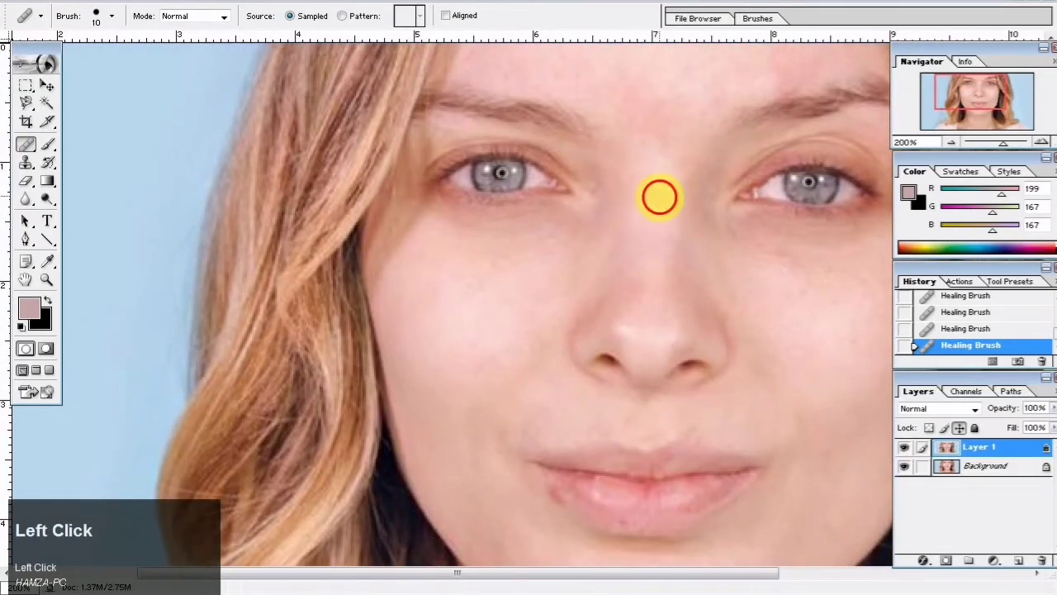
# Heal the spots at the left-hand corner and lower edge of the lower lip, resampling nearby areas.
pyautogui.press('space')
pyautogui.moveTo(620, 389); pyautogui.dragTo(598, 369)
pyautogui.keyDown('alt'); pyautogui.click(528, 444); pyautogui.keyUp('alt')
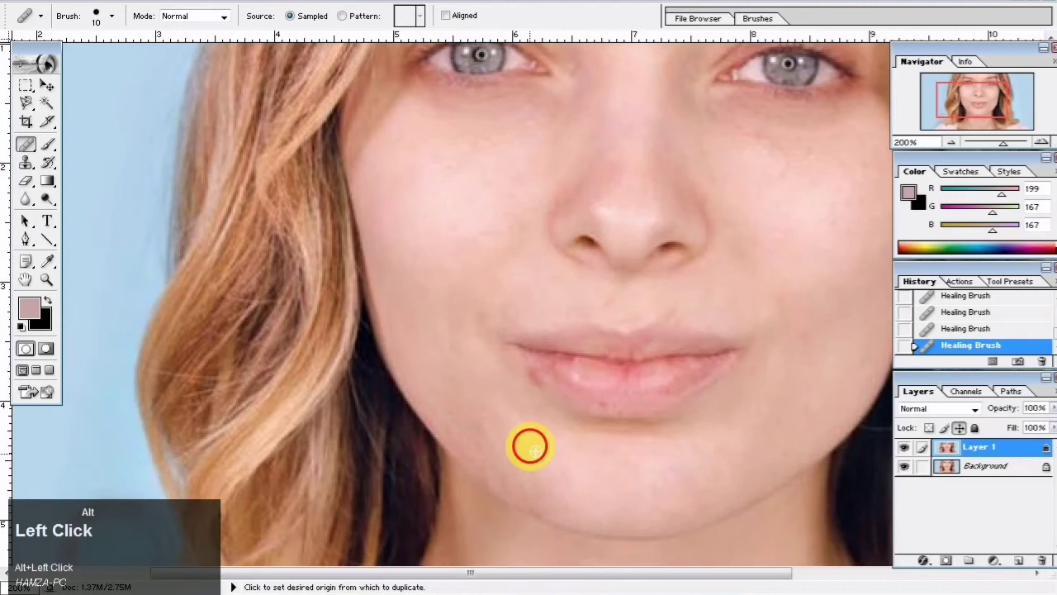
pyautogui.keyDown('alt'); pyautogui.click(540, 375); pyautogui.keyUp('alt')
pyautogui.click(540, 375)
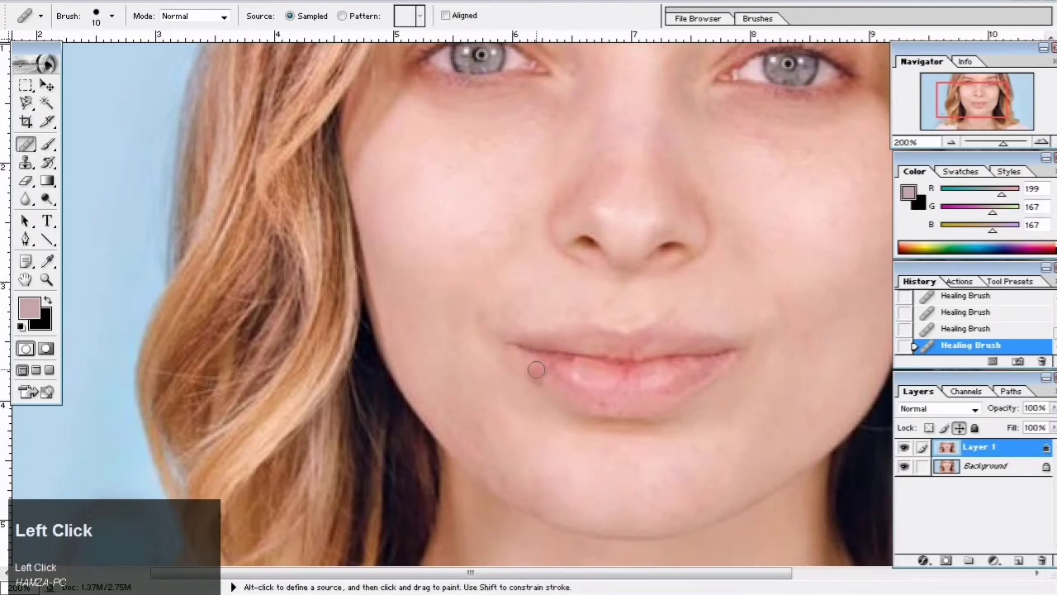
pyautogui.keyDown('alt'); pyautogui.click(529, 413); pyautogui.keyUp('alt')
pyautogui.click(529, 369)
pyautogui.keyDown('alt'); pyautogui.click(554, 420); pyautogui.keyUp('alt')
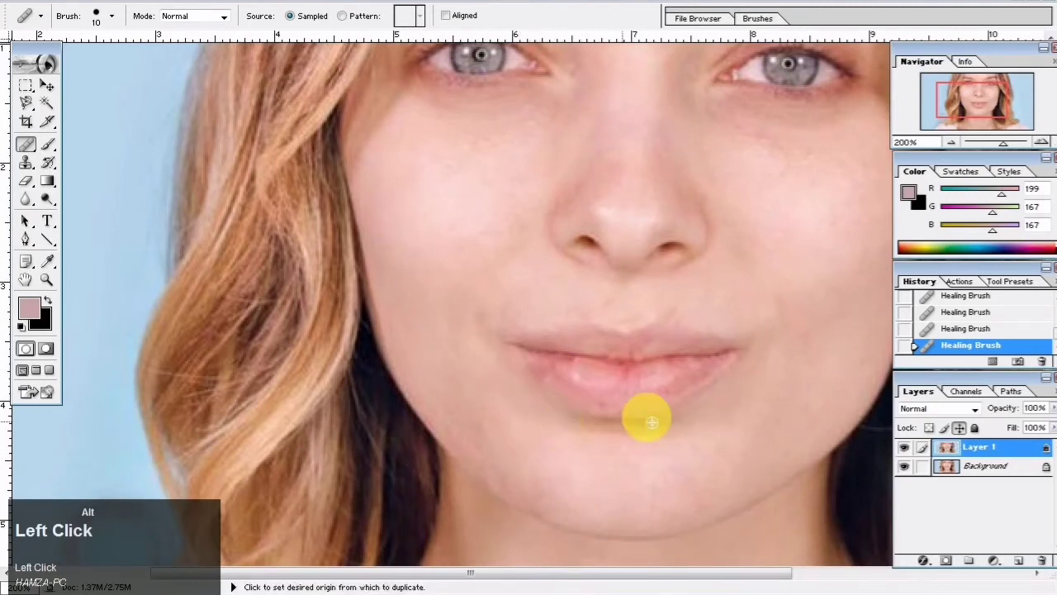
# Compare the retouched portrait with the original at 100% by hiding Layer 1 and showing it again.
pyautogui.press('space')
pyautogui.moveTo(634, 377); pyautogui.dragTo(507, 476)
pyautogui.hotkey('ctrl', '-')
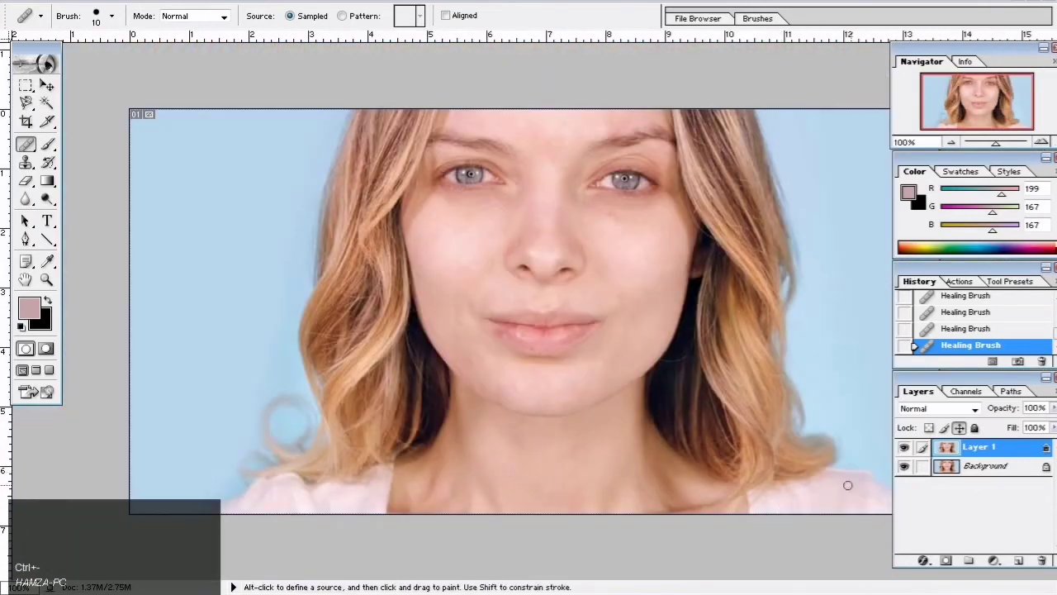
pyautogui.click(904, 448)
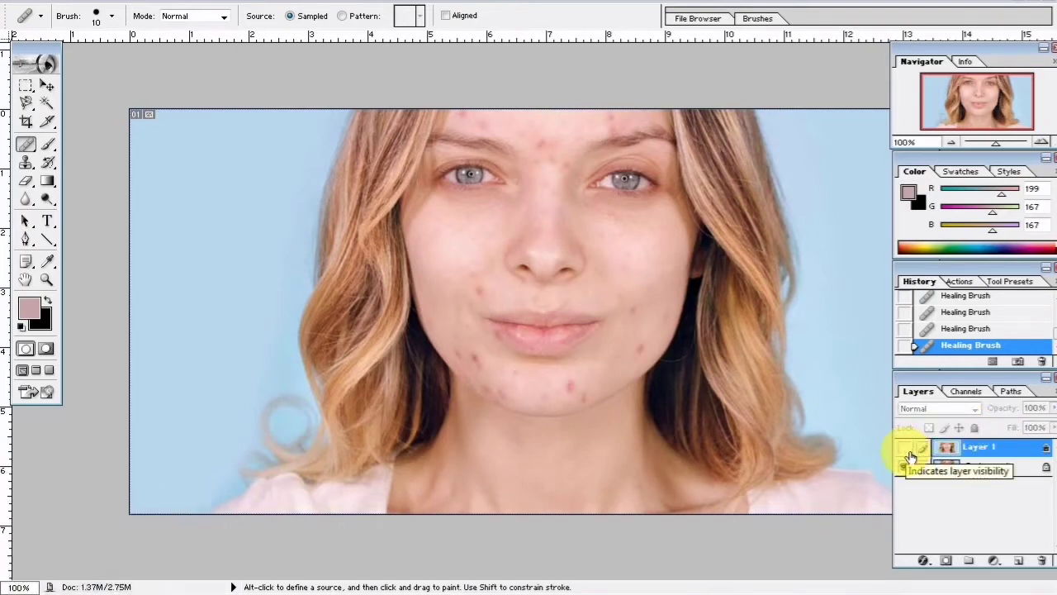
pyautogui.click(908, 451)
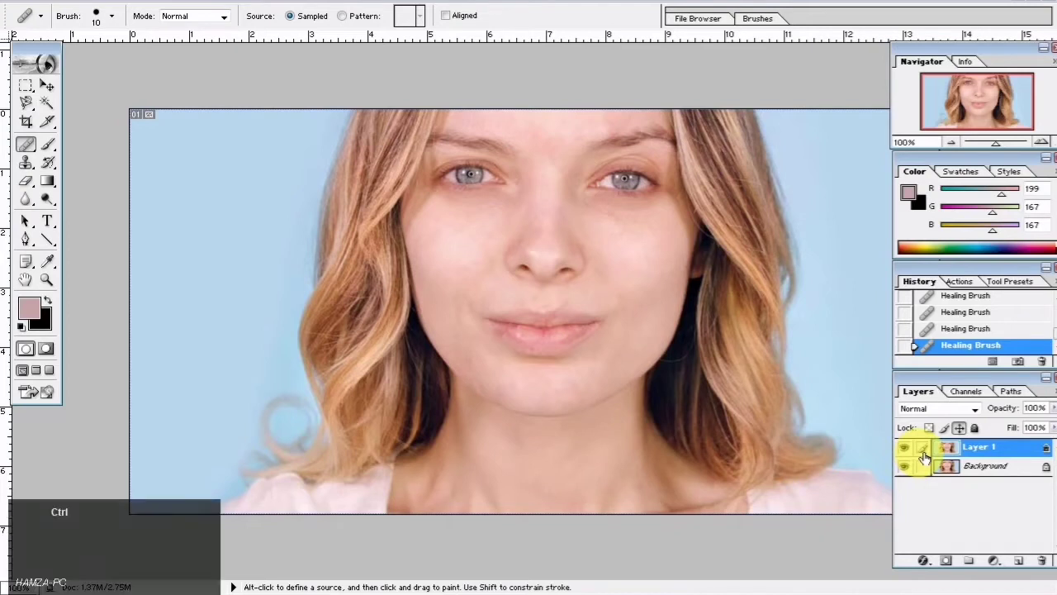
pyautogui.hotkey('ctrl', 'F7')
pyautogui.press('F7')
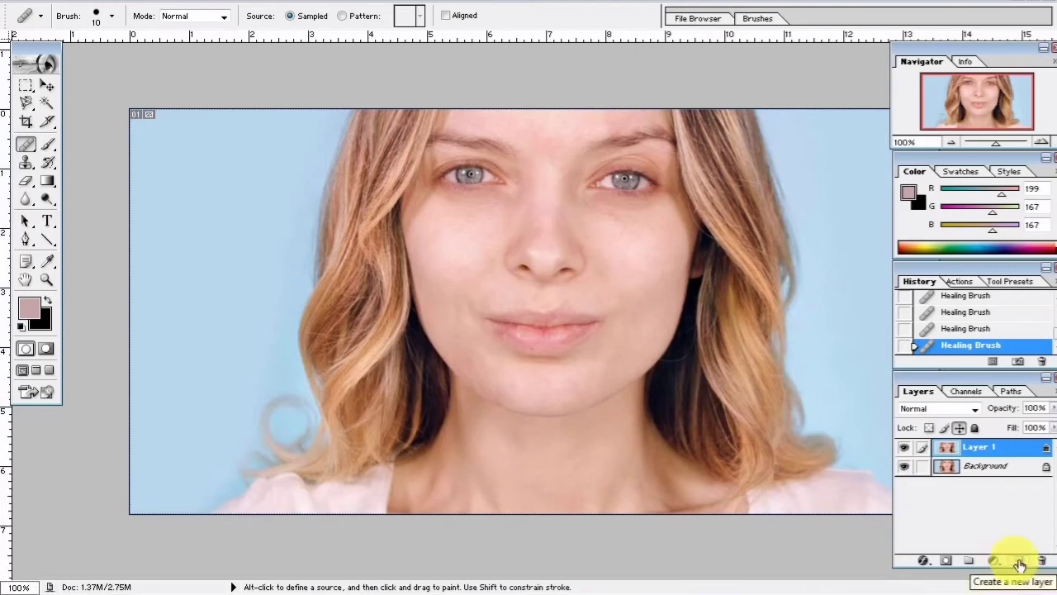
pyautogui.hotkey('ctrl', 'shift')
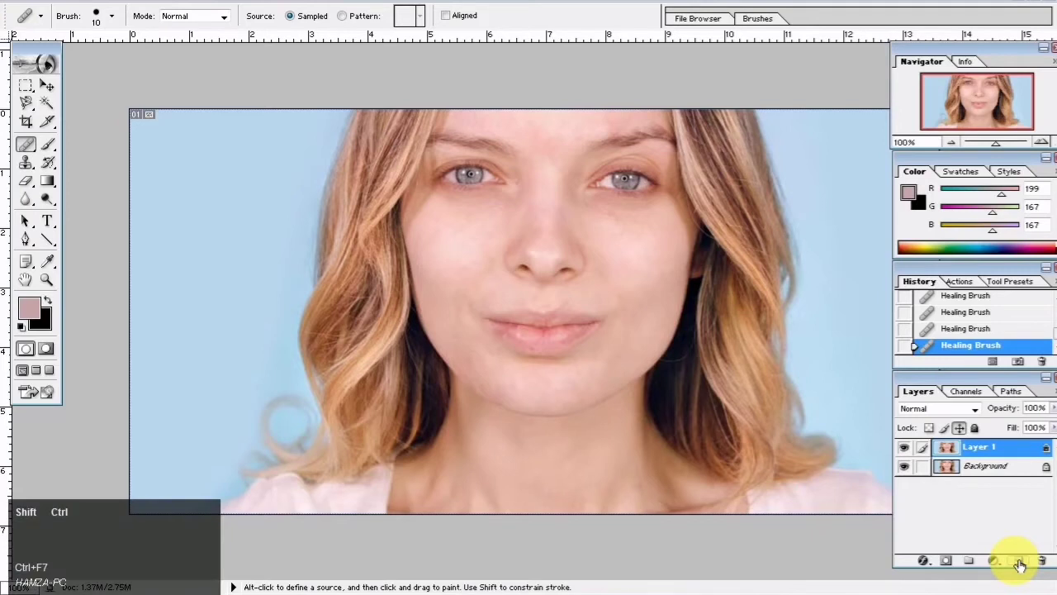
# Create a new layer named Smooth above Layer 1 and make it the active layer.
pyautogui.hotkey('ctrl', 'shift', 'n')
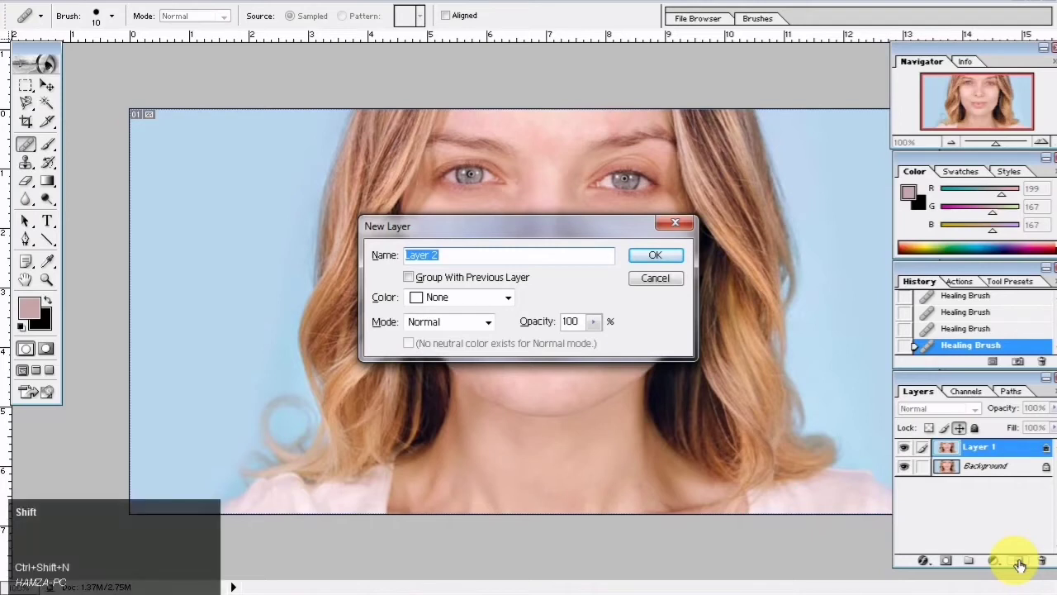
pyautogui.write('Sn')
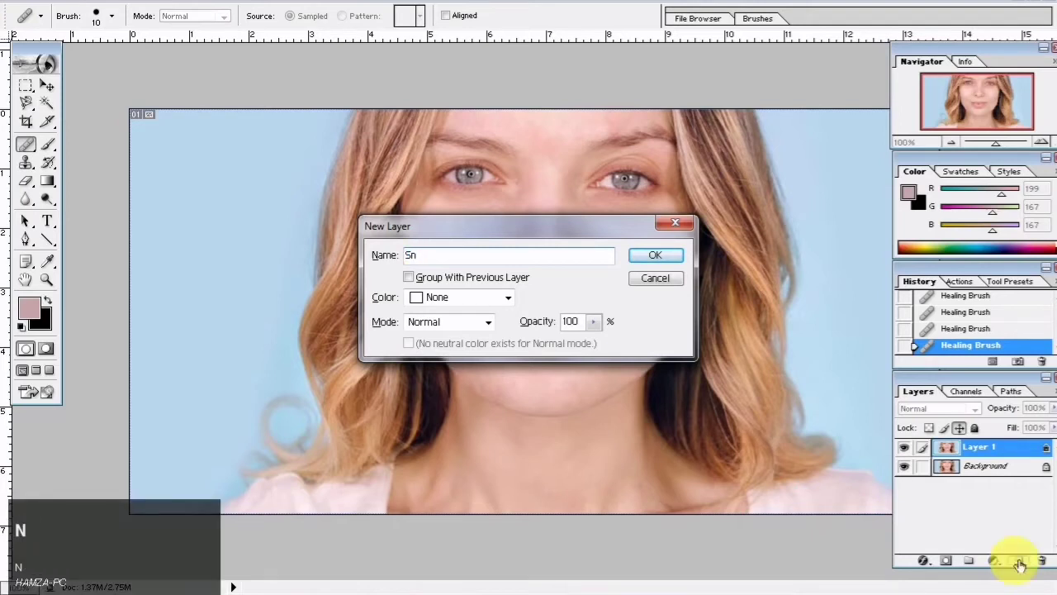
pyautogui.press('BackSpace')
pyautogui.write('mooth')
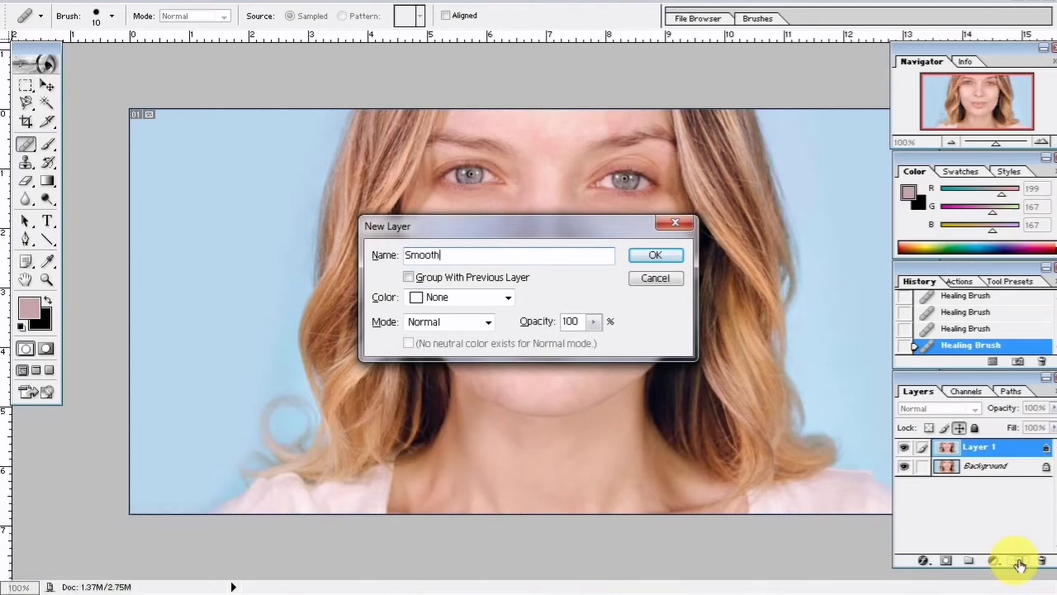
pyautogui.press('Return')
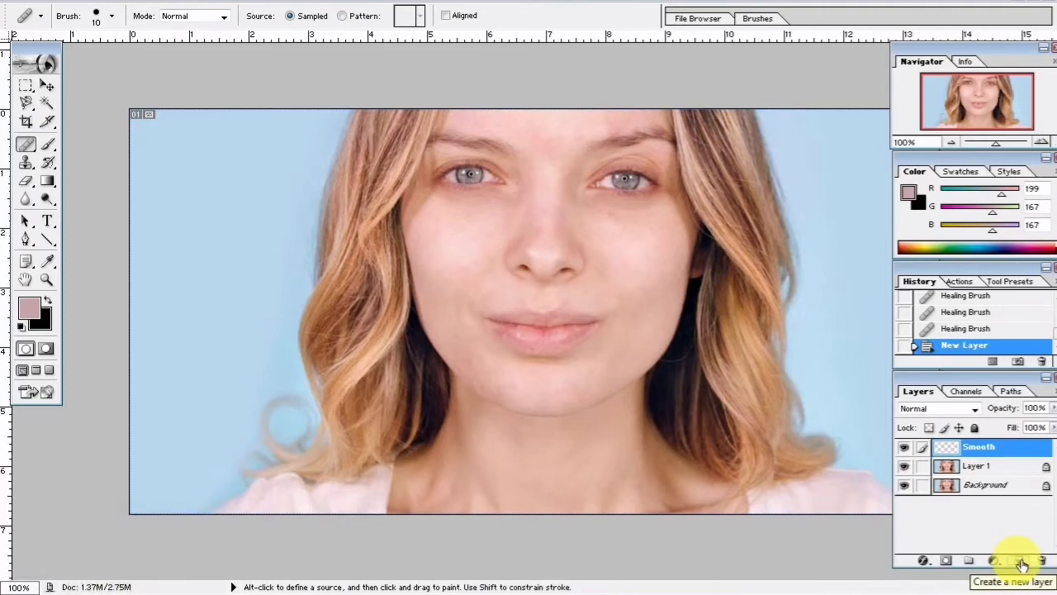
pyautogui.click(994, 447)
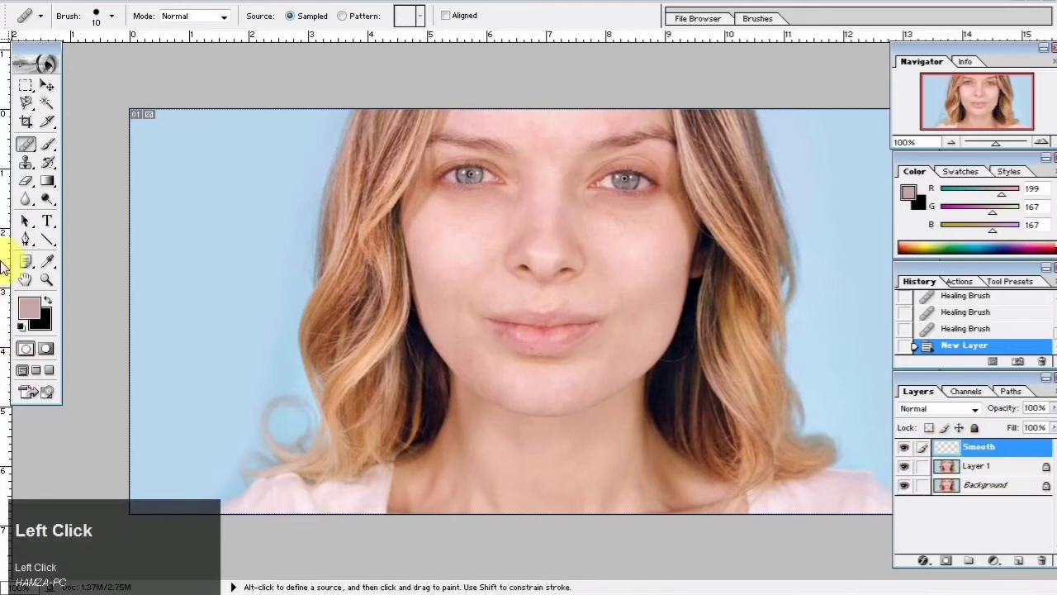
# Choose the Brush tool and set the foreground colour to the light skin tone F9D6D0 sampled from the left-hand cheek.
pyautogui.click(47, 147)
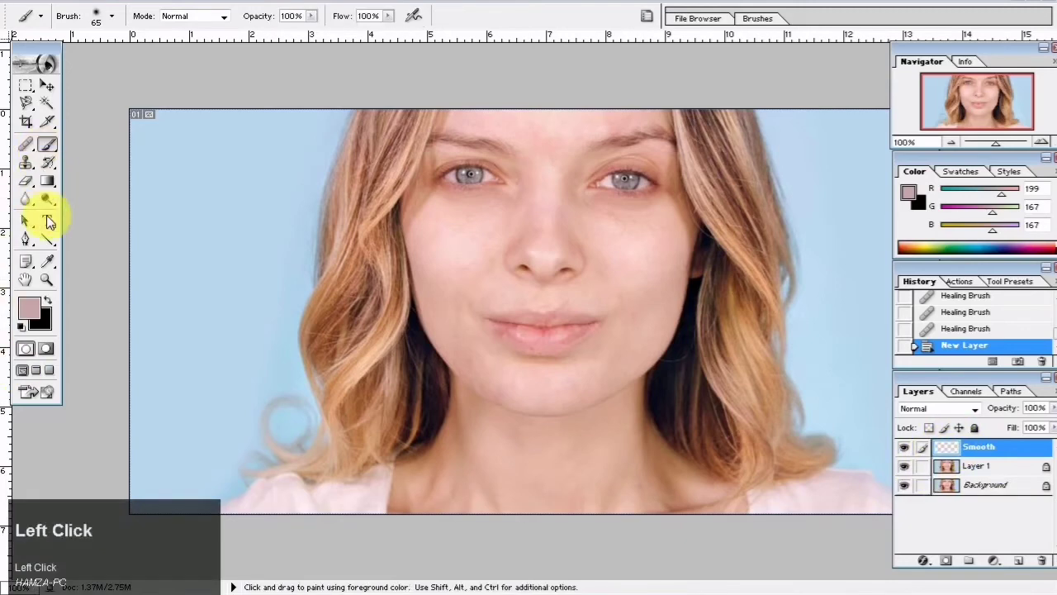
pyautogui.click(29, 308)
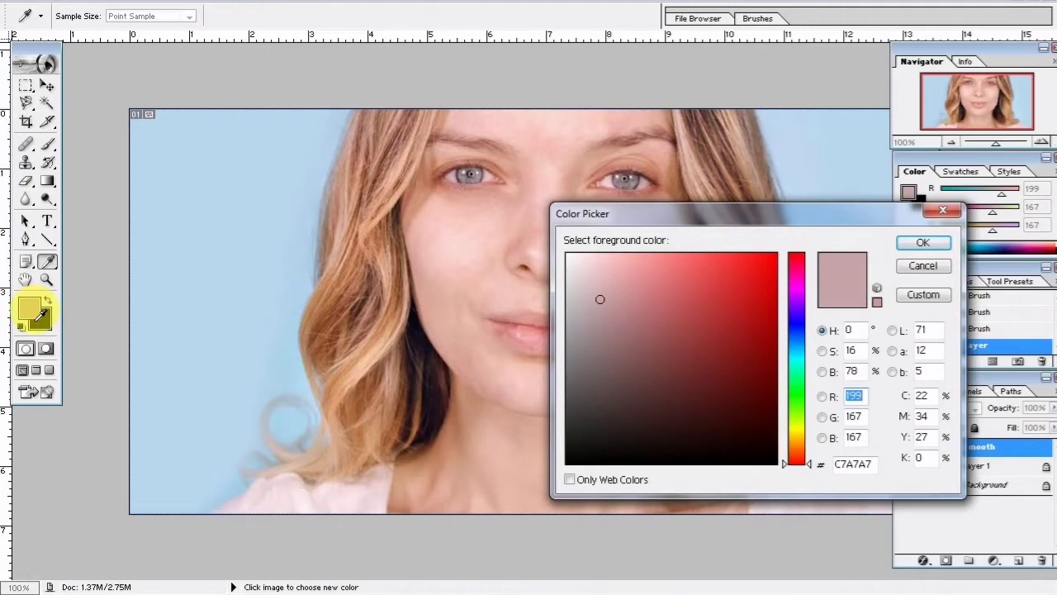
pyautogui.moveTo(629, 215); pyautogui.dragTo(691, 137)
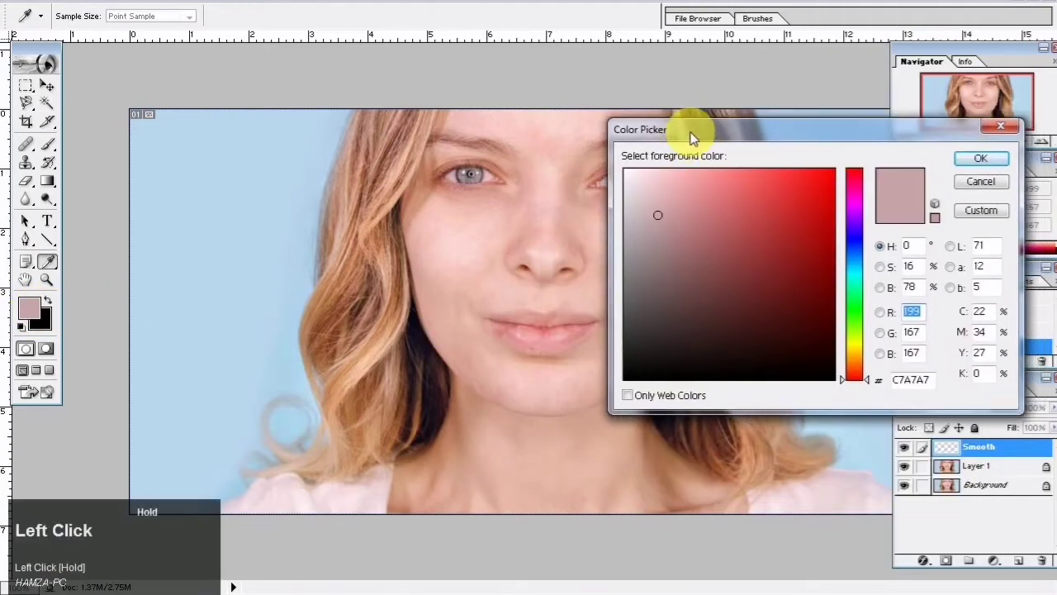
pyautogui.click(467, 262)
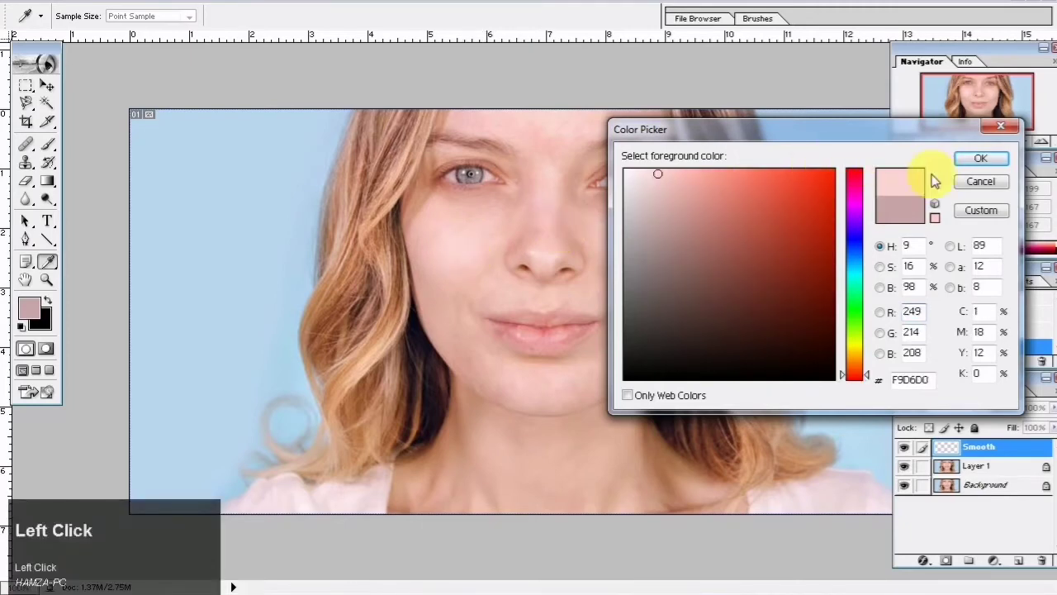
pyautogui.click(980, 158)
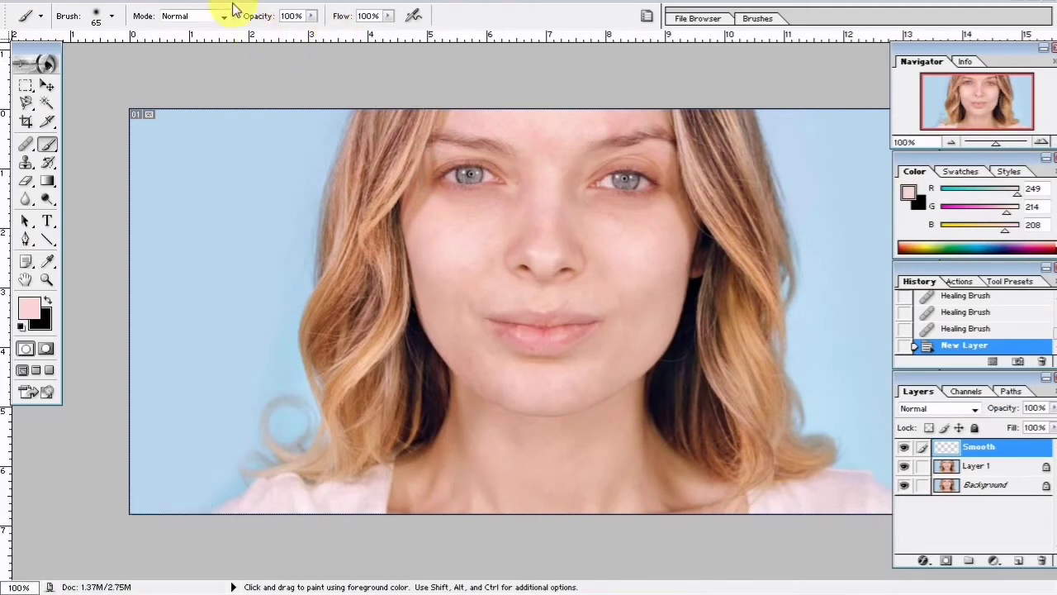
# Set the brush opacity to 15% and choose the soft round 13 px brush preset.
pyautogui.click(312, 19)
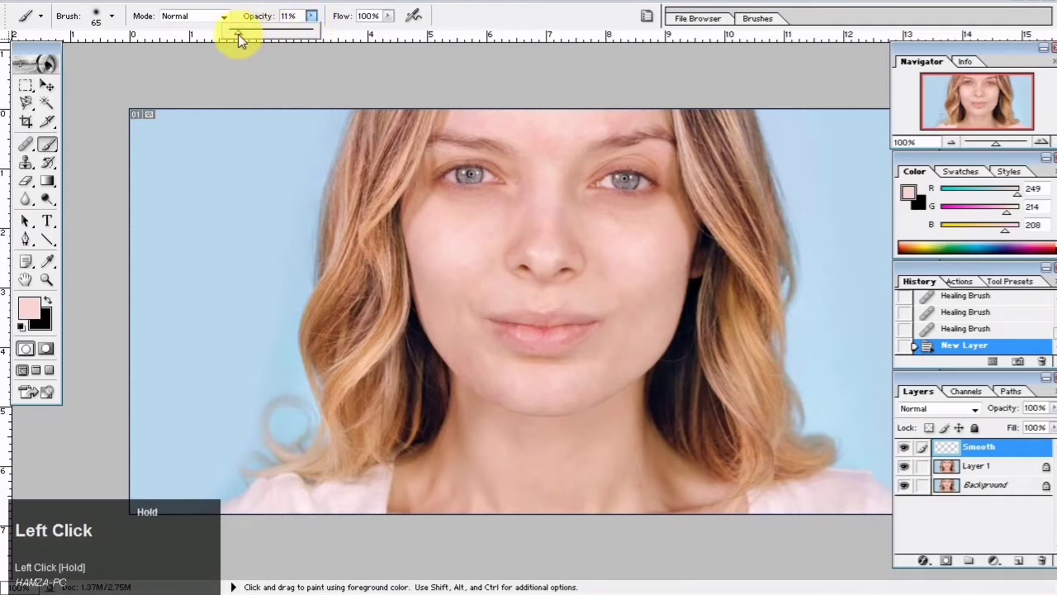
pyautogui.moveTo(238, 35); pyautogui.dragTo(241, 33)
pyautogui.click(111, 16)
pyautogui.scroll(-5, 106, 132)
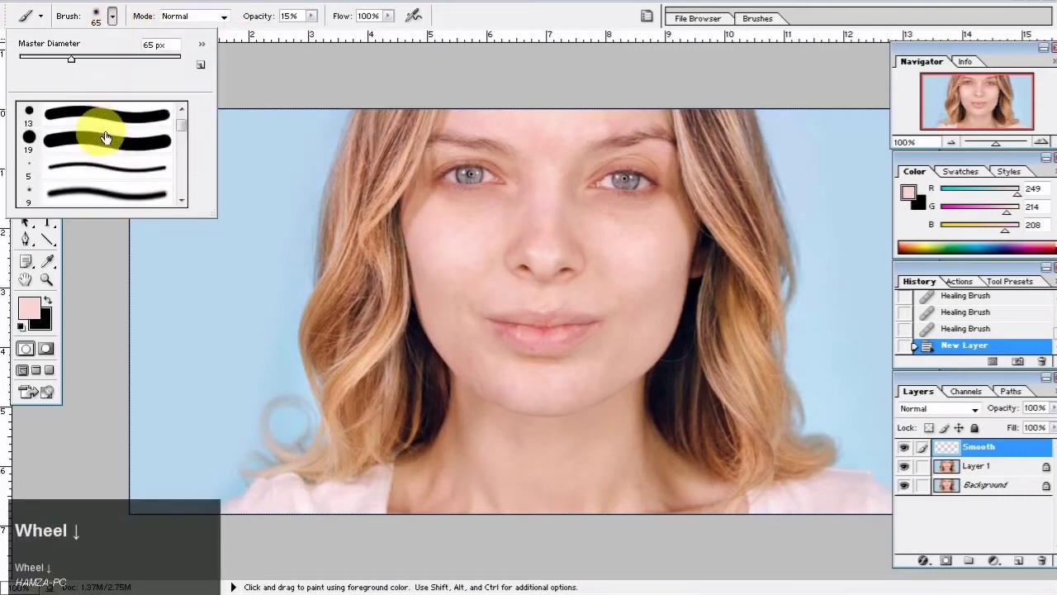
pyautogui.scroll(5, 98, 165)
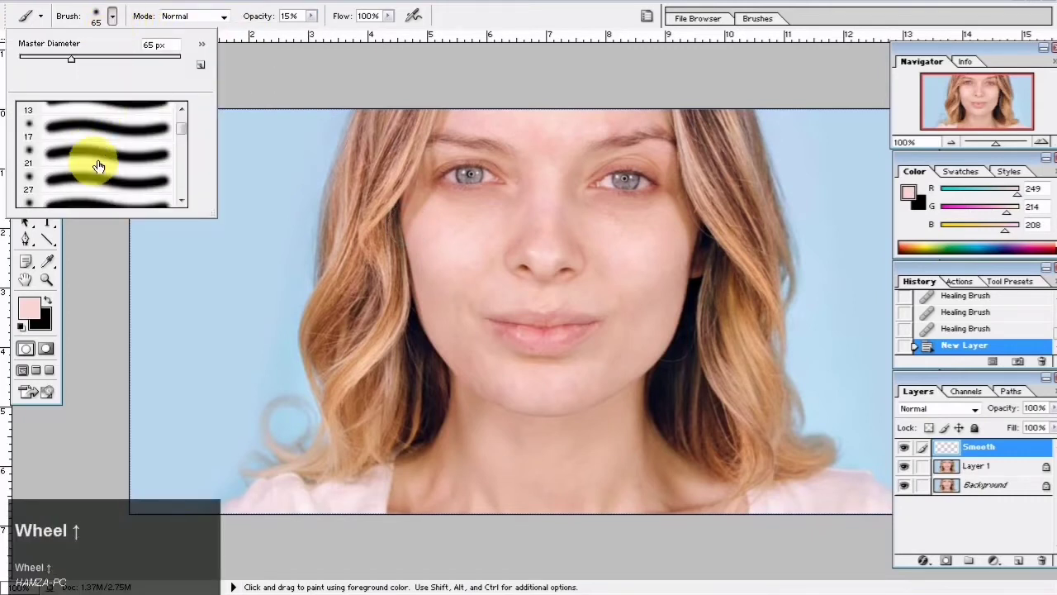
pyautogui.scroll(-3, 83, 178)
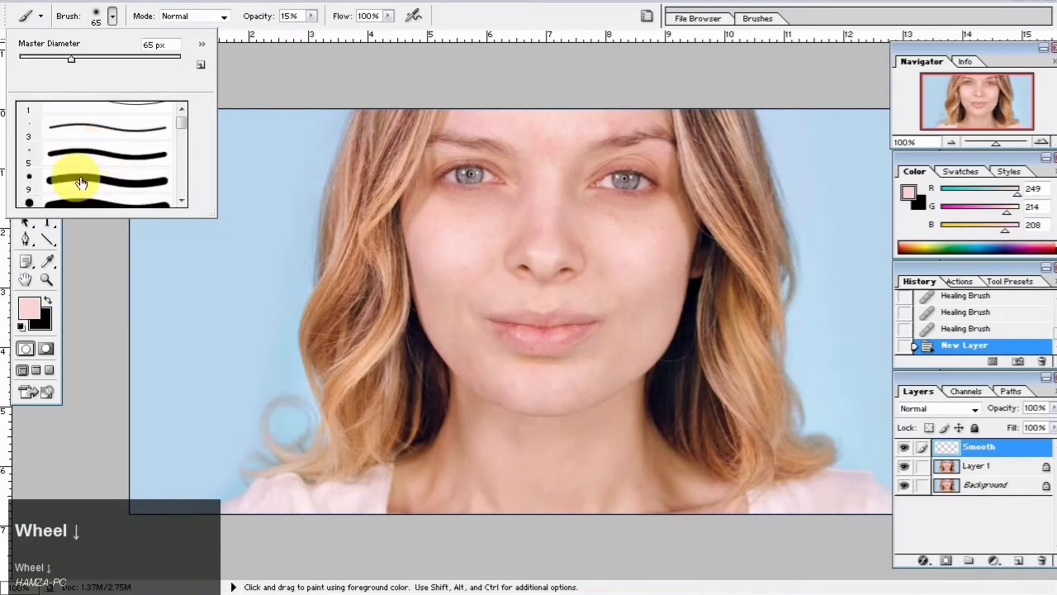
pyautogui.scroll(-4, 43, 198)
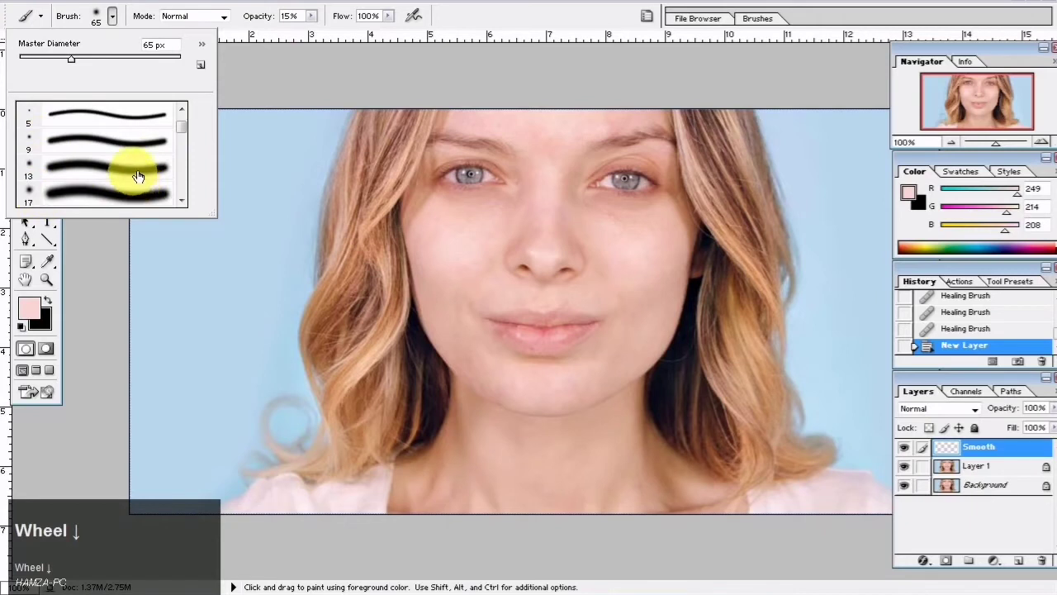
pyautogui.click(137, 174)
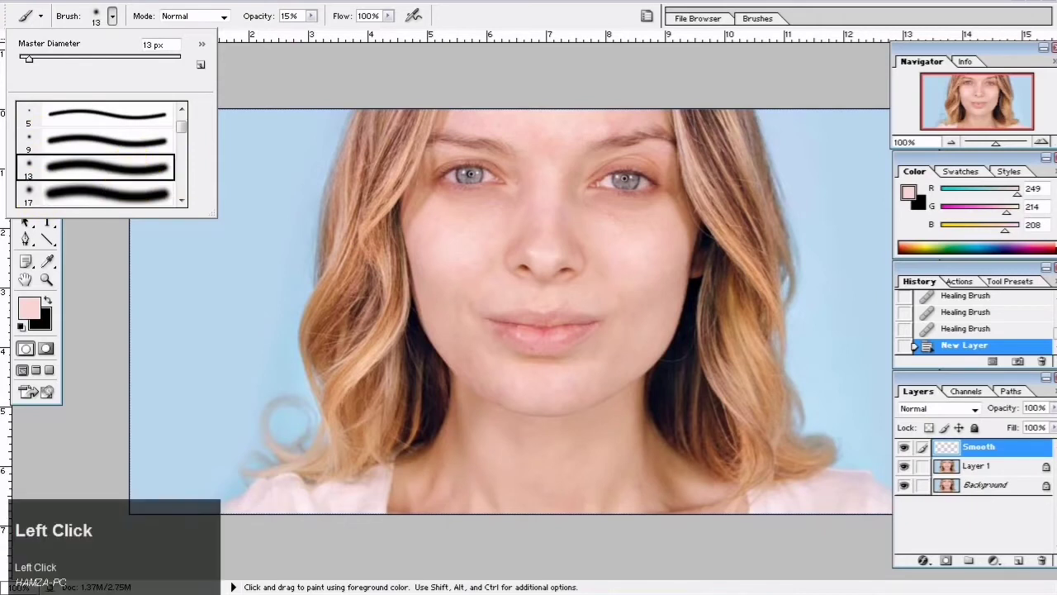
pyautogui.click(82, 298)
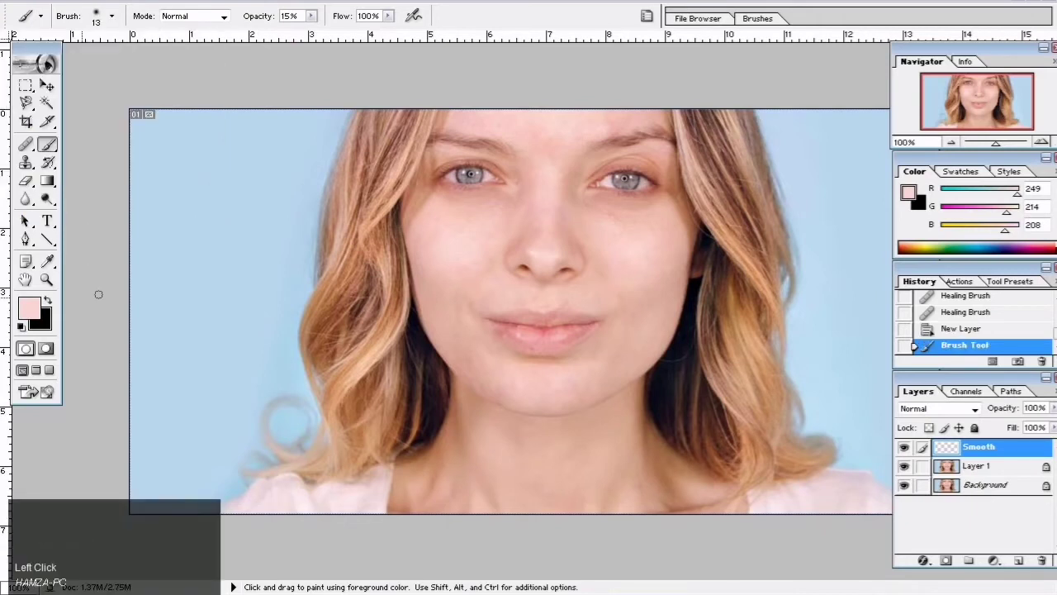
# Enlarge the soft brush to a master diameter of 47 px.
pyautogui.rightClick(299, 228)
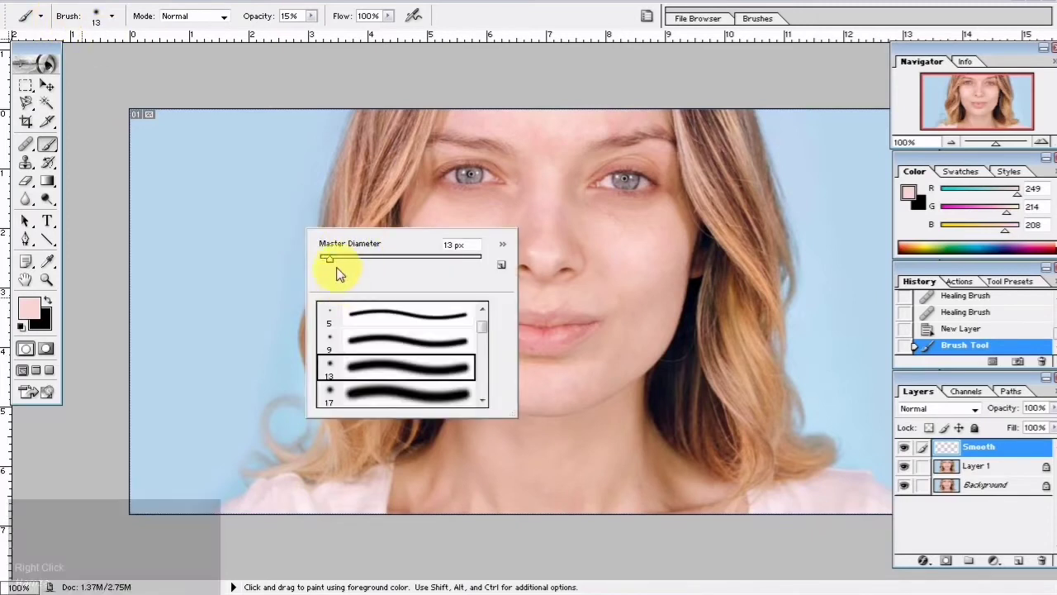
pyautogui.moveTo(331, 259)
pyautogui.mouseDown()
pyautogui.moveTo(371, 259)
pyautogui.moveTo(357, 259)
pyautogui.mouseUp()
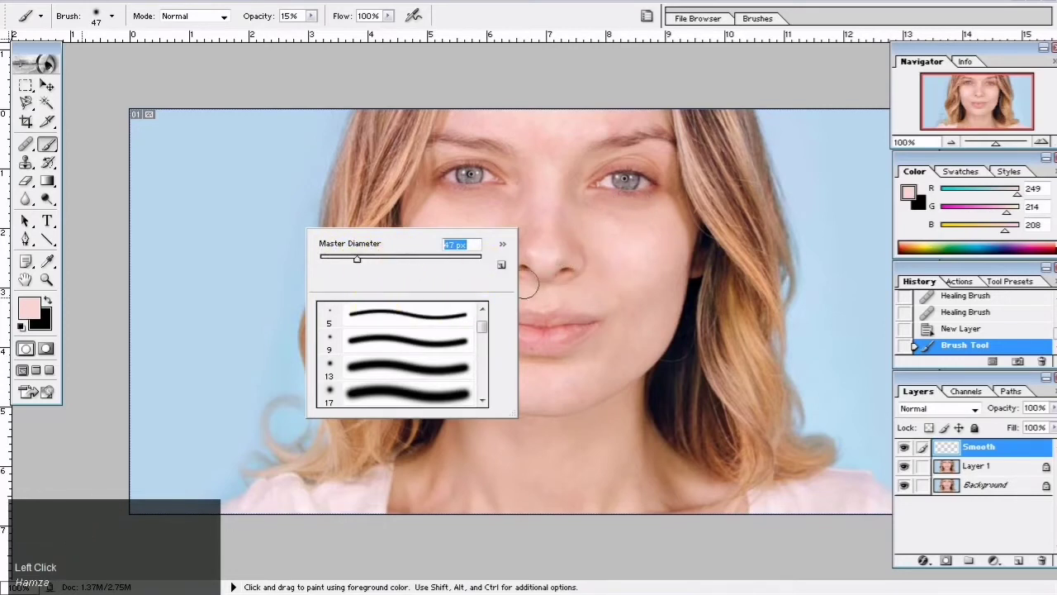
pyautogui.rightClick(597, 352)
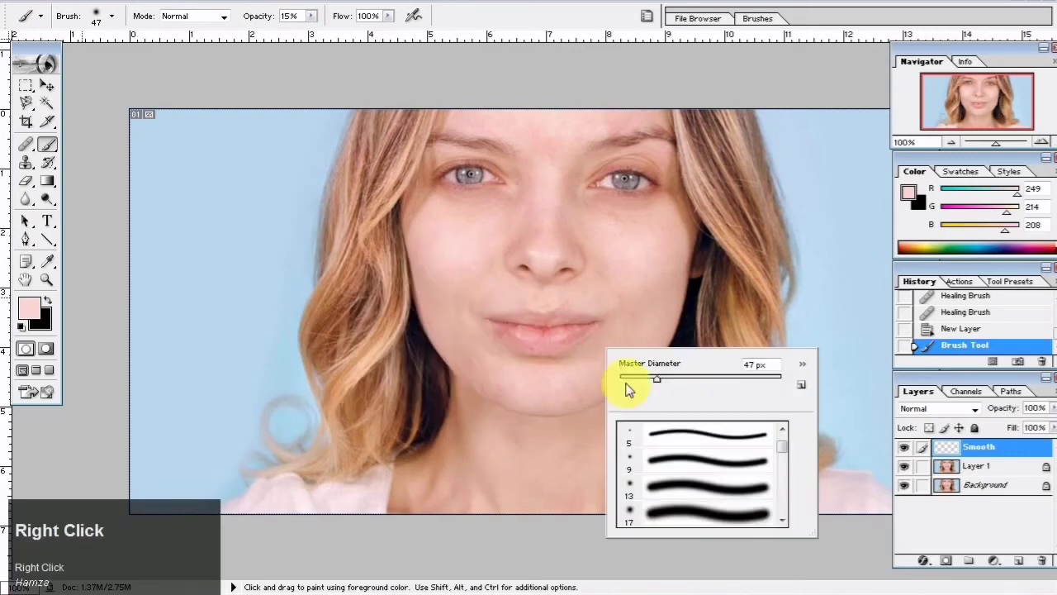
pyautogui.click(860, 250)
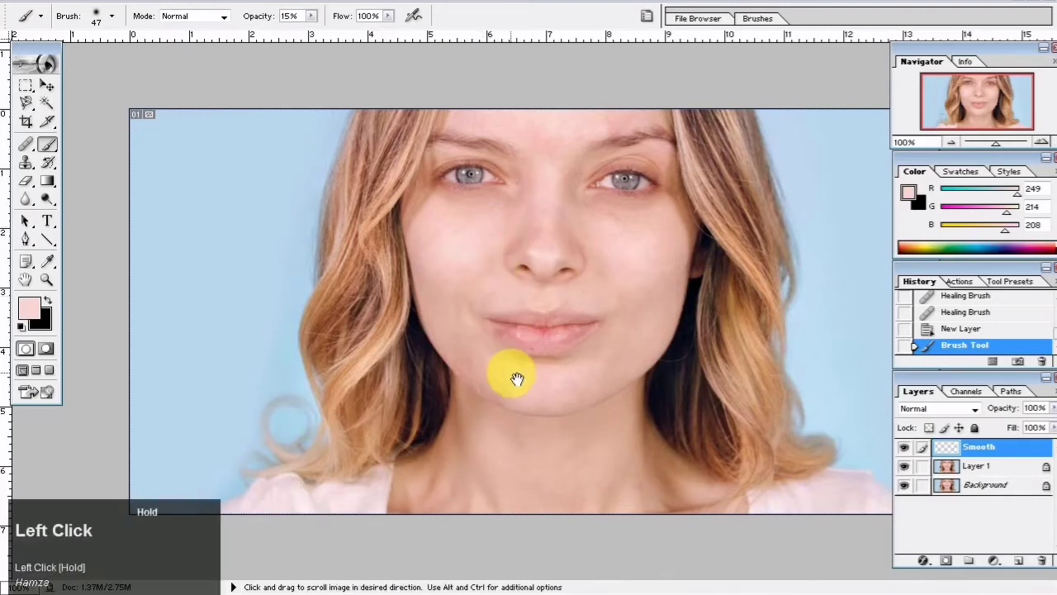
# Sample the skin tone just below the left-hand eye as the foreground colour, working at 200% on the face.
pyautogui.press('space')
pyautogui.moveTo(514, 373)
pyautogui.mouseDown()
pyautogui.moveTo(543, 411)
pyautogui.moveTo(557, 406)
pyautogui.moveTo(446, 300)
pyautogui.moveTo(441, 248)
pyautogui.mouseUp()
pyautogui.hotkey('ctrl', '=')
pyautogui.press('space')
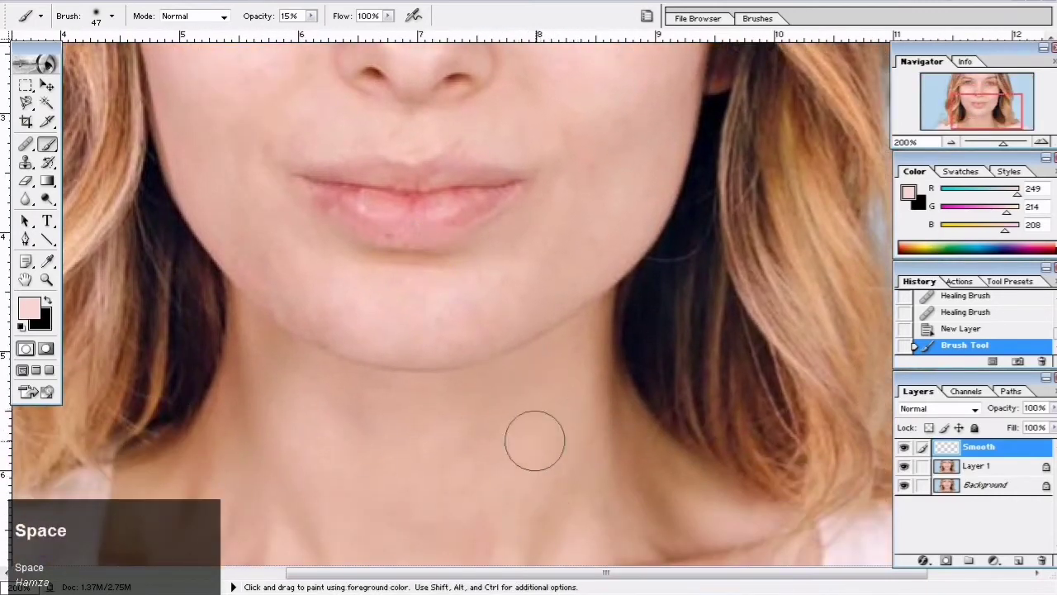
pyautogui.moveTo(441, 302); pyautogui.dragTo(476, 455)
pyautogui.press('space')
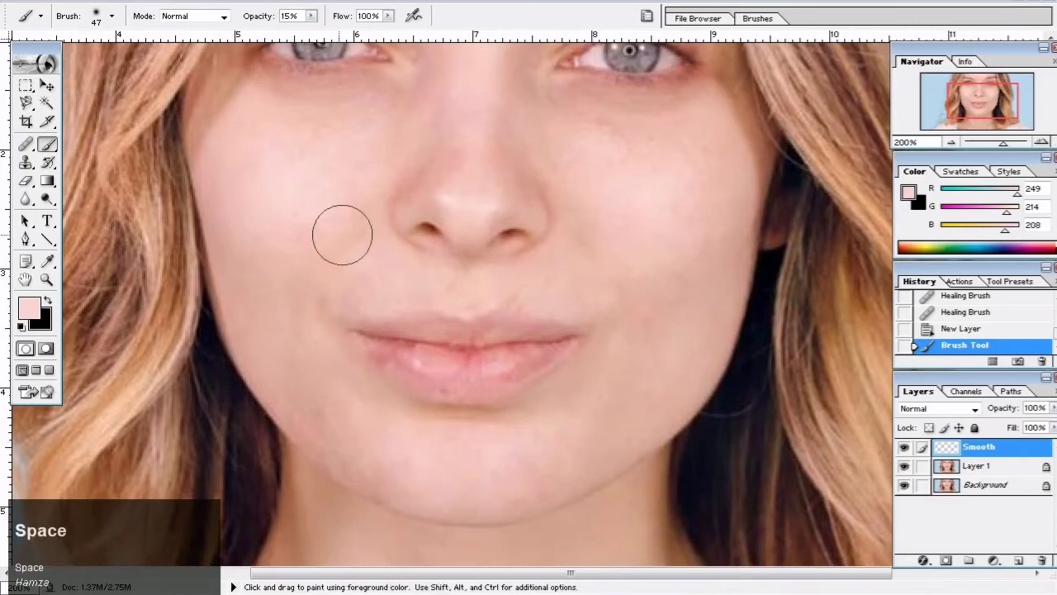
pyautogui.moveTo(385, 327); pyautogui.dragTo(436, 455)
pyautogui.moveTo(364, 177)
pyautogui.mouseDown()
pyautogui.moveTo(348, 211)
pyautogui.moveTo(388, 252)
pyautogui.moveTo(339, 229)
pyautogui.mouseUp()
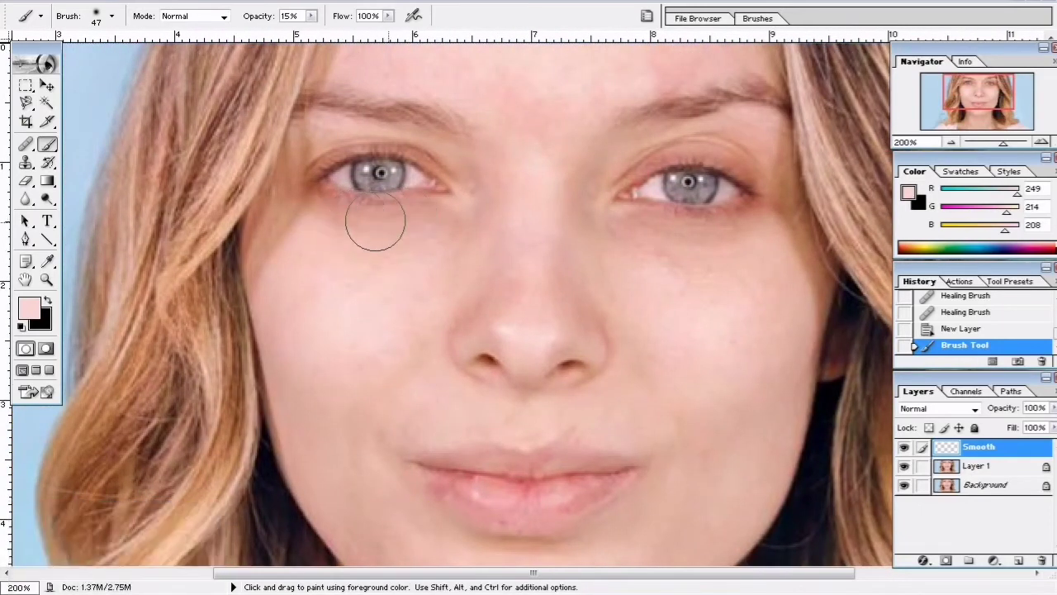
pyautogui.press('space')
pyautogui.moveTo(438, 243); pyautogui.dragTo(460, 285)
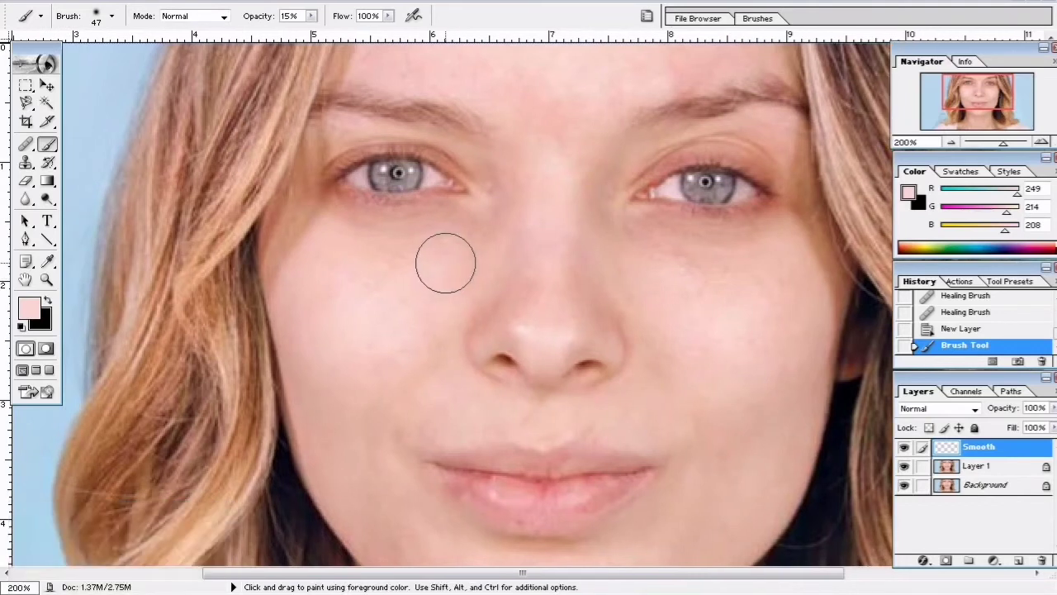
pyautogui.keyDown('alt'); pyautogui.click(446, 264); pyautogui.keyUp('alt')
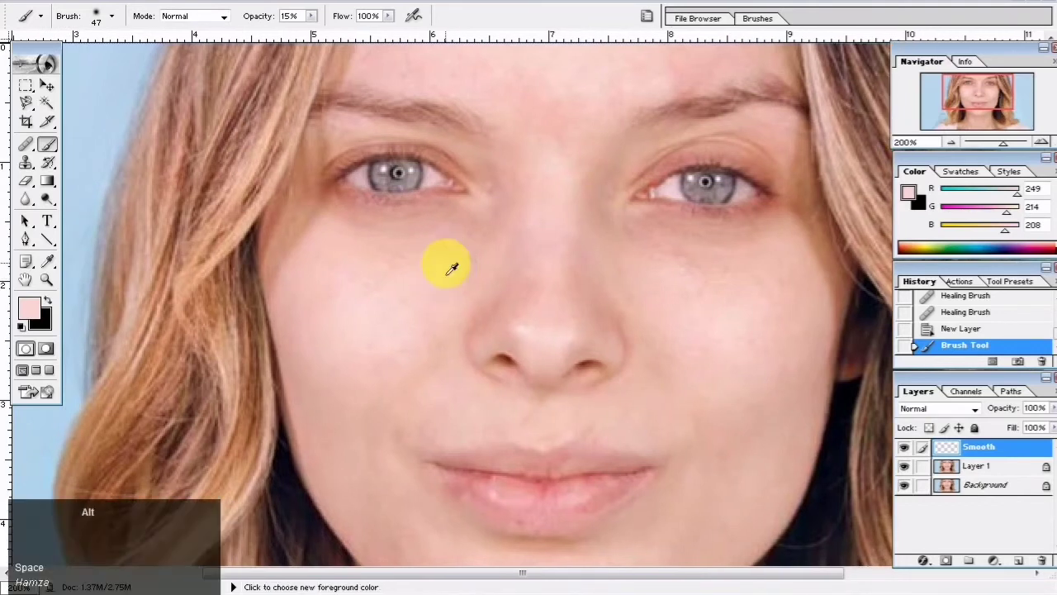
pyautogui.moveTo(452, 268); pyautogui.dragTo(425, 271)
pyautogui.keyDown('alt'); pyautogui.click(415, 267); pyautogui.keyUp('alt')
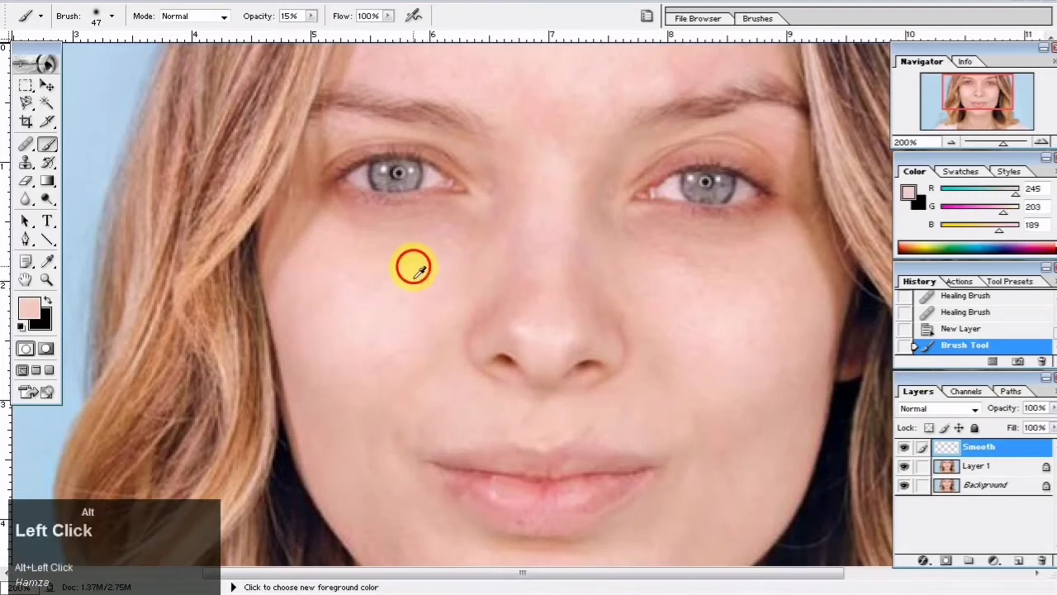
# Try sampling foreground colours from the left-hand eye, the lips, both cheeks and the nose bridge.
pyautogui.keyDown('alt'); pyautogui.click(419, 172); pyautogui.keyUp('alt')
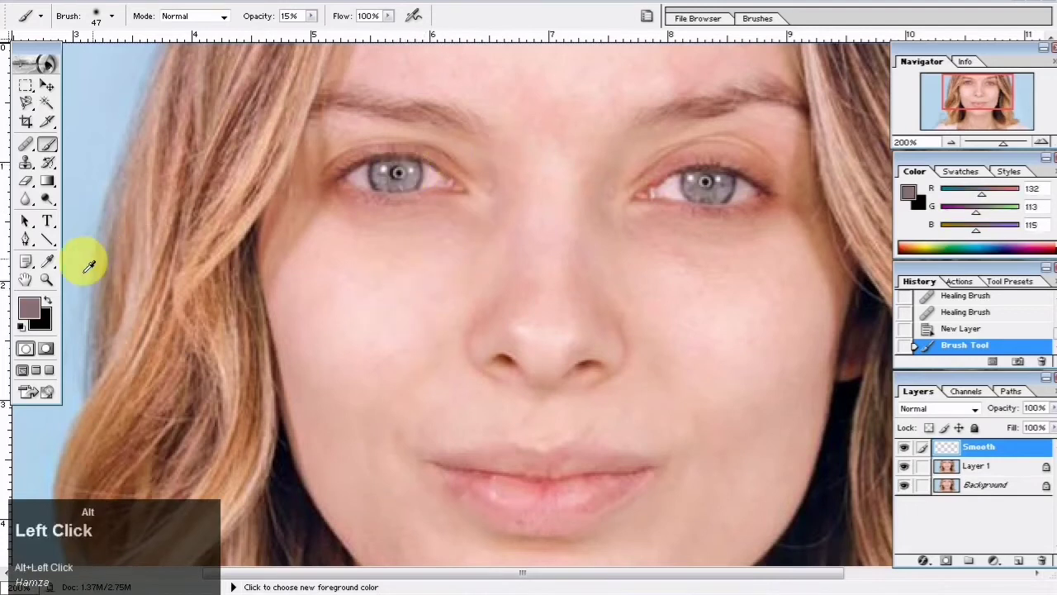
pyautogui.keyDown('alt'); pyautogui.click(302, 264); pyautogui.keyUp('alt')
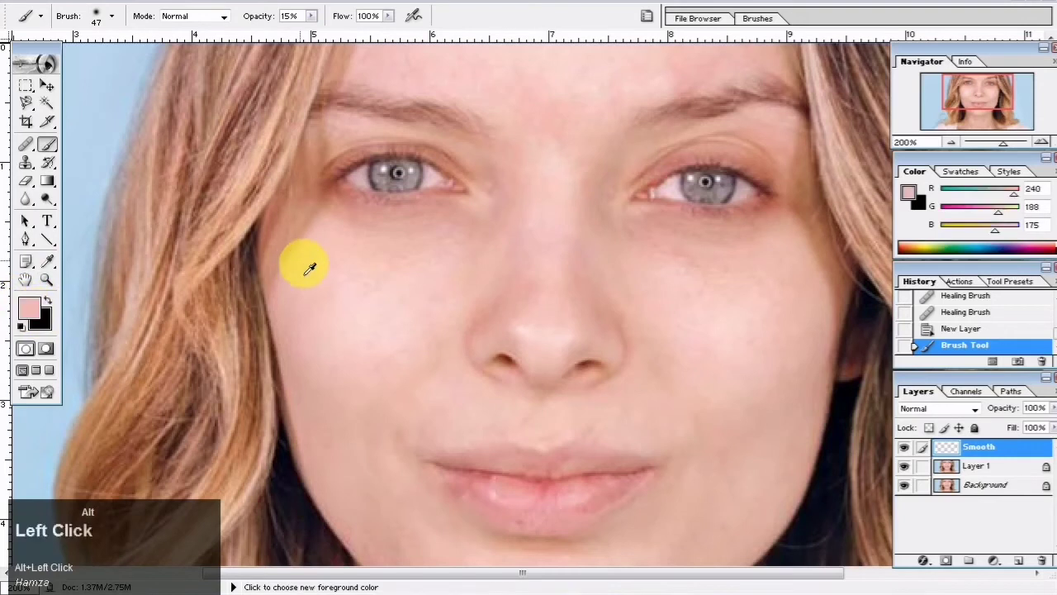
pyautogui.keyDown('alt'); pyautogui.click(510, 483); pyautogui.keyUp('alt')
pyautogui.keyDown('alt'); pyautogui.click(636, 374); pyautogui.keyUp('alt')
pyautogui.keyDown('alt'); pyautogui.click(644, 363); pyautogui.keyUp('alt')
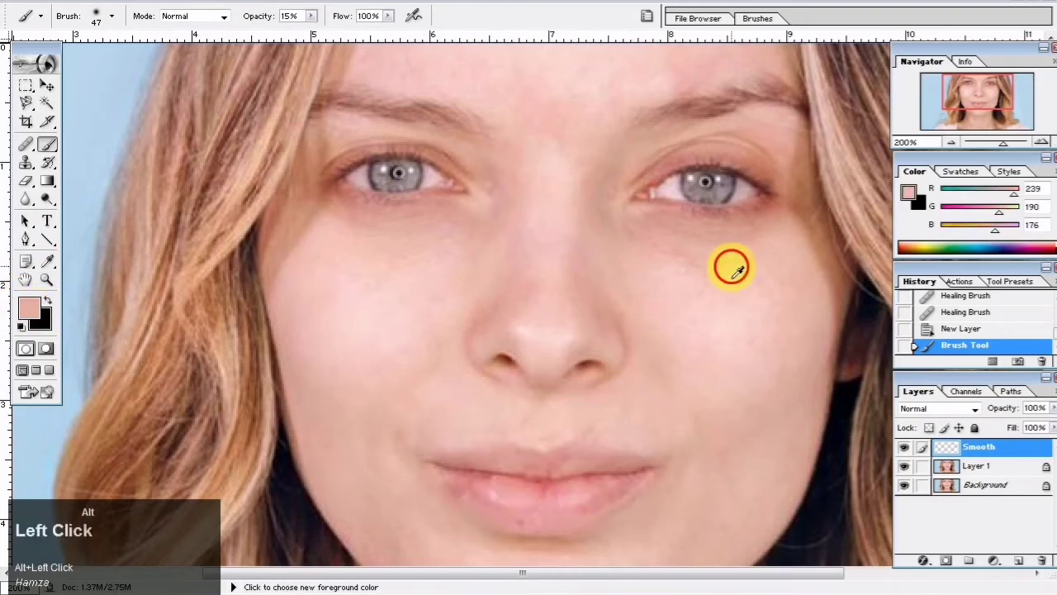
pyautogui.keyDown('alt'); pyautogui.click(598, 219); pyautogui.keyUp('alt')
pyautogui.keyDown('alt'); pyautogui.click(560, 163); pyautogui.keyUp('alt')
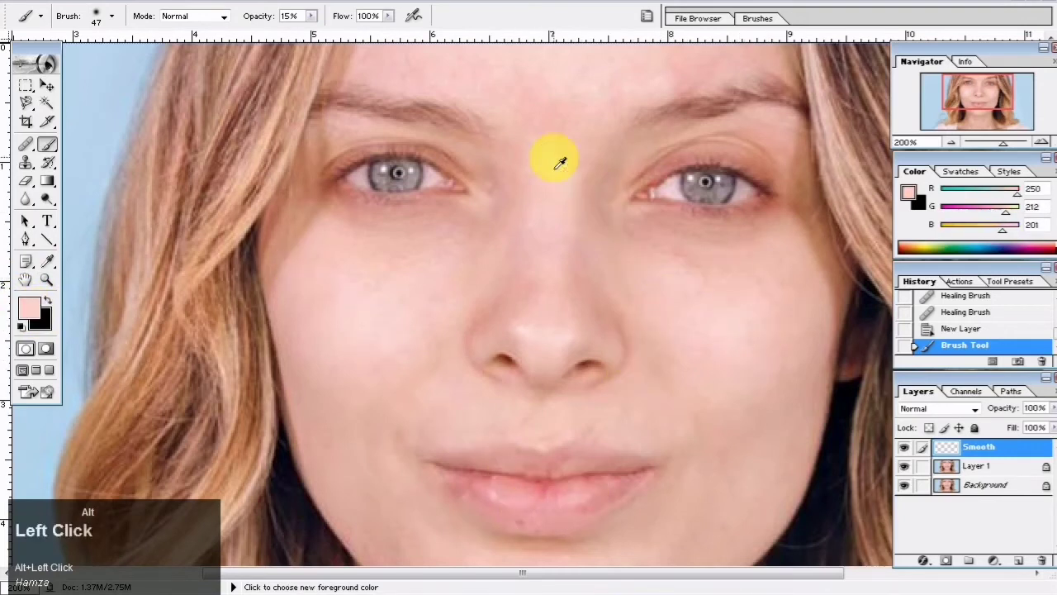
pyautogui.keyDown('alt'); pyautogui.click(549, 209); pyautogui.keyUp('alt')
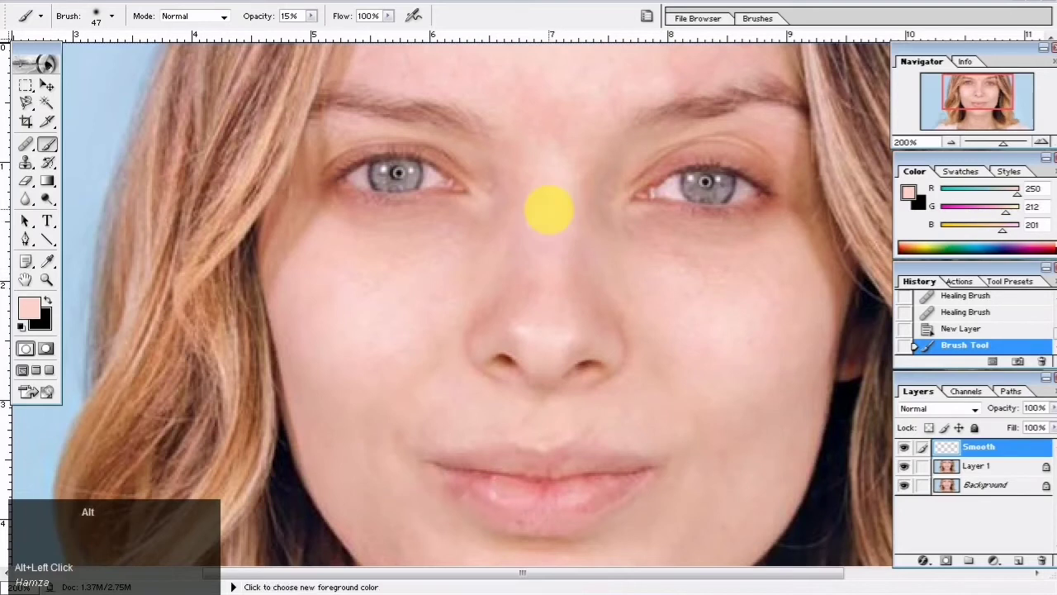
# Sample the light skin tone of the left-hand cheek and brush it over the cheek below the eye on the Smooth layer.
pyautogui.keyDown('alt'); pyautogui.click(330, 295); pyautogui.keyUp('alt')
pyautogui.keyDown('alt'); pyautogui.click(431, 267); pyautogui.keyUp('alt')
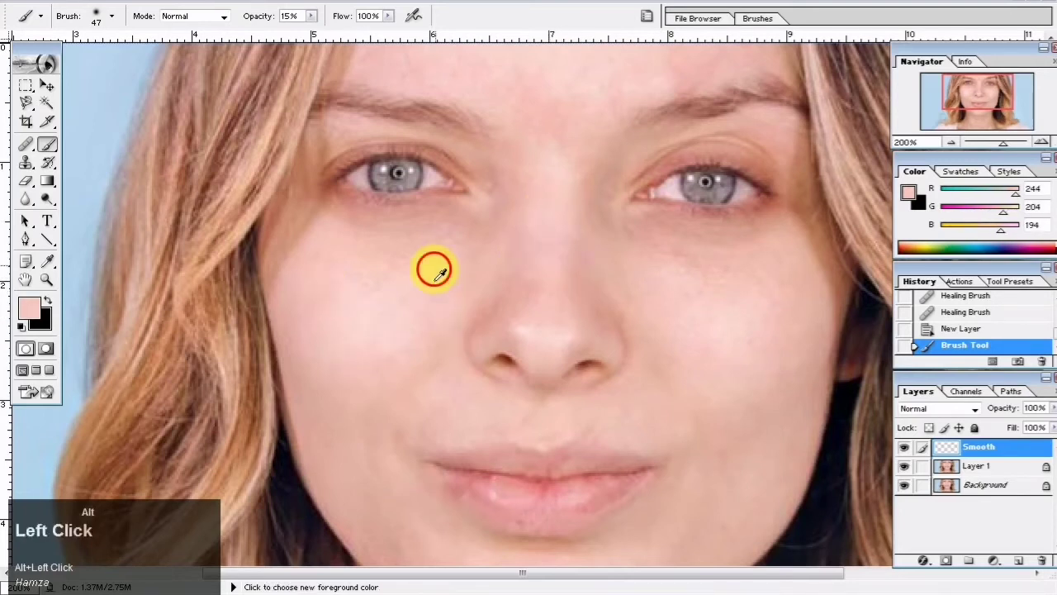
pyautogui.keyDown('alt'); pyautogui.click(392, 311); pyautogui.keyUp('alt')
pyautogui.keyDown('alt'); pyautogui.click(404, 305); pyautogui.keyUp('alt')
pyautogui.keyDown('alt'); pyautogui.click(362, 306); pyautogui.keyUp('alt')
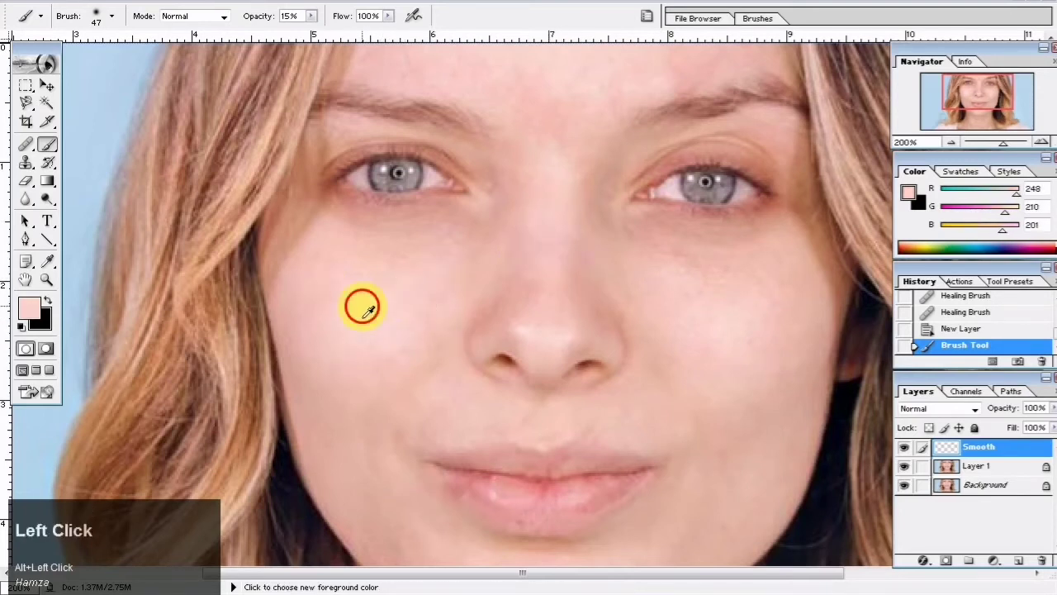
pyautogui.moveTo(409, 274)
pyautogui.mouseDown()
pyautogui.moveTo(467, 247)
pyautogui.moveTo(298, 265)
pyautogui.moveTo(326, 313)
pyautogui.moveTo(403, 272)
pyautogui.moveTo(384, 339)
pyautogui.moveTo(406, 321)
pyautogui.moveTo(397, 348)
pyautogui.moveTo(378, 356)
pyautogui.moveTo(351, 409)
pyautogui.moveTo(380, 437)
pyautogui.moveTo(382, 307)
pyautogui.mouseUp()
# Sample skin tones from the lower left-hand cheek and chin, and brush over the left side of the chin on the Smooth layer.
pyautogui.keyDown('alt'); pyautogui.click(363, 429); pyautogui.keyUp('alt')
pyautogui.press('space')
pyautogui.keyDown('alt'); pyautogui.click(437, 525); pyautogui.keyUp('alt')
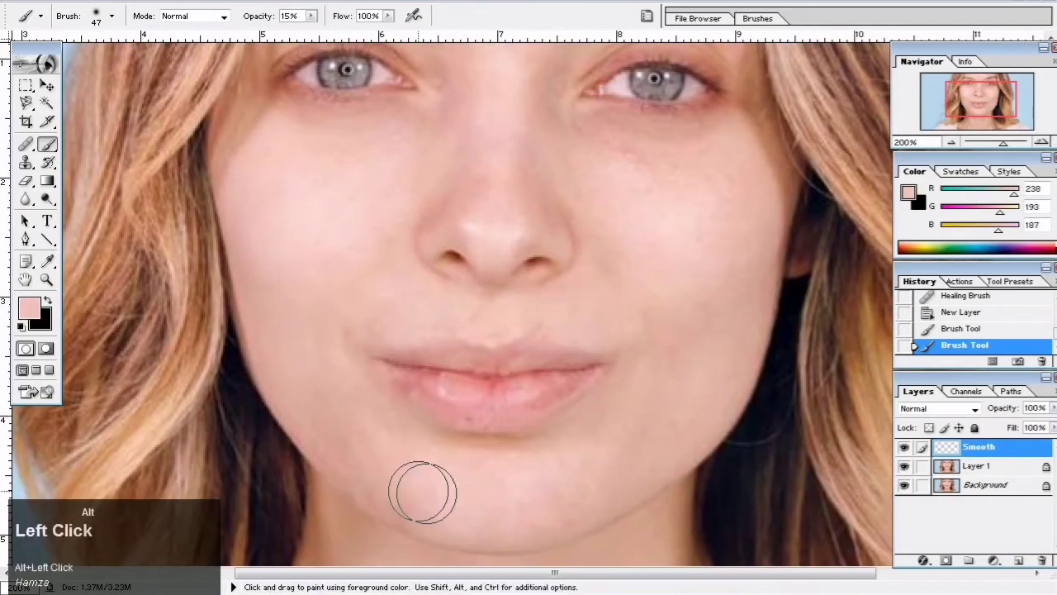
pyautogui.moveTo(422, 490)
pyautogui.mouseDown()
pyautogui.moveTo(379, 477)
pyautogui.moveTo(365, 434)
pyautogui.moveTo(370, 448)
pyautogui.moveTo(350, 417)
pyautogui.moveTo(354, 436)
pyautogui.moveTo(324, 407)
pyautogui.moveTo(336, 433)
pyautogui.moveTo(325, 432)
pyautogui.moveTo(358, 449)
pyautogui.moveTo(420, 456)
pyautogui.moveTo(405, 491)
pyautogui.mouseUp()
pyautogui.press('space')
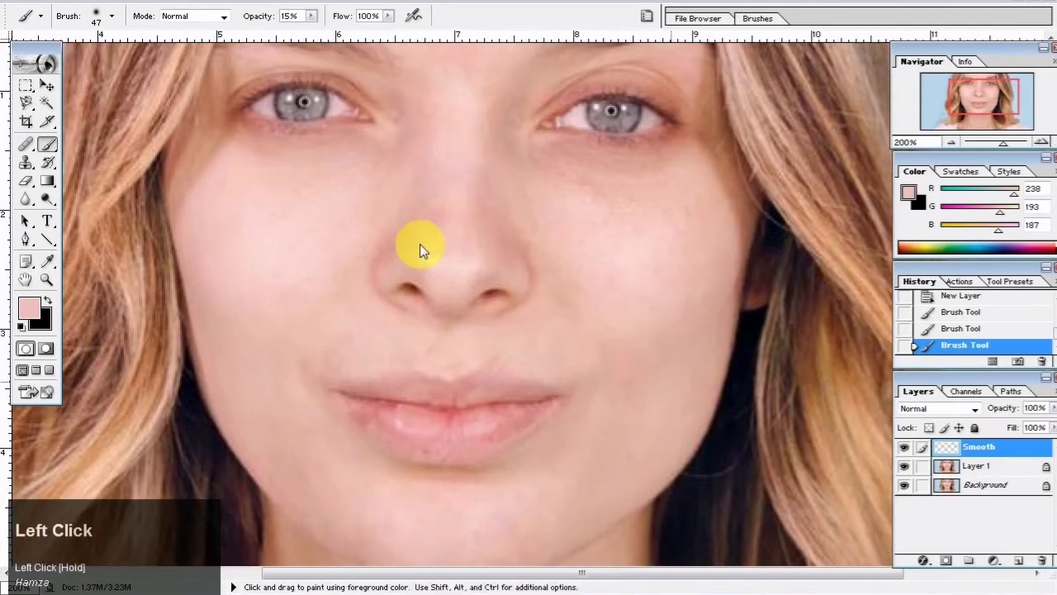
# Raise the brush opacity to 23%.
pyautogui.click(311, 23)
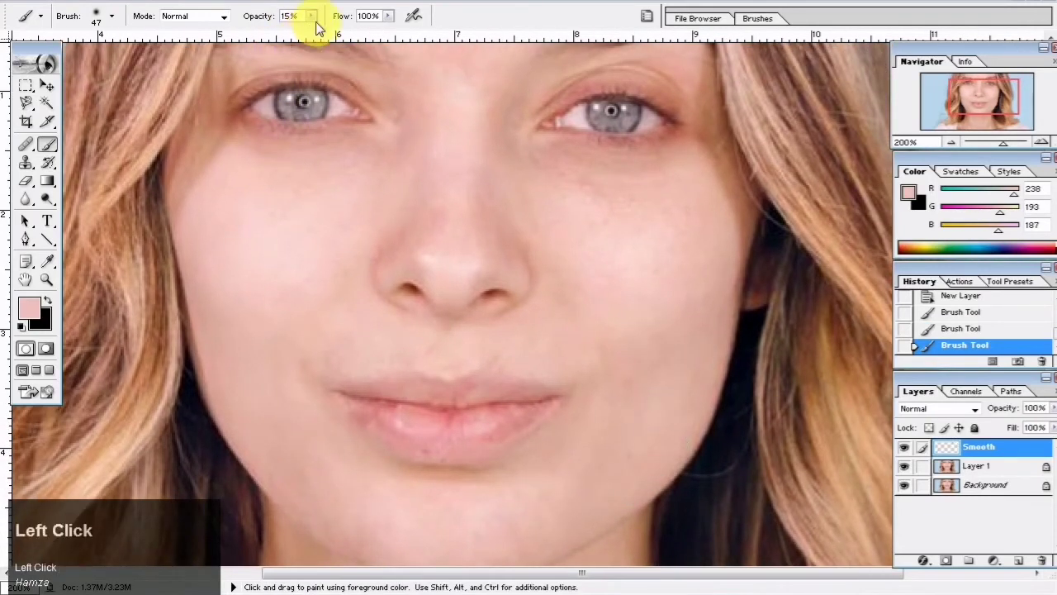
pyautogui.click(311, 16)
pyautogui.moveTo(315, 33); pyautogui.dragTo(318, 32)
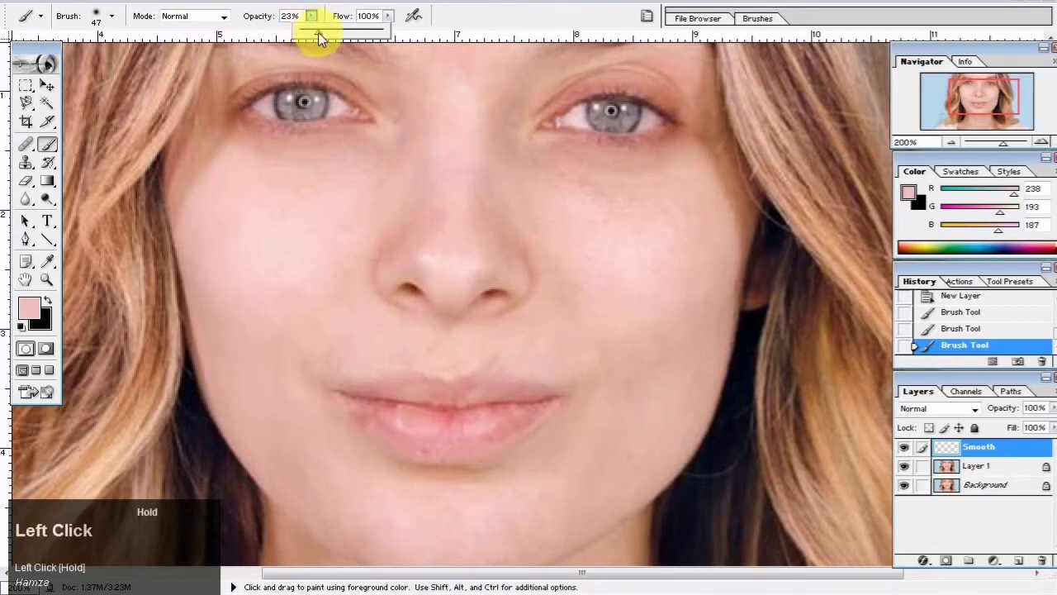
# Try brushing a sampled skin tone over the right-hand cheek, and undo the stroke.
pyautogui.keyDown('alt'); pyautogui.click(637, 316); pyautogui.keyUp('alt')
pyautogui.moveTo(592, 239)
pyautogui.mouseDown()
pyautogui.moveTo(630, 228)
pyautogui.moveTo(777, 237)
pyautogui.moveTo(674, 298)
pyautogui.mouseUp()
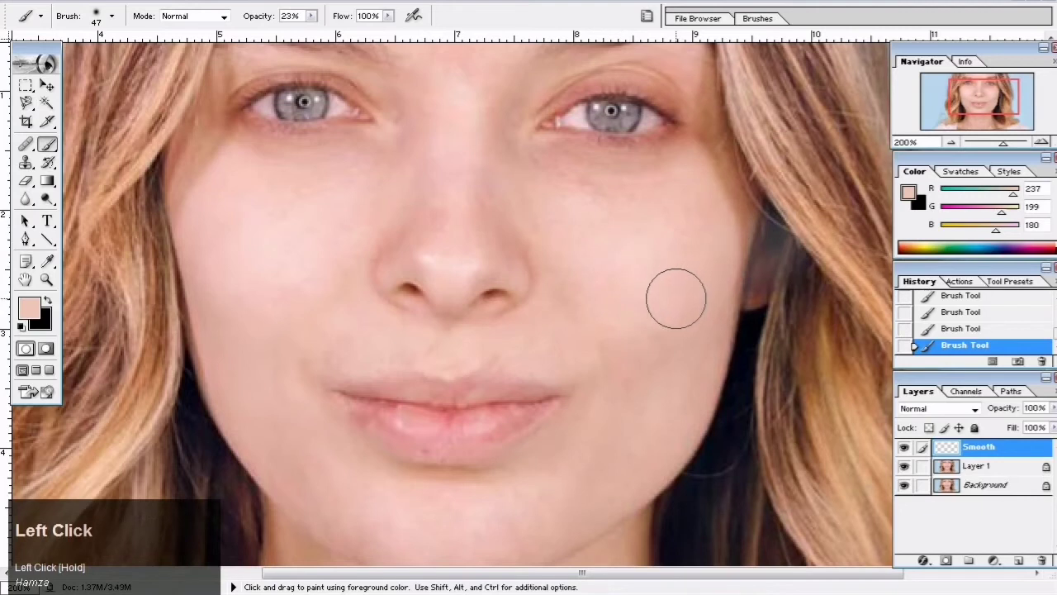
pyautogui.hotkey('ctrl', 'z')
# Sample a slightly darker tone from the right-hand cheek and brush it over the cheek from beside the nose towards the mouth.
pyautogui.keyDown('alt'); pyautogui.click(690, 305); pyautogui.keyUp('alt')
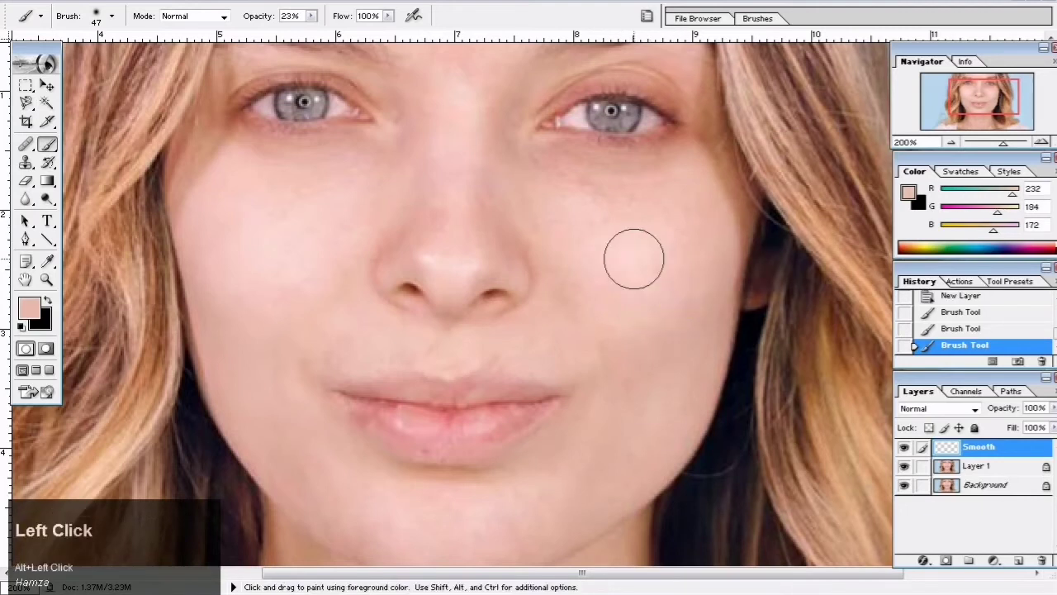
pyautogui.moveTo(632, 255)
pyautogui.mouseDown()
pyautogui.moveTo(603, 229)
pyautogui.moveTo(567, 217)
pyautogui.moveTo(562, 225)
pyautogui.moveTo(673, 223)
pyautogui.moveTo(642, 232)
pyautogui.moveTo(658, 234)
pyautogui.moveTo(652, 273)
pyautogui.mouseUp()
pyautogui.moveTo(643, 334)
pyautogui.mouseDown()
pyautogui.moveTo(713, 338)
pyautogui.moveTo(649, 356)
pyautogui.moveTo(613, 342)
pyautogui.mouseUp()
pyautogui.keyDown('alt'); pyautogui.click(639, 363); pyautogui.keyUp('alt')
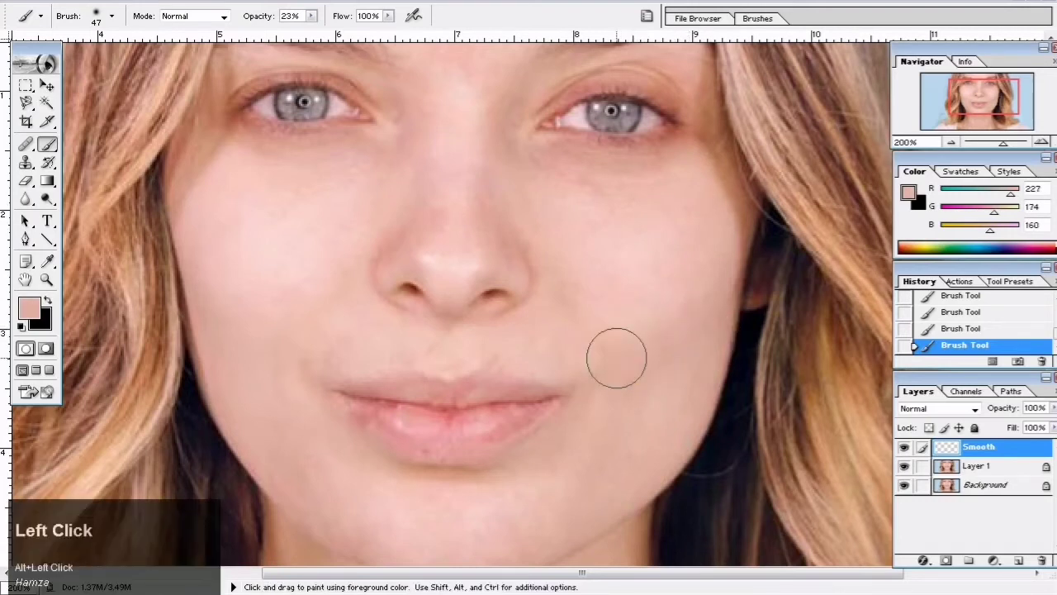
# Step back through the last brush states to compare the right-hand cheek, and return to the latest state.
pyautogui.scroll(1, 950, 331)
pyautogui.click(947, 330)
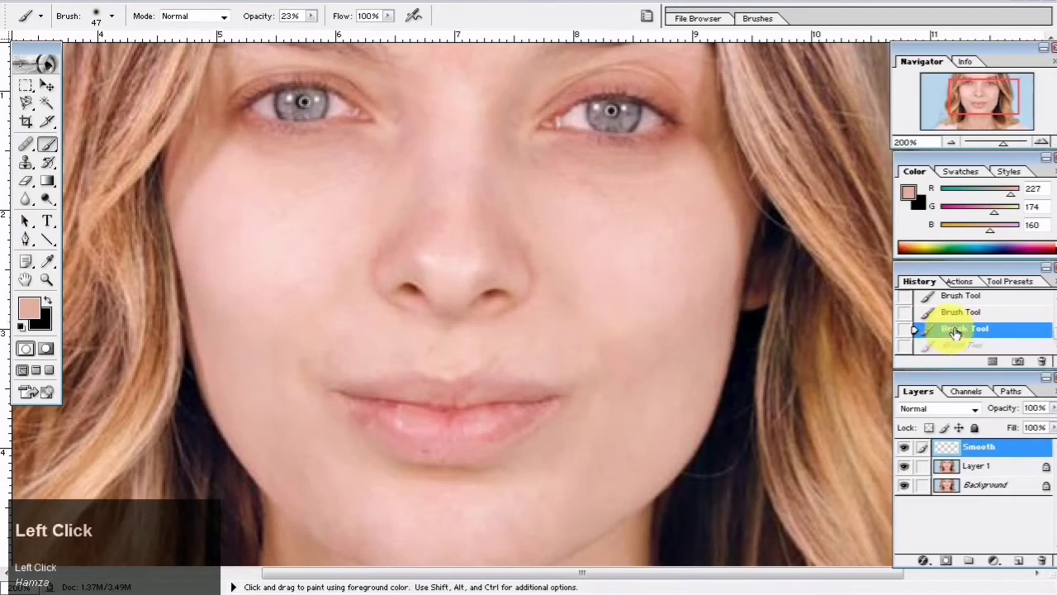
pyautogui.click(956, 315)
pyautogui.click(966, 345)
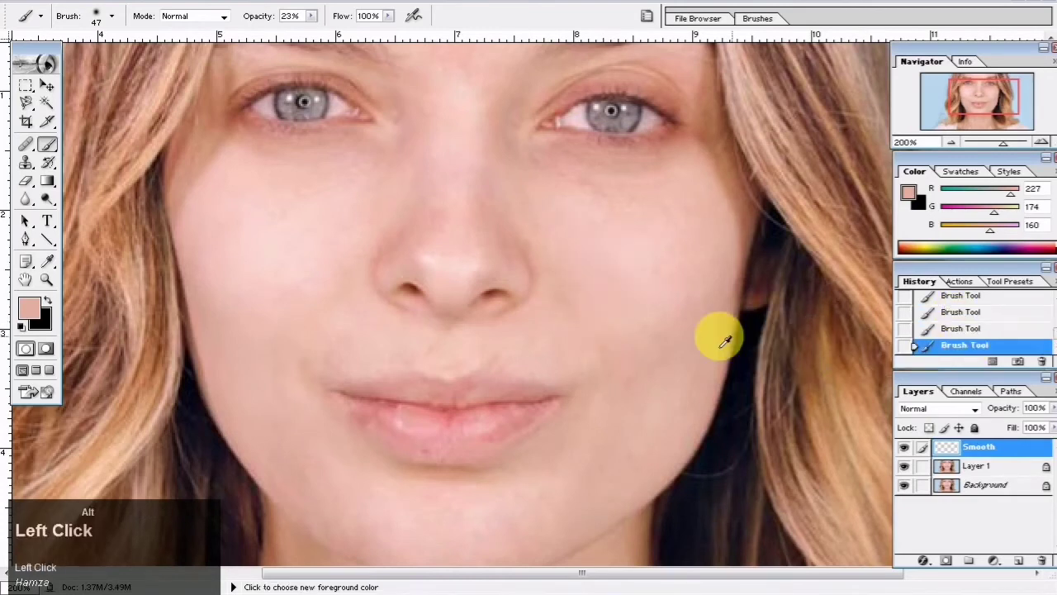
# Brush sampled cheek tones over the skin beside the right-hand mouth corner and over the nose.
pyautogui.keyDown('alt'); pyautogui.click(639, 427); pyautogui.keyUp('alt')
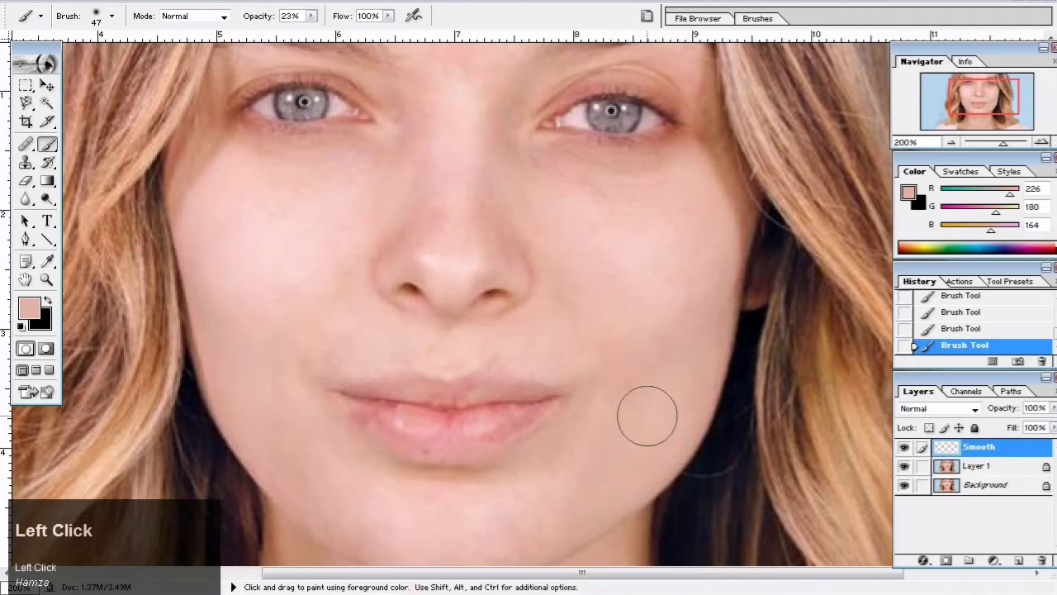
pyautogui.moveTo(558, 402); pyautogui.dragTo(584, 477)
pyautogui.keyDown('alt'); pyautogui.click(599, 263); pyautogui.keyUp('alt')
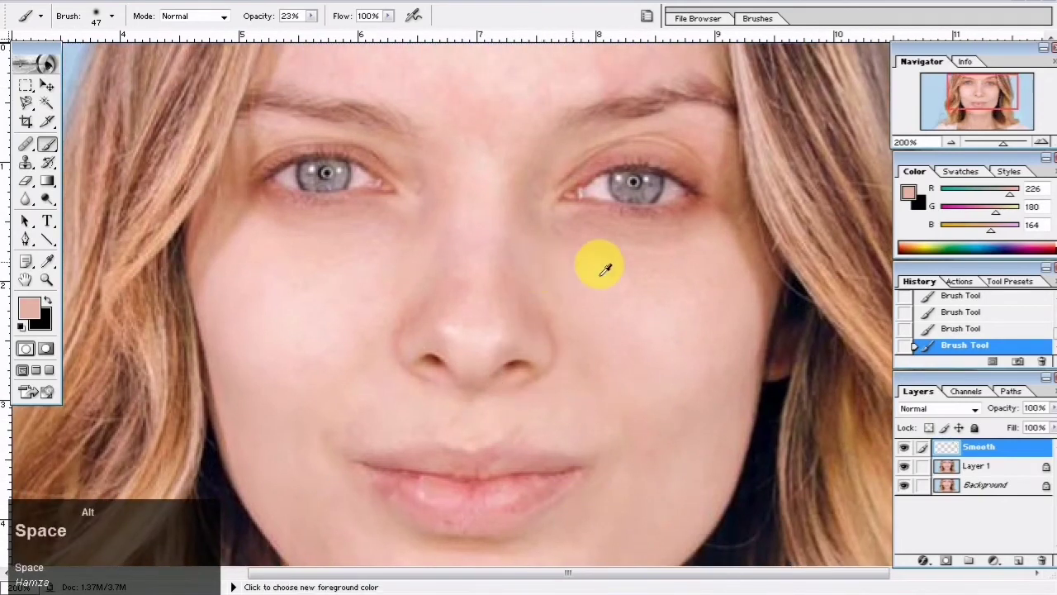
pyautogui.keyDown('alt'); pyautogui.click(678, 357); pyautogui.keyUp('alt')
pyautogui.moveTo(430, 261)
pyautogui.mouseDown()
pyautogui.moveTo(472, 245)
pyautogui.moveTo(494, 208)
pyautogui.moveTo(479, 206)
pyautogui.moveTo(455, 255)
pyautogui.moveTo(448, 311)
pyautogui.moveTo(449, 297)
pyautogui.moveTo(398, 351)
pyautogui.moveTo(431, 308)
pyautogui.moveTo(477, 293)
pyautogui.moveTo(533, 310)
pyautogui.moveTo(539, 345)
pyautogui.mouseUp()
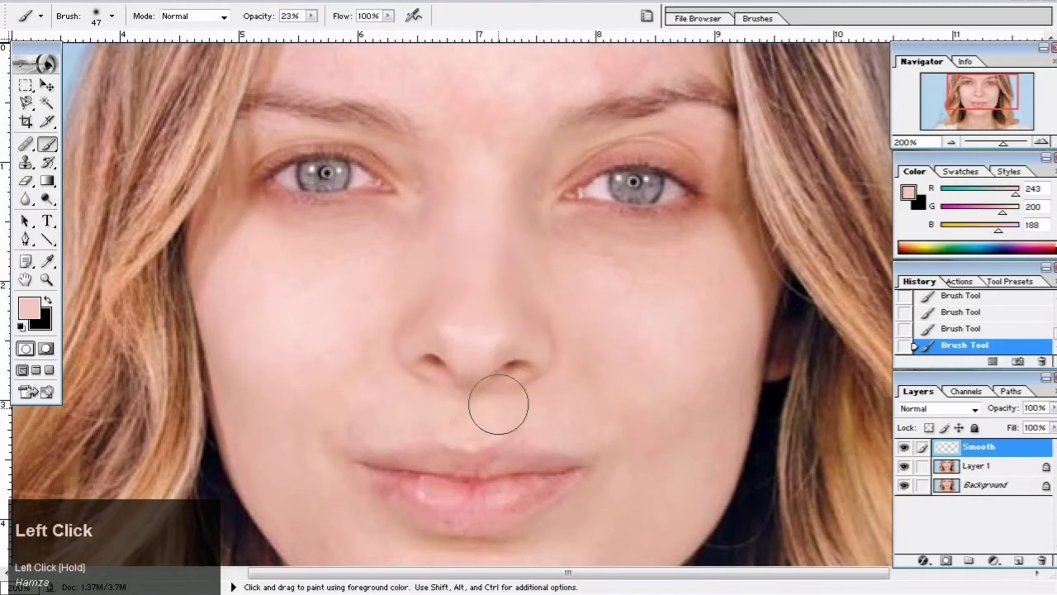
# Sample the right-hand cheek tone and brush it across the skin above the upper lip, out to both cheeks.
pyautogui.keyDown('alt'); pyautogui.click(633, 351); pyautogui.keyUp('alt')
pyautogui.moveTo(518, 409); pyautogui.dragTo(586, 417)
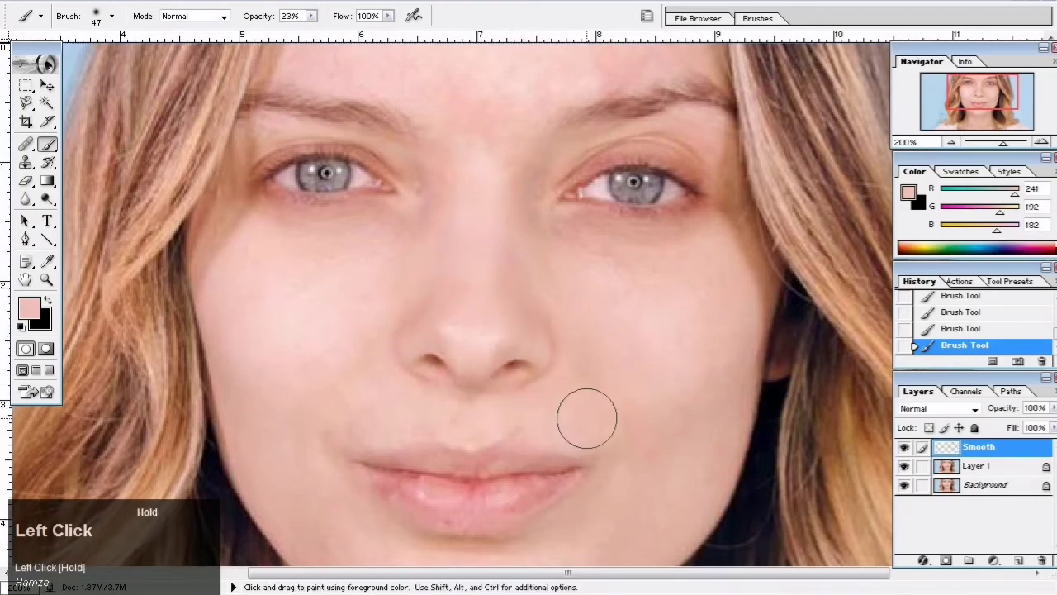
pyautogui.moveTo(491, 421); pyautogui.dragTo(284, 432)
# Sample tones from the left-hand cheek and the chin, and brush them over the chin and jaw below the lips.
pyautogui.press('space')
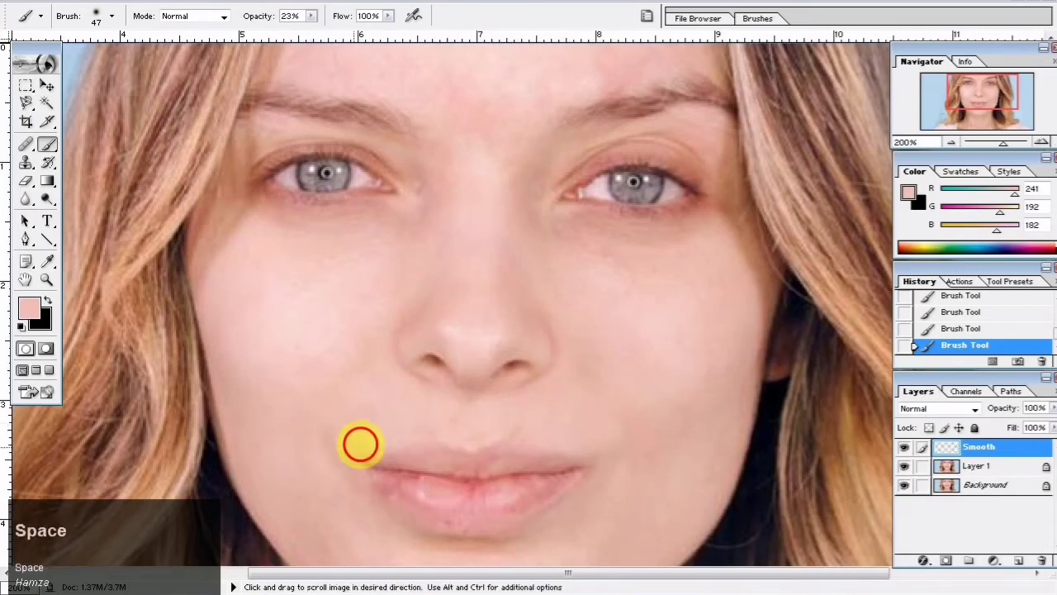
pyautogui.moveTo(358, 444); pyautogui.dragTo(386, 380)
pyautogui.keyDown('alt'); pyautogui.click(295, 351); pyautogui.keyUp('alt')
pyautogui.moveTo(345, 471)
pyautogui.mouseDown()
pyautogui.moveTo(377, 456)
pyautogui.moveTo(376, 443)
pyautogui.moveTo(417, 489)
pyautogui.mouseUp()
pyautogui.press('space')
pyautogui.moveTo(517, 488)
pyautogui.mouseDown()
pyautogui.moveTo(472, 389)
pyautogui.moveTo(582, 358)
pyautogui.mouseUp()
pyautogui.keyDown('alt'); pyautogui.click(514, 389); pyautogui.keyUp('alt')
pyautogui.moveTo(512, 390); pyautogui.dragTo(422, 411)
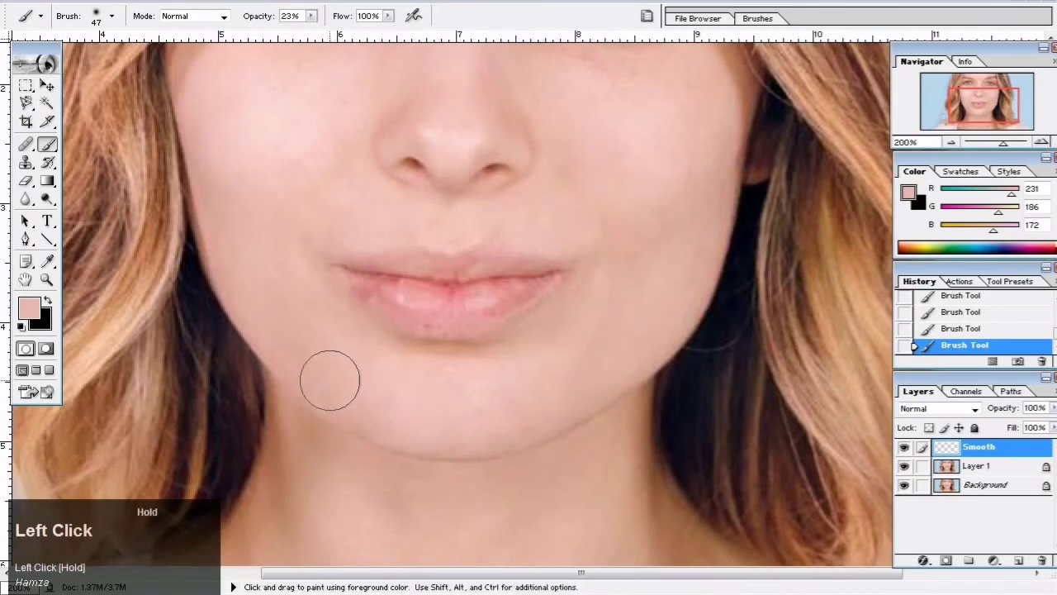
# Brush the sampled tone over the right-hand cheek, from beside the mouth up to the area below the eye.
pyautogui.press('space')
pyautogui.moveTo(488, 361)
pyautogui.mouseDown()
pyautogui.moveTo(488, 427)
pyautogui.moveTo(363, 427)
pyautogui.mouseUp()
pyautogui.press('space')
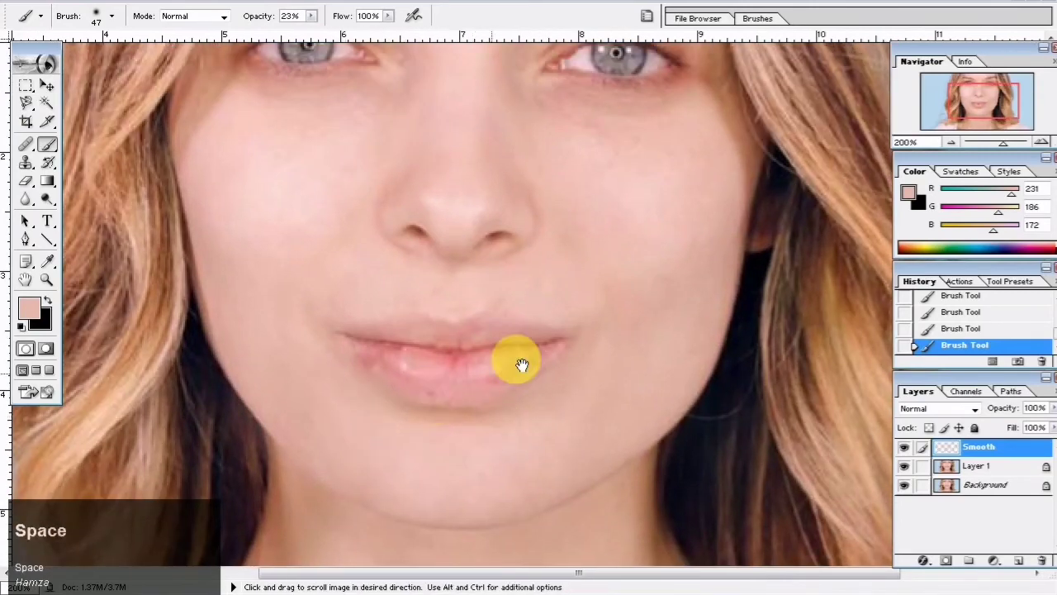
pyautogui.moveTo(522, 365); pyautogui.dragTo(500, 431)
pyautogui.moveTo(536, 405)
pyautogui.mouseDown()
pyautogui.moveTo(566, 429)
pyautogui.moveTo(509, 477)
pyautogui.mouseUp()
pyautogui.press('space')
pyautogui.moveTo(609, 278); pyautogui.dragTo(556, 345)
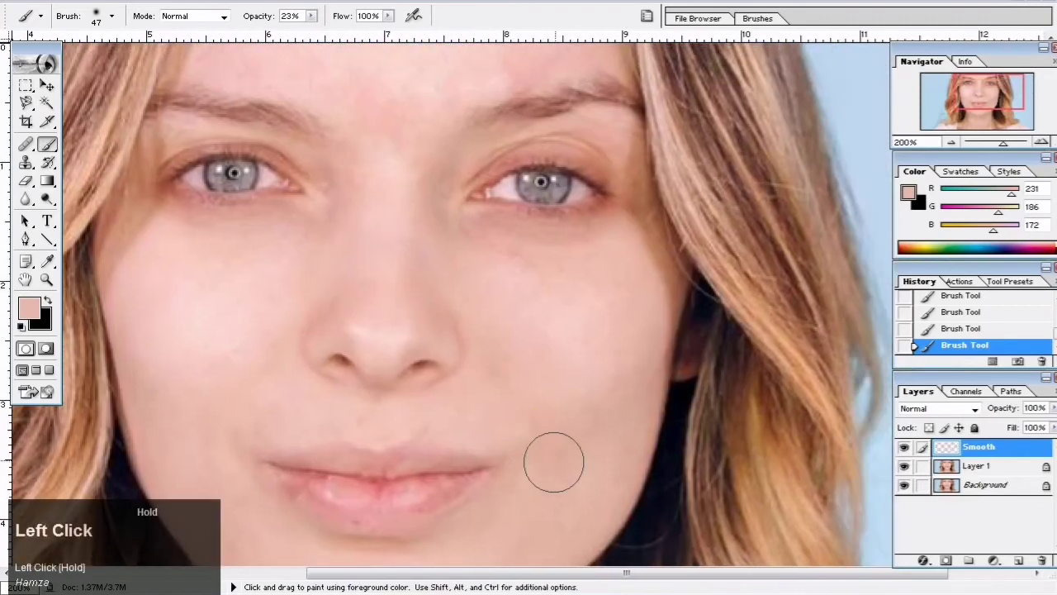
pyautogui.moveTo(553, 461)
pyautogui.mouseDown()
pyautogui.moveTo(577, 450)
pyautogui.moveTo(580, 345)
pyautogui.moveTo(603, 490)
pyautogui.moveTo(609, 357)
pyautogui.moveTo(639, 443)
pyautogui.moveTo(629, 382)
pyautogui.mouseUp()
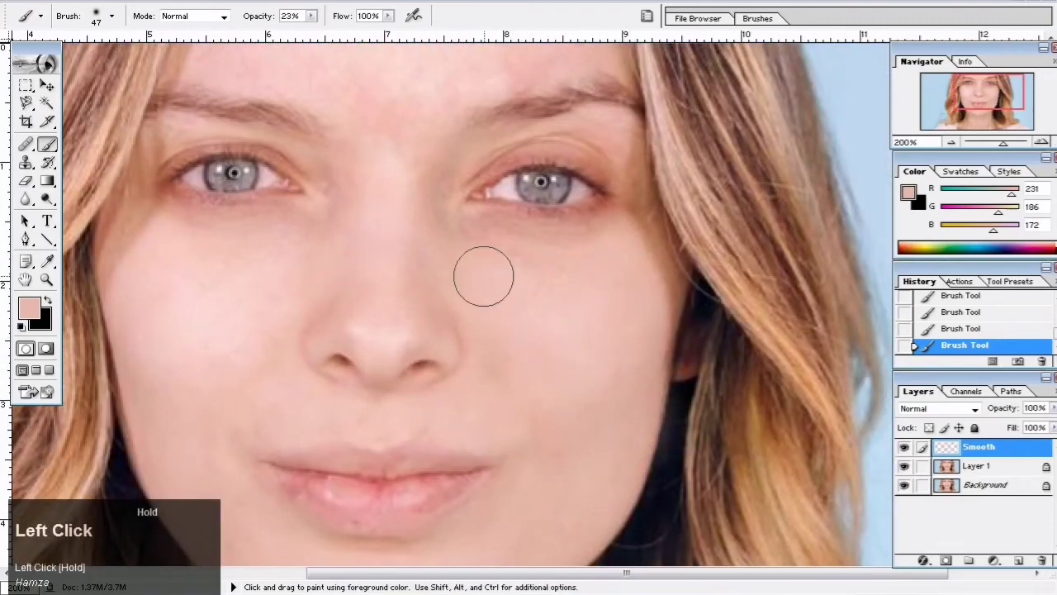
pyautogui.moveTo(483, 276); pyautogui.dragTo(531, 304)
# Sample the light tone of the left-hand cheek and brush it across the forehead and between the eyebrows.
pyautogui.press('space')
pyautogui.moveTo(449, 361)
pyautogui.mouseDown()
pyautogui.moveTo(472, 502)
pyautogui.moveTo(302, 231)
pyautogui.moveTo(383, 192)
pyautogui.moveTo(398, 82)
pyautogui.moveTo(366, 110)
pyautogui.moveTo(356, 73)
pyautogui.mouseUp()
pyautogui.press('alt')
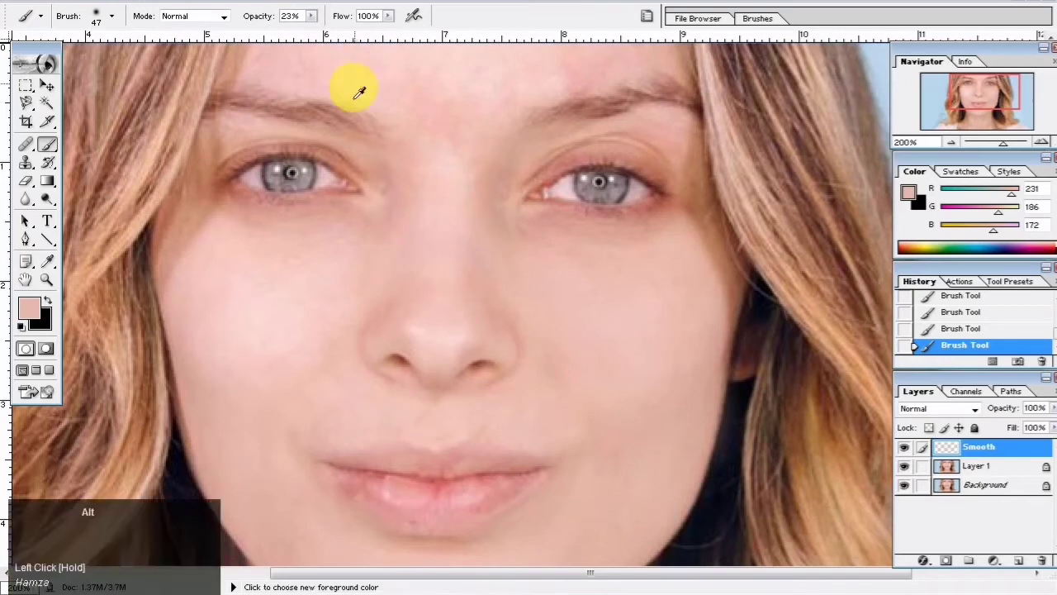
pyautogui.keyDown('alt'); pyautogui.click(247, 351); pyautogui.keyUp('alt')
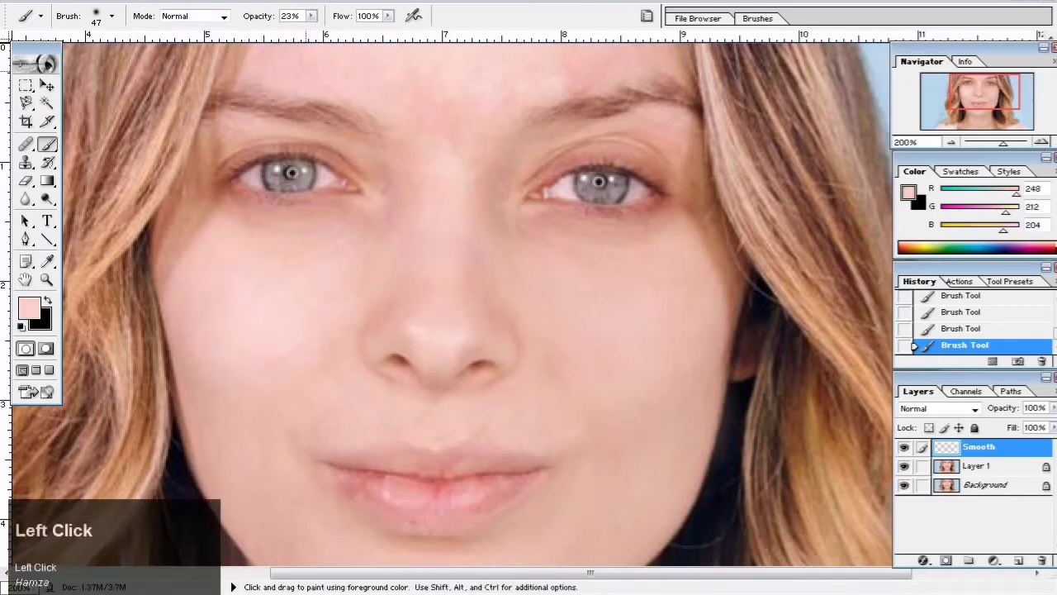
pyautogui.moveTo(284, 67)
pyautogui.mouseDown()
pyautogui.moveTo(517, 75)
pyautogui.moveTo(501, 93)
pyautogui.moveTo(591, 65)
pyautogui.moveTo(510, 67)
pyautogui.moveTo(403, 111)
pyautogui.moveTo(432, 148)
pyautogui.moveTo(465, 135)
pyautogui.mouseUp()
# Sample the upper right-hand cheek tone and brush it over the shadow under the right-hand eye.
pyautogui.keyDown('alt'); pyautogui.click(546, 335); pyautogui.keyUp('alt')
pyautogui.keyDown('alt'); pyautogui.click(587, 273); pyautogui.keyUp('alt')
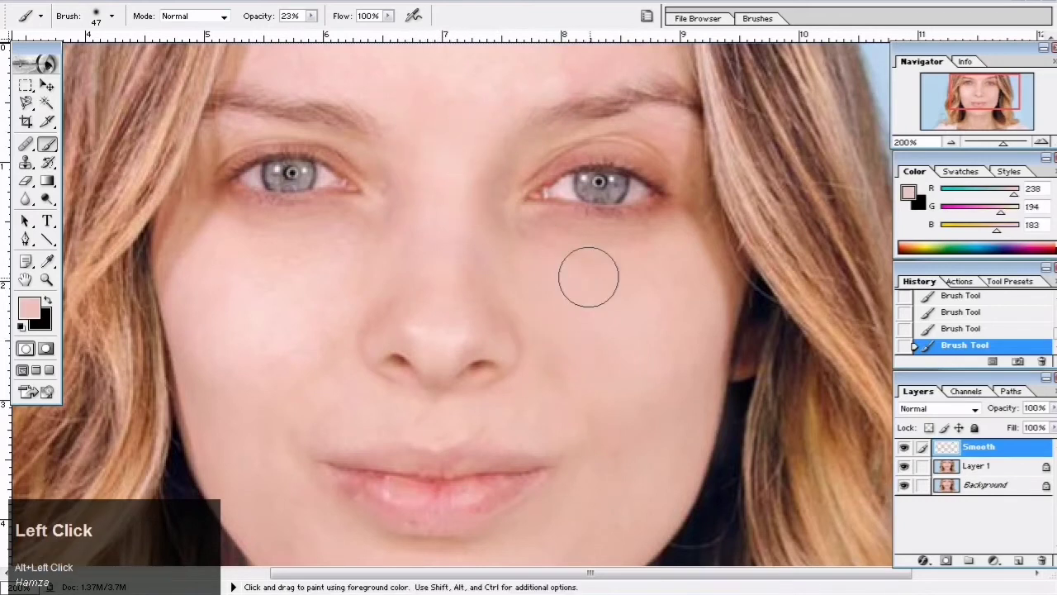
pyautogui.moveTo(548, 241); pyautogui.dragTo(642, 239)
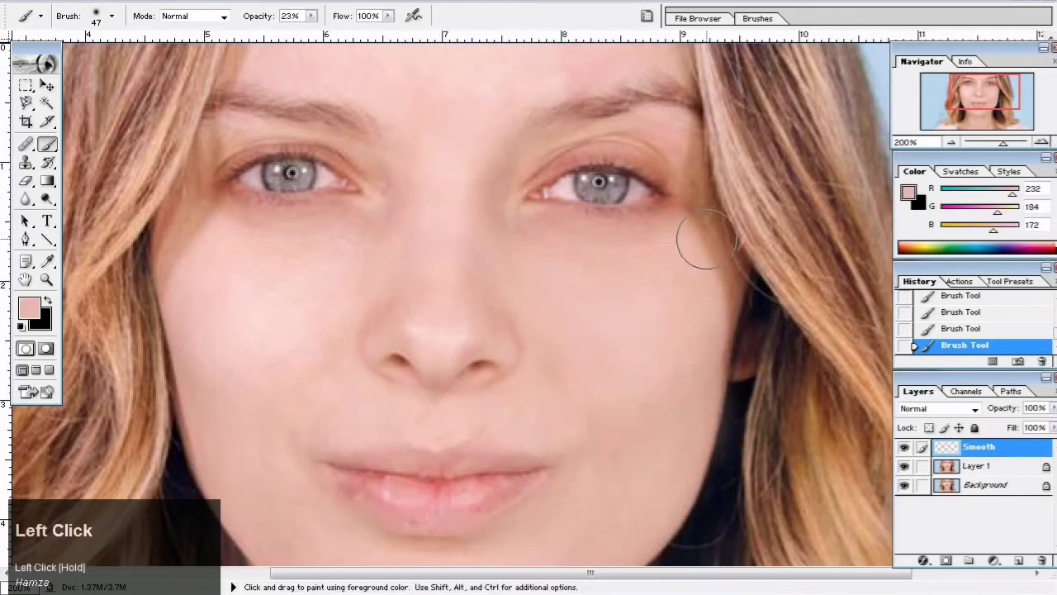
# Reduce the brush to 30 px and smooth the skin around both eyes and along the side of the nose.
pyautogui.press('[')
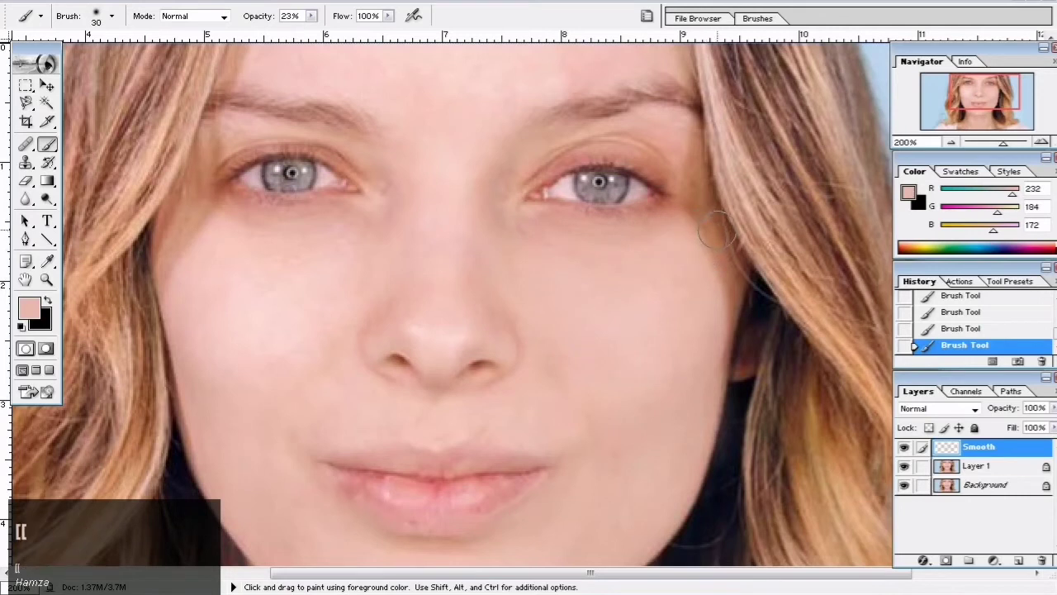
pyautogui.moveTo(716, 234); pyautogui.dragTo(684, 224)
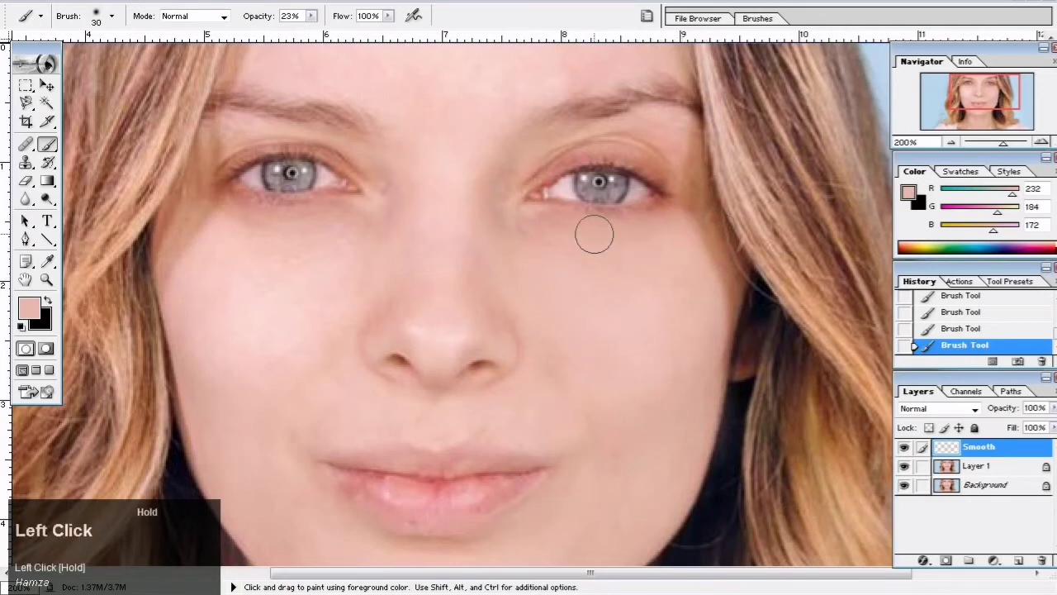
pyautogui.moveTo(573, 146)
pyautogui.mouseDown()
pyautogui.moveTo(661, 134)
pyautogui.moveTo(695, 198)
pyautogui.mouseUp()
pyautogui.moveTo(365, 283)
pyautogui.mouseDown()
pyautogui.moveTo(323, 259)
pyautogui.moveTo(350, 234)
pyautogui.mouseUp()
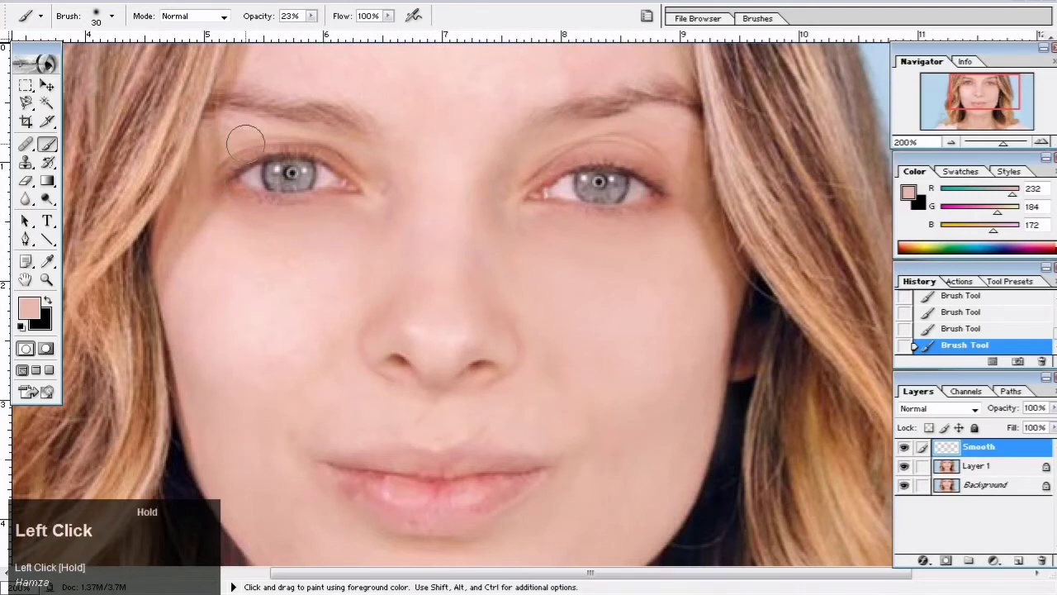
pyautogui.moveTo(382, 198); pyautogui.dragTo(409, 322)
# Brush over the forehead above both eyebrows and the area between them.
pyautogui.press('space')
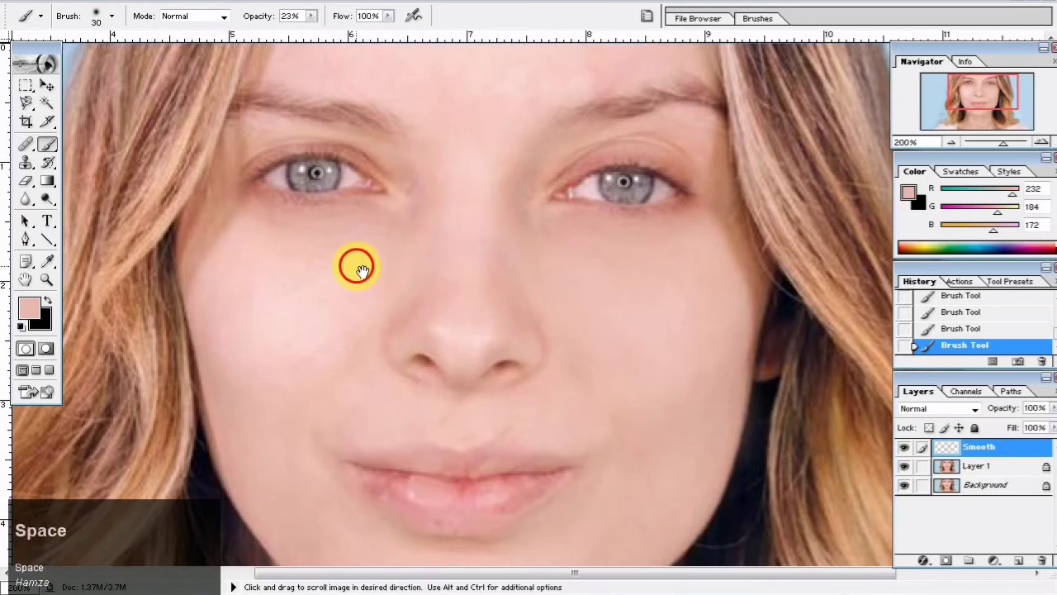
pyautogui.moveTo(355, 265); pyautogui.dragTo(483, 136)
pyautogui.moveTo(478, 63); pyautogui.dragTo(357, 74)
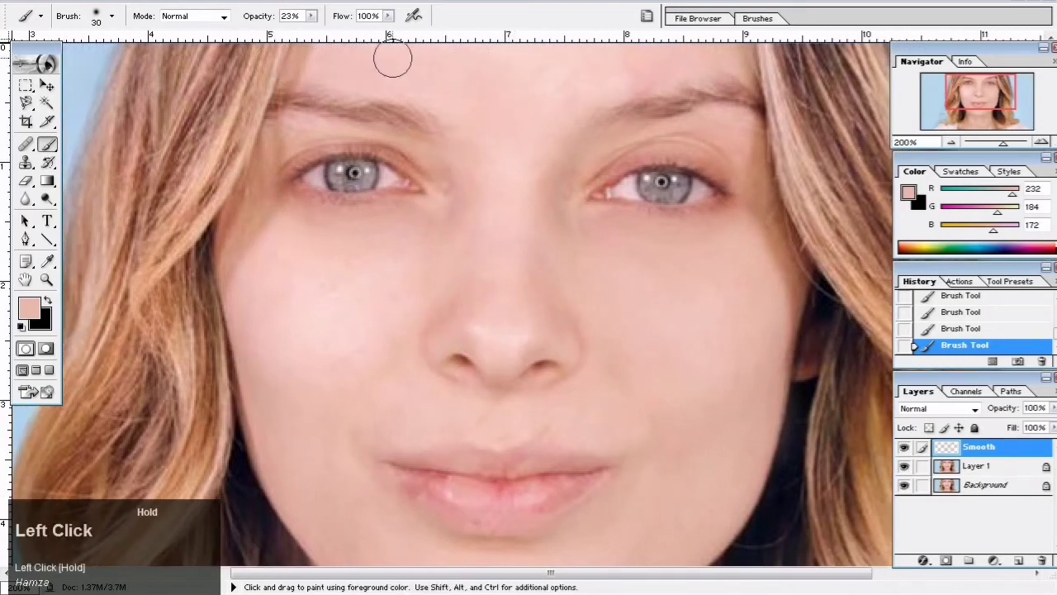
pyautogui.moveTo(707, 81); pyautogui.dragTo(645, 92)
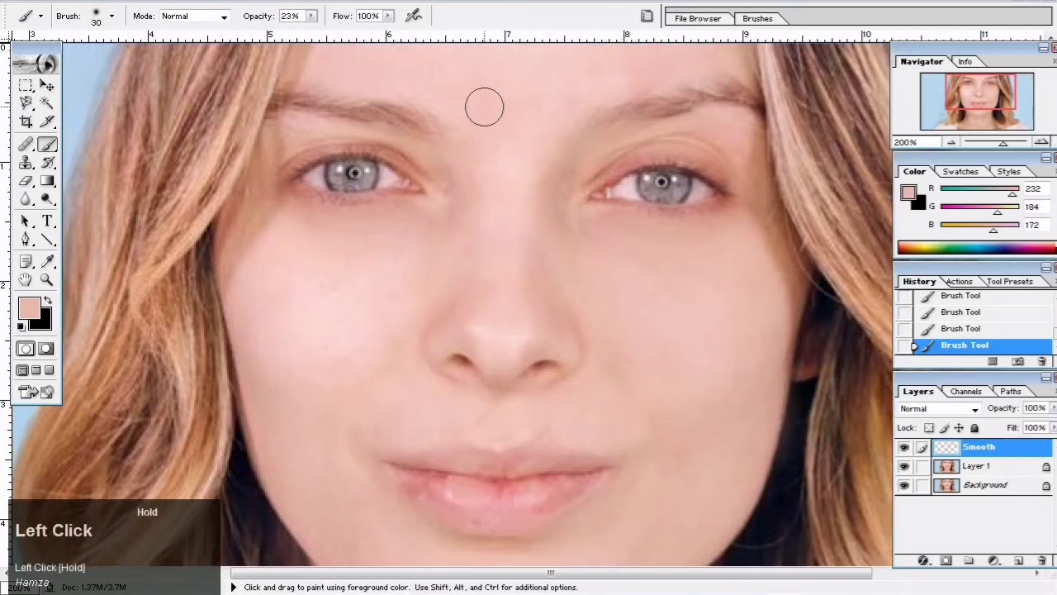
pyautogui.moveTo(439, 105); pyautogui.dragTo(366, 79)
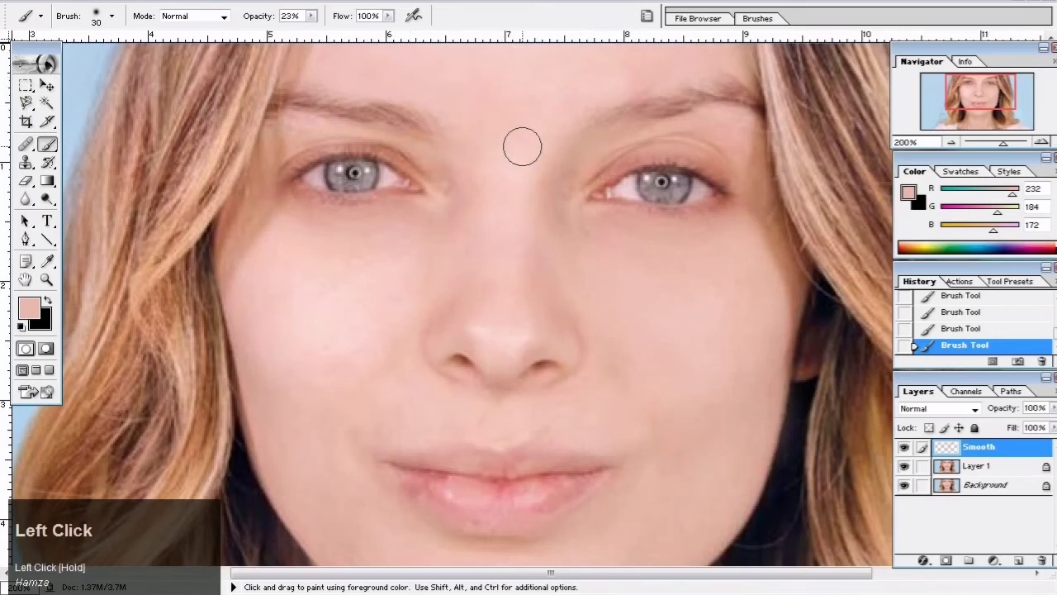
pyautogui.moveTo(523, 147); pyautogui.dragTo(586, 150)
# Dab the skin tone beside the outer corner of the right-hand eye.
pyautogui.press('space')
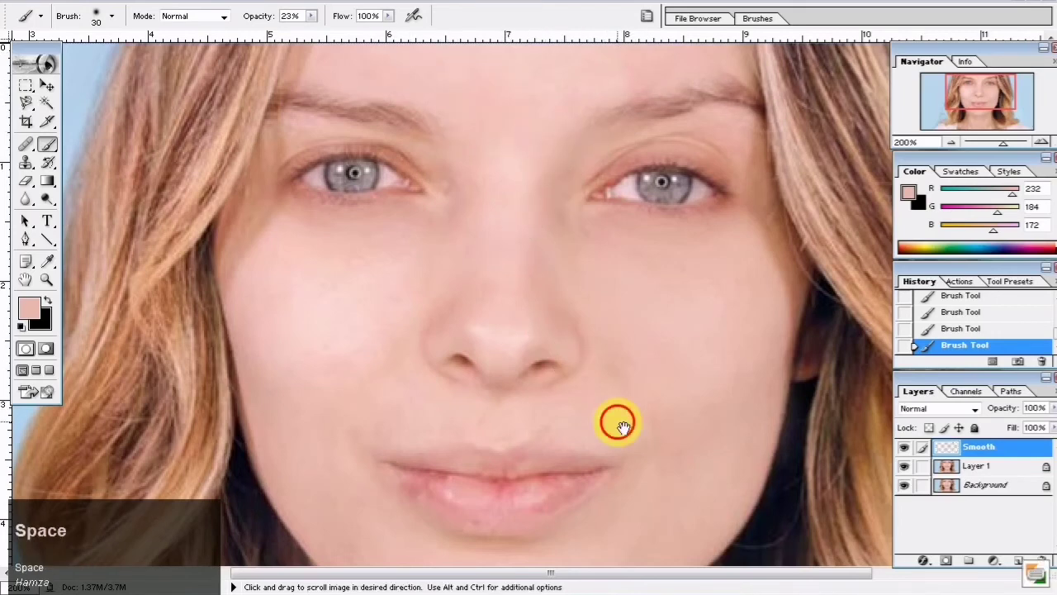
pyautogui.moveTo(619, 420); pyautogui.dragTo(474, 382)
pyautogui.click(603, 140)
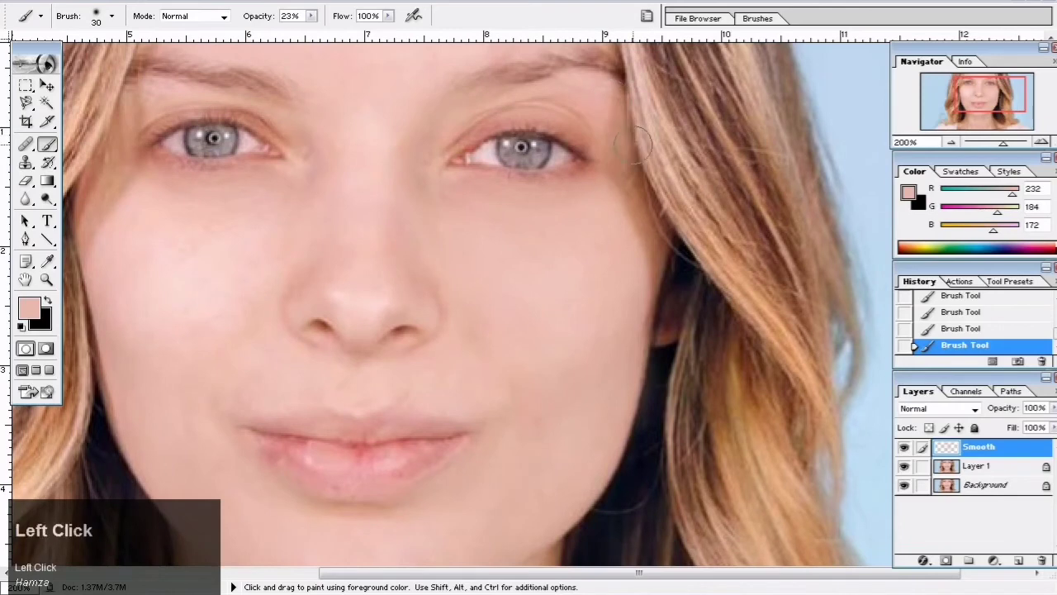
# Smooth the neck below the chin with the brush enlarged to 60 px, using sampled skin tones.
pyautogui.press('space')
pyautogui.moveTo(548, 515)
pyautogui.mouseDown()
pyautogui.moveTo(475, 496)
pyautogui.moveTo(647, 498)
pyautogui.mouseUp()
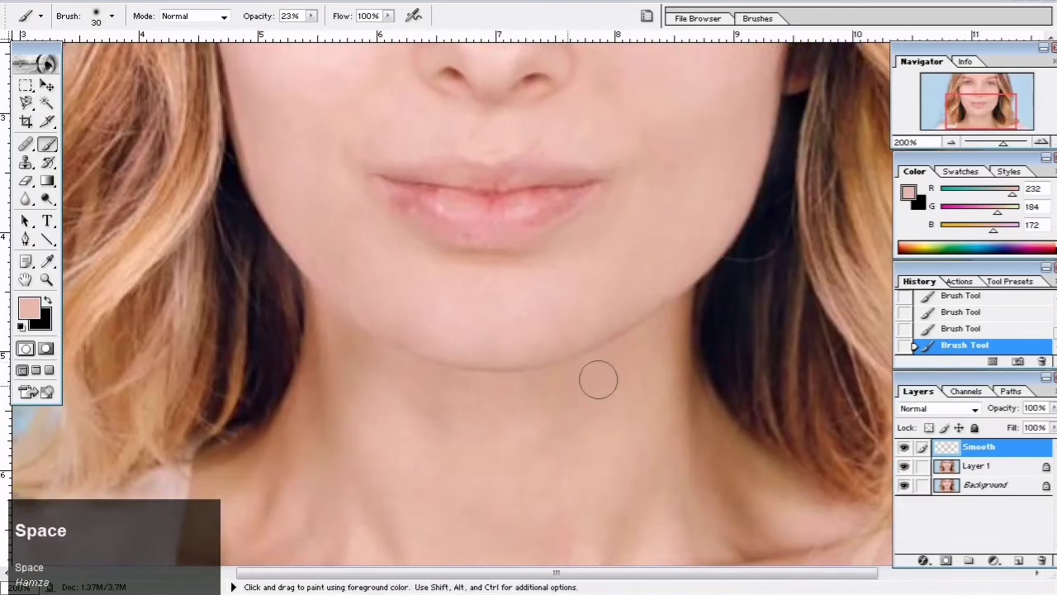
pyautogui.press(']')
pyautogui.press(']')
pyautogui.press(']')
pyautogui.press('alt')
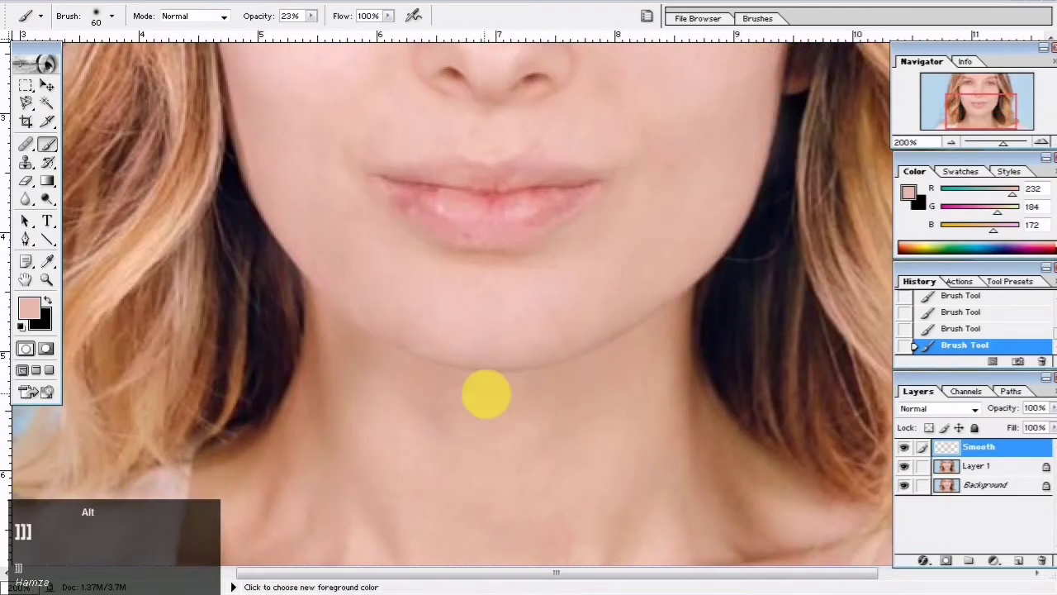
pyautogui.keyDown('alt'); pyautogui.click(698, 172); pyautogui.keyUp('alt')
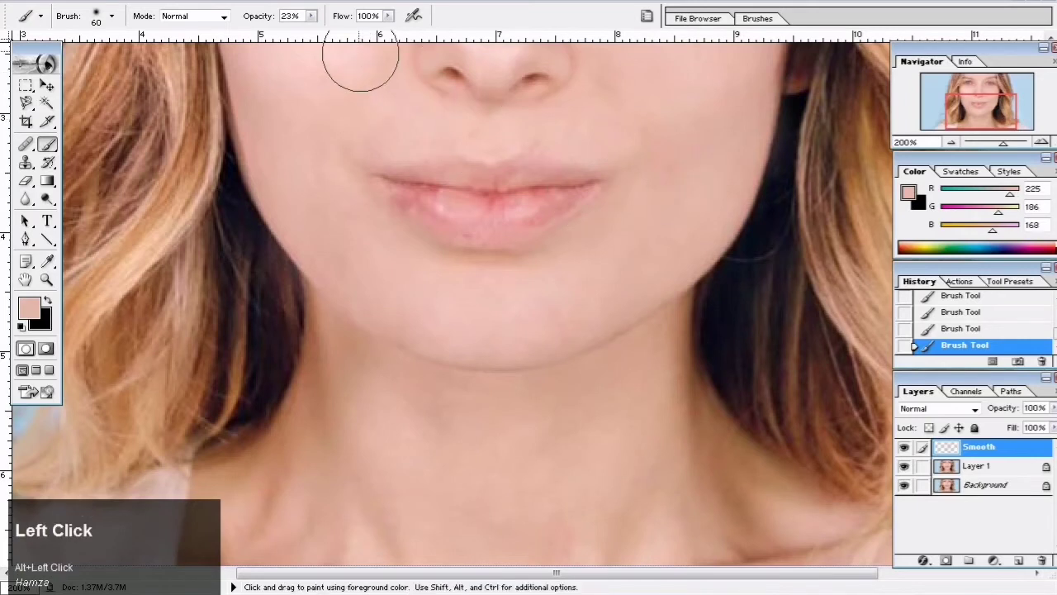
# Lower the brush opacity to 18% and smooth the neck from below the jawline down to the collarbones.
pyautogui.click(312, 17)
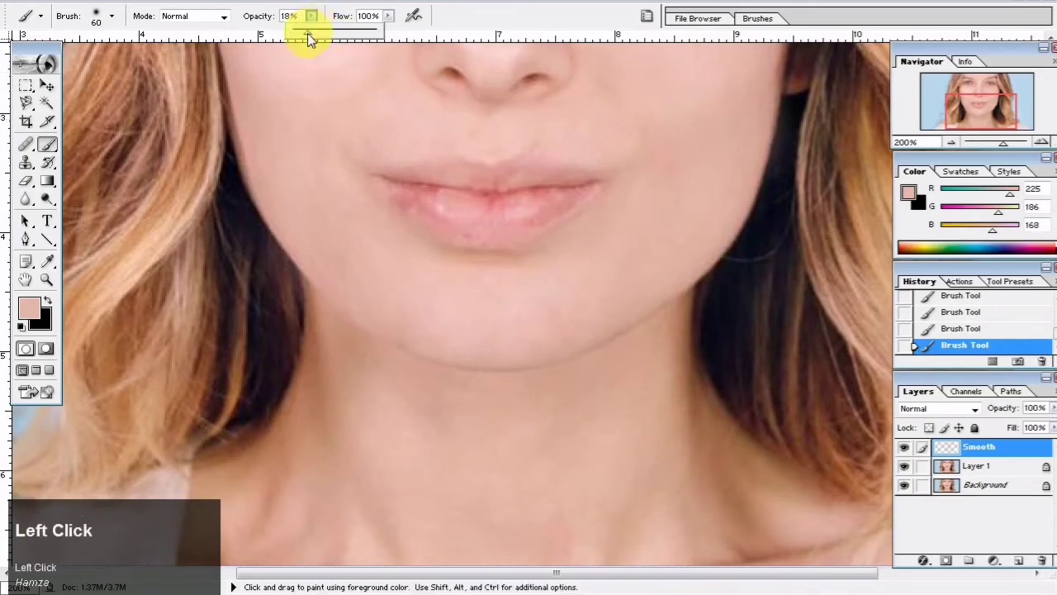
pyautogui.click(358, 359)
pyautogui.moveTo(335, 363); pyautogui.dragTo(320, 373)
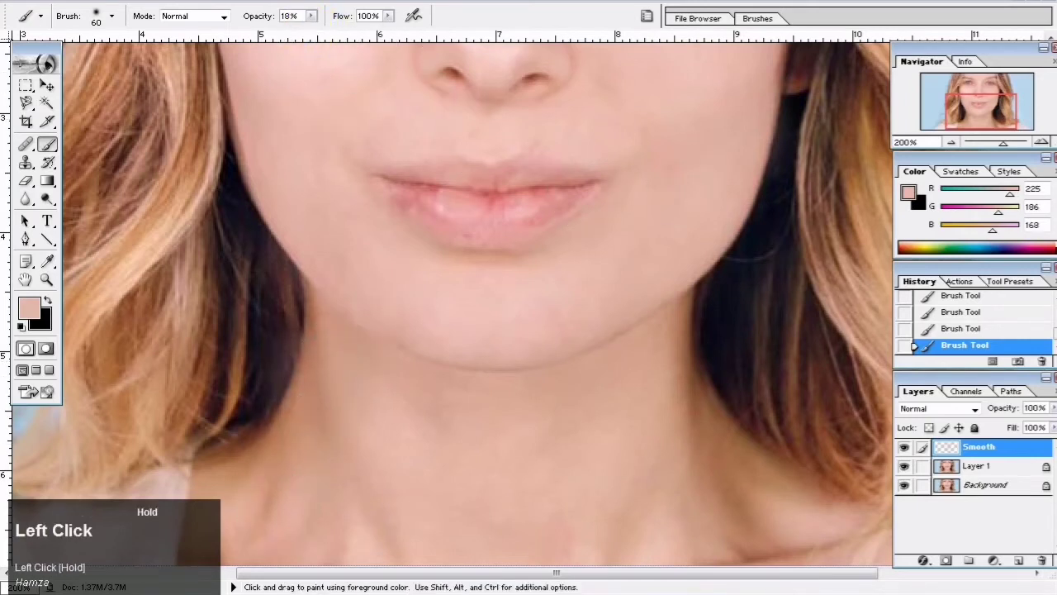
pyautogui.moveTo(273, 526)
pyautogui.mouseDown()
pyautogui.moveTo(323, 411)
pyautogui.moveTo(438, 426)
pyautogui.moveTo(425, 422)
pyautogui.moveTo(567, 377)
pyautogui.moveTo(622, 393)
pyautogui.moveTo(672, 389)
pyautogui.moveTo(770, 514)
pyautogui.moveTo(732, 516)
pyautogui.moveTo(721, 504)
pyautogui.moveTo(728, 490)
pyautogui.moveTo(665, 507)
pyautogui.mouseUp()
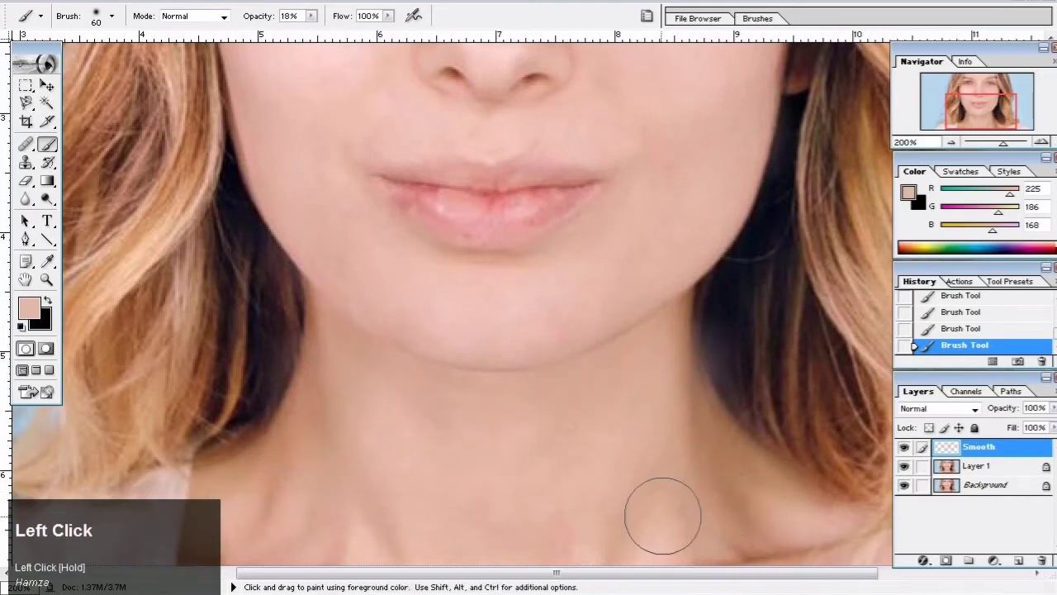
pyautogui.moveTo(626, 358); pyautogui.dragTo(542, 359)
pyautogui.moveTo(761, 533); pyautogui.dragTo(673, 545)
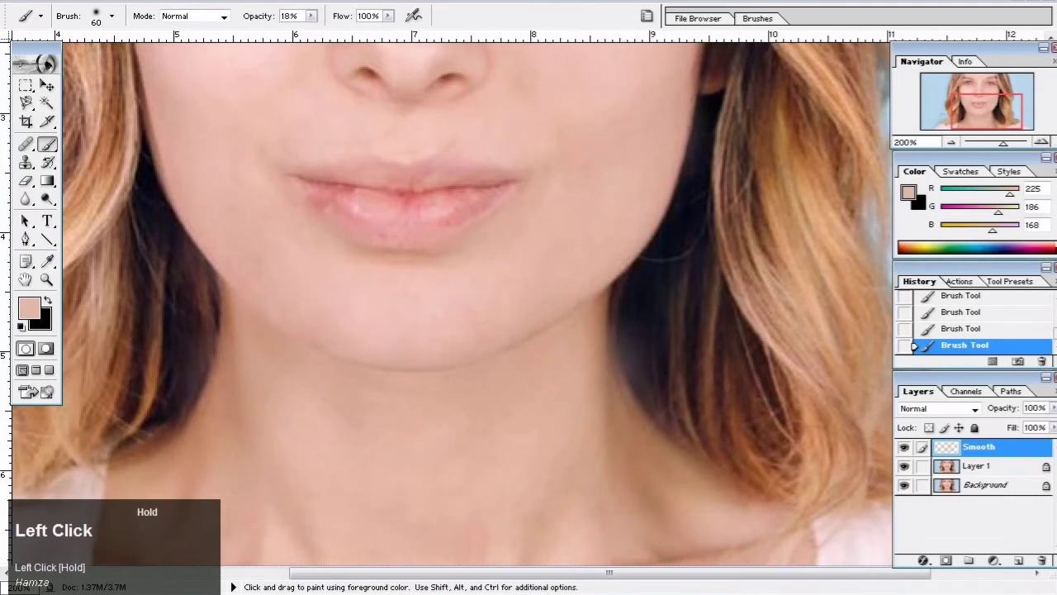
pyautogui.moveTo(188, 481)
pyautogui.mouseDown()
pyautogui.moveTo(219, 463)
pyautogui.moveTo(228, 331)
pyautogui.moveTo(246, 328)
pyautogui.moveTo(240, 316)
pyautogui.moveTo(284, 363)
pyautogui.mouseUp()
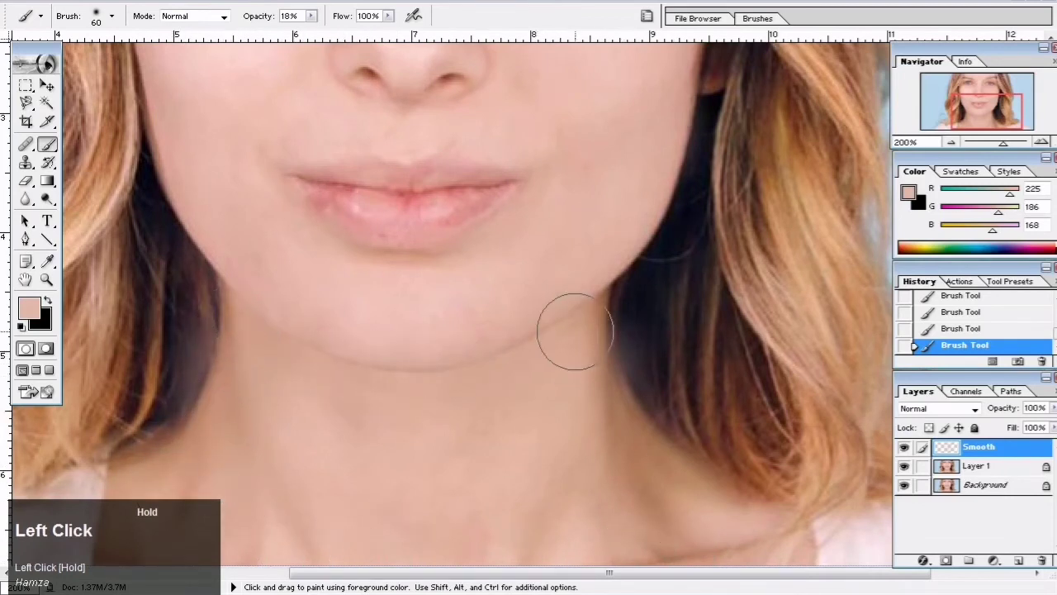
pyautogui.moveTo(575, 331)
pyautogui.mouseDown()
pyautogui.moveTo(542, 365)
pyautogui.moveTo(550, 457)
pyautogui.moveTo(578, 469)
pyautogui.moveTo(623, 459)
pyautogui.moveTo(668, 535)
pyautogui.mouseUp()
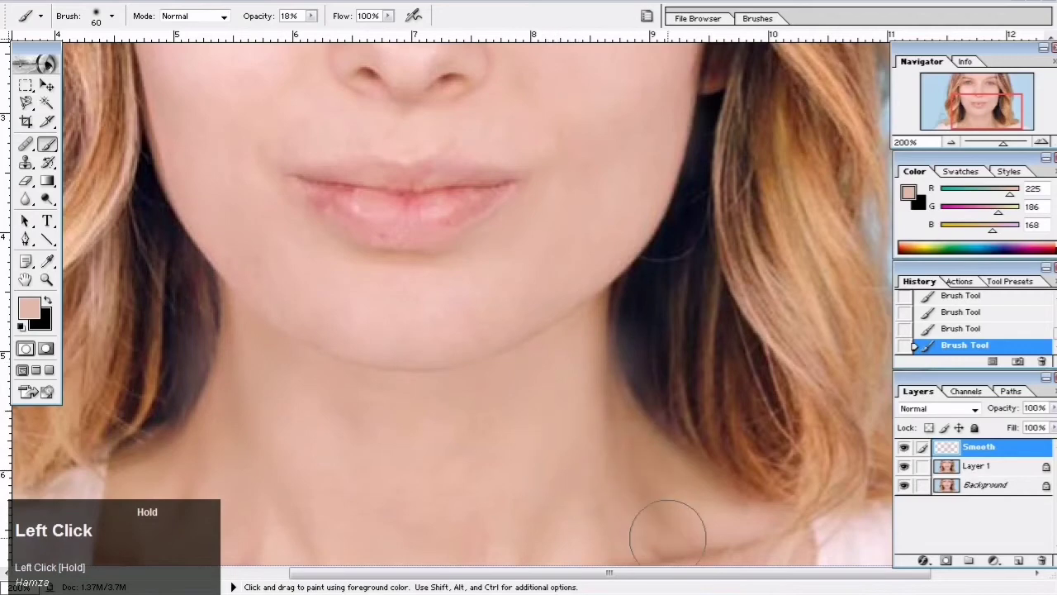
pyautogui.moveTo(764, 541)
pyautogui.mouseDown()
pyautogui.moveTo(520, 573)
pyautogui.moveTo(490, 448)
pyautogui.mouseUp()
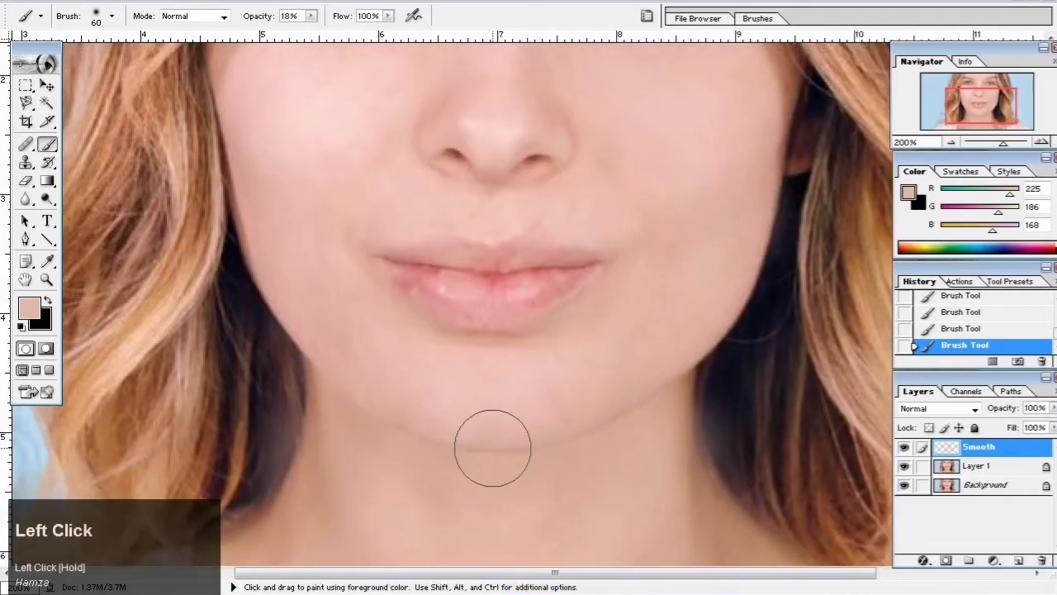
# Smooth both cheeks and the skin beside the nose and mouth with the low-opacity brush.
pyautogui.moveTo(297, 288); pyautogui.dragTo(437, 455)
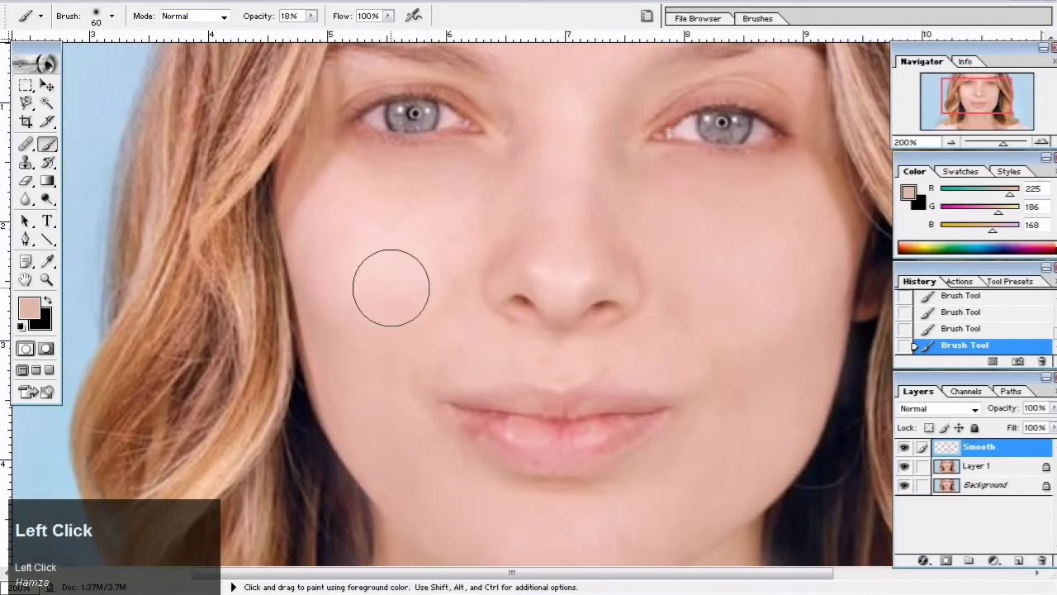
pyautogui.moveTo(411, 224); pyautogui.dragTo(443, 227)
pyautogui.moveTo(713, 258)
pyautogui.mouseDown()
pyautogui.moveTo(702, 309)
pyautogui.moveTo(647, 299)
pyautogui.mouseUp()
pyautogui.moveTo(464, 331); pyautogui.dragTo(489, 348)
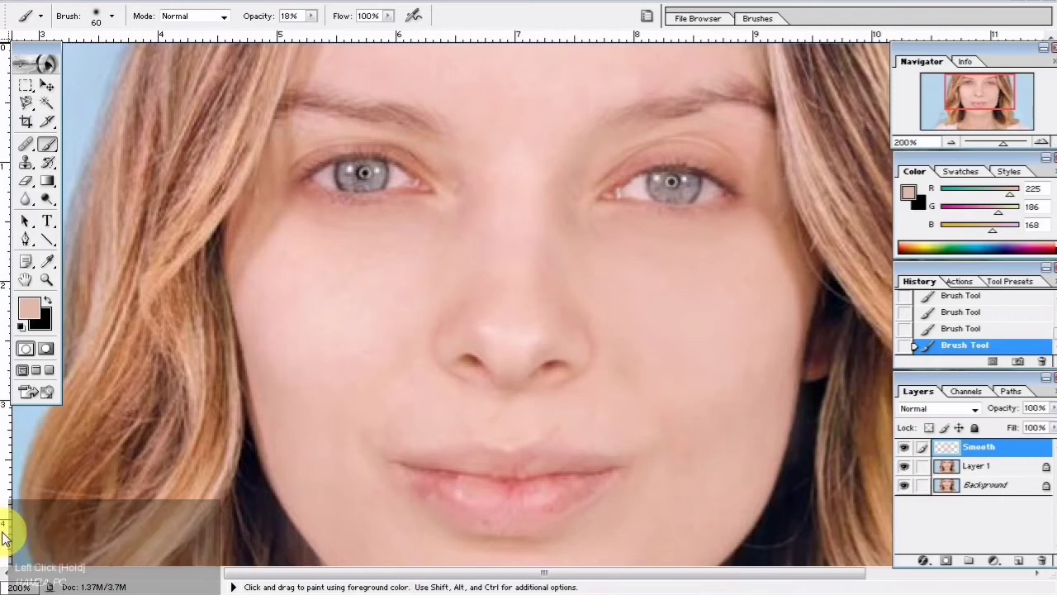
# Compare the face with the Smooth layer hidden and shown, and inspect the lips, chin and neck edges up close.
pyautogui.hotkey('ctrl', '=')
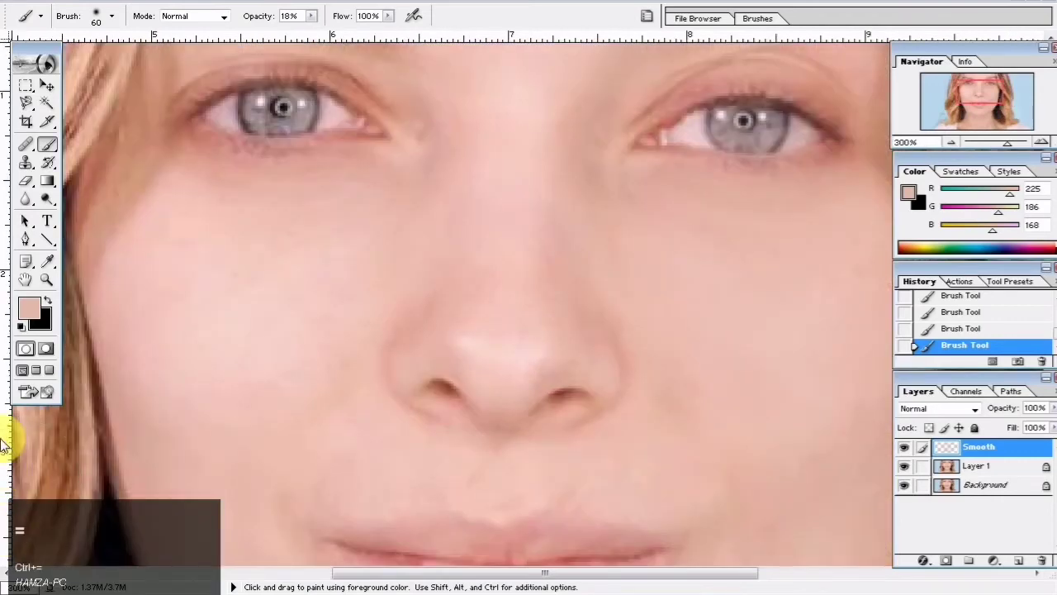
pyautogui.click(912, 446)
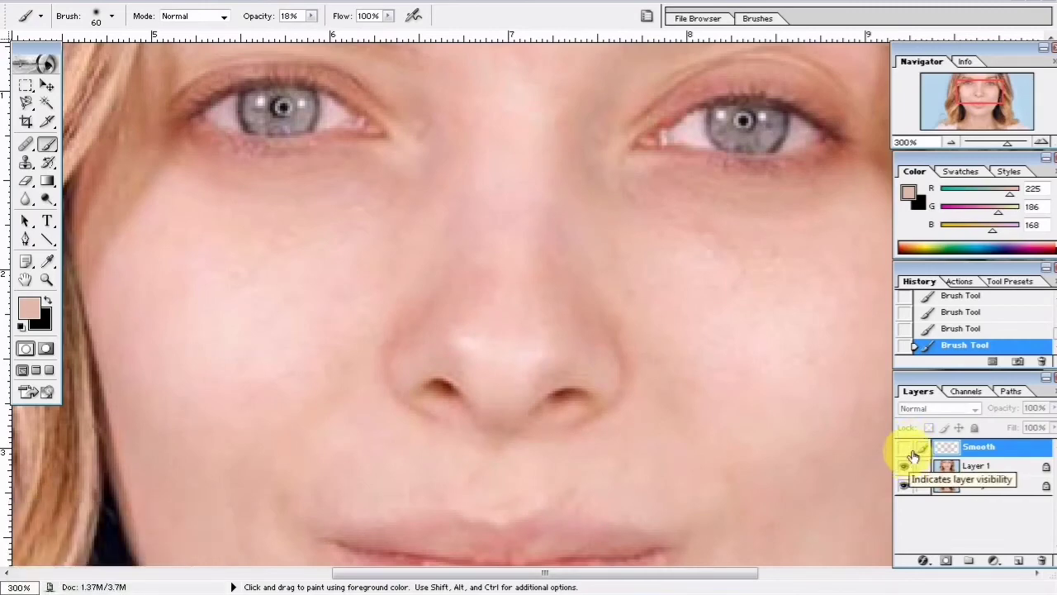
pyautogui.click(911, 450)
pyautogui.hotkey('ctrl', '-')
pyautogui.hotkey('ctrl', '-')
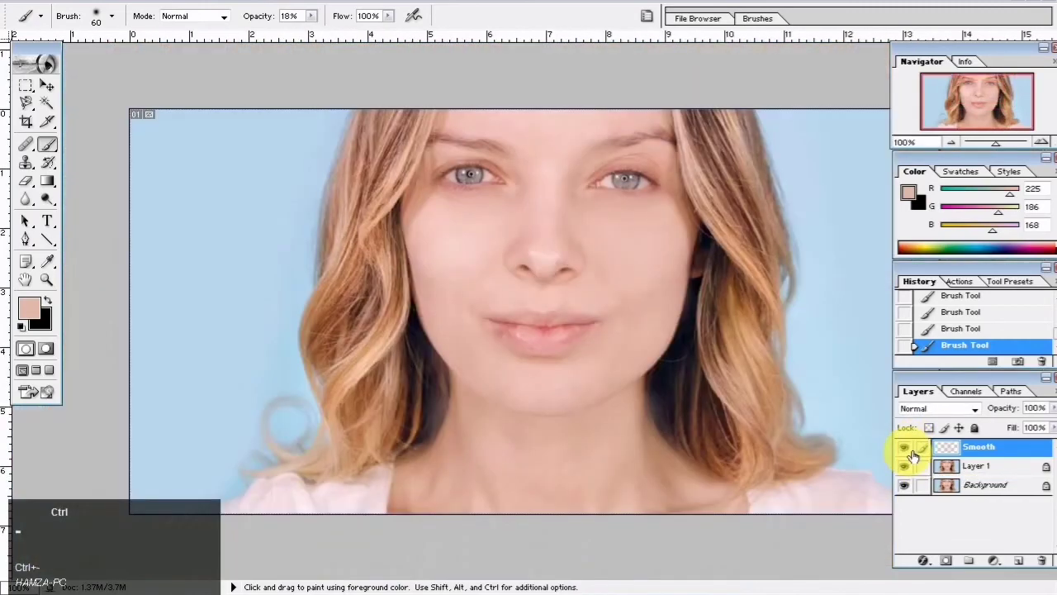
pyautogui.hotkey('ctrl', '-')
pyautogui.hotkey('ctrl', '=')
pyautogui.hotkey('ctrl', '=')
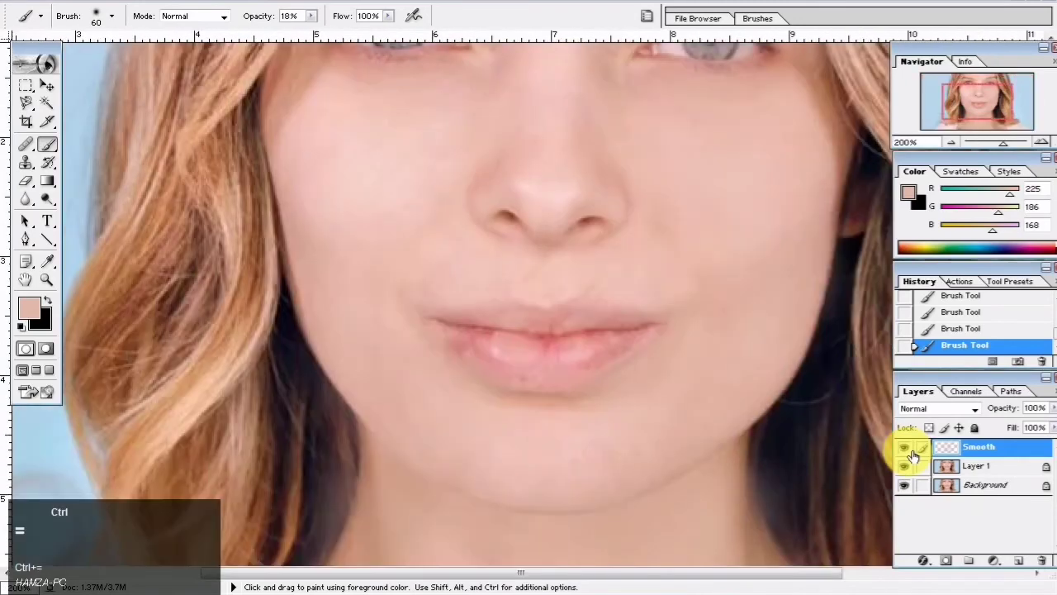
pyautogui.press('space')
pyautogui.moveTo(672, 437); pyautogui.dragTo(661, 385)
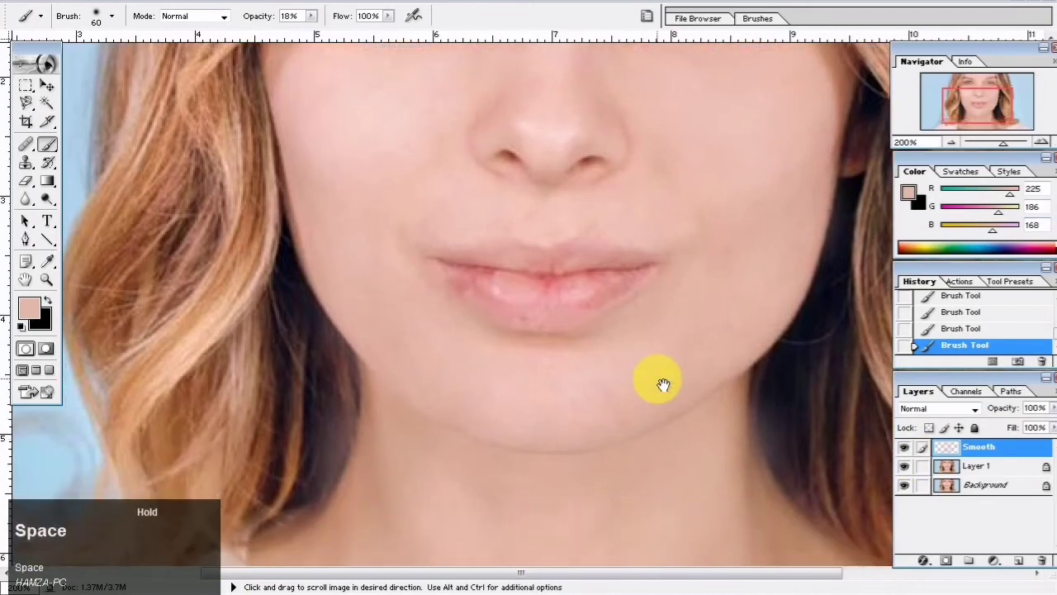
pyautogui.keyDown('ctrl'); pyautogui.click(715, 341); pyautogui.keyUp('ctrl')
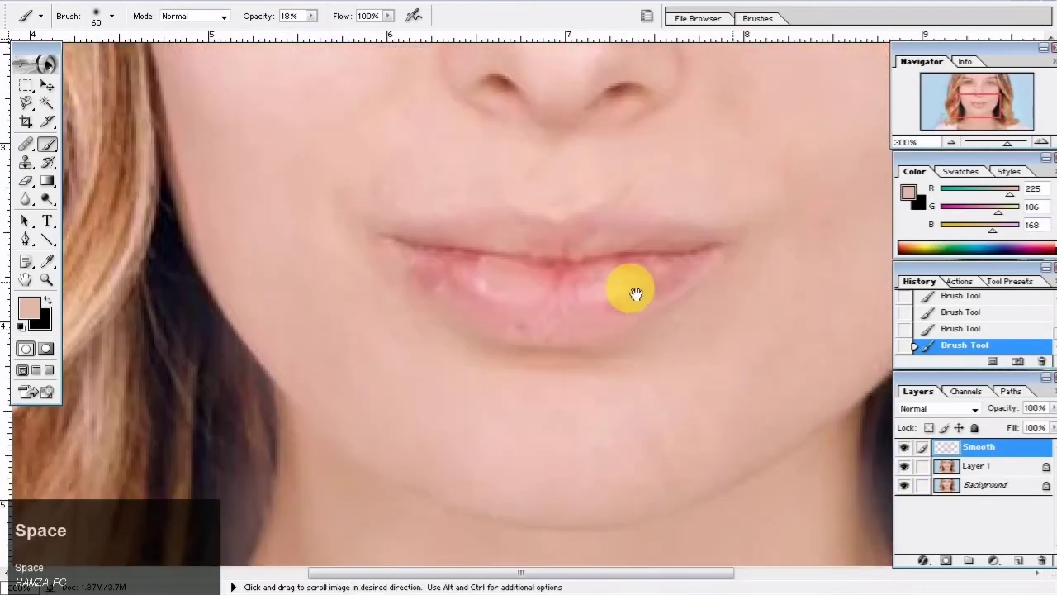
pyautogui.moveTo(632, 288); pyautogui.dragTo(674, 167)
pyautogui.press('space')
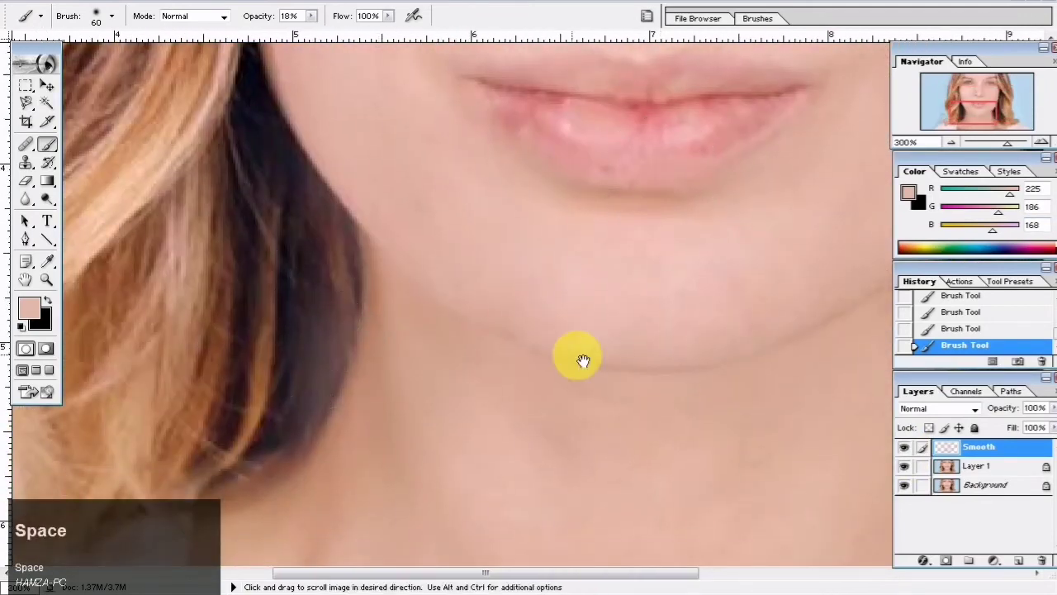
pyautogui.moveTo(578, 354); pyautogui.dragTo(238, 344)
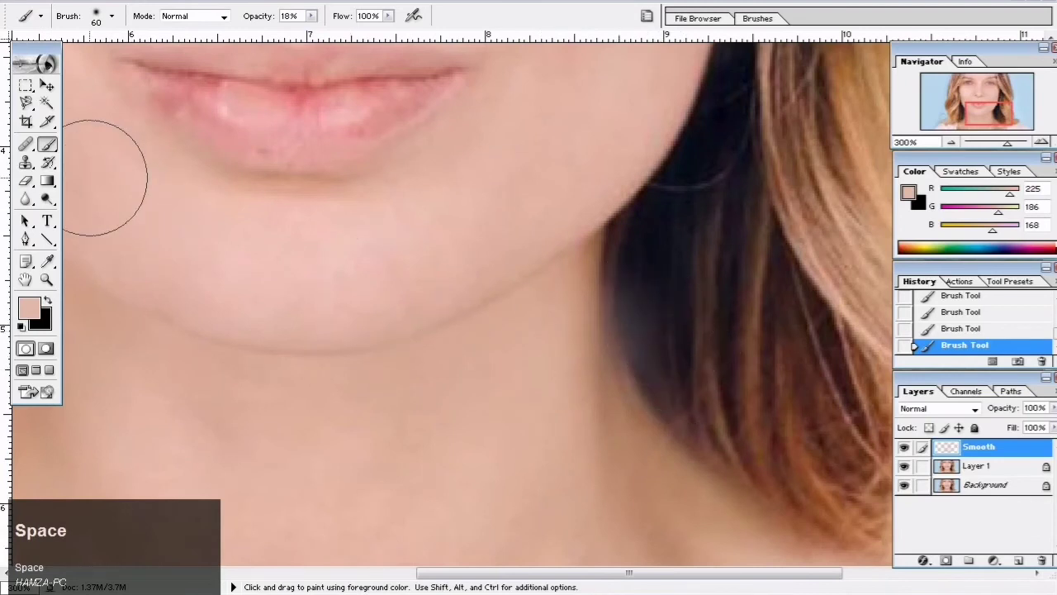
# Erase the skin paint spilled onto the dark hair beside the right-hand side of the neck, using a 20 px Eraser.
pyautogui.click(36, 151)
pyautogui.click(50, 145)
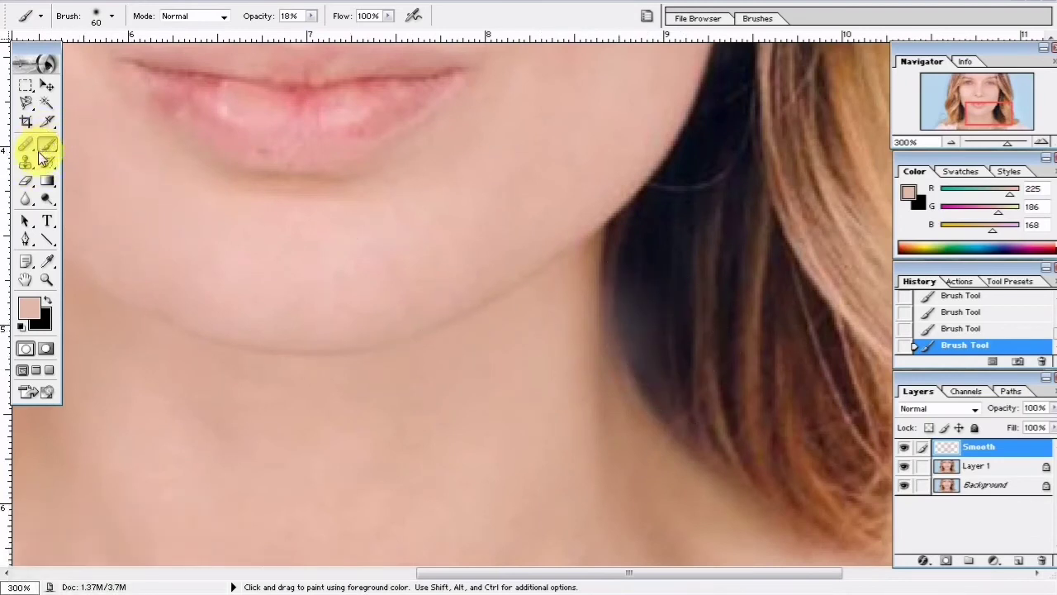
pyautogui.press('e')
pyautogui.click(36, 180)
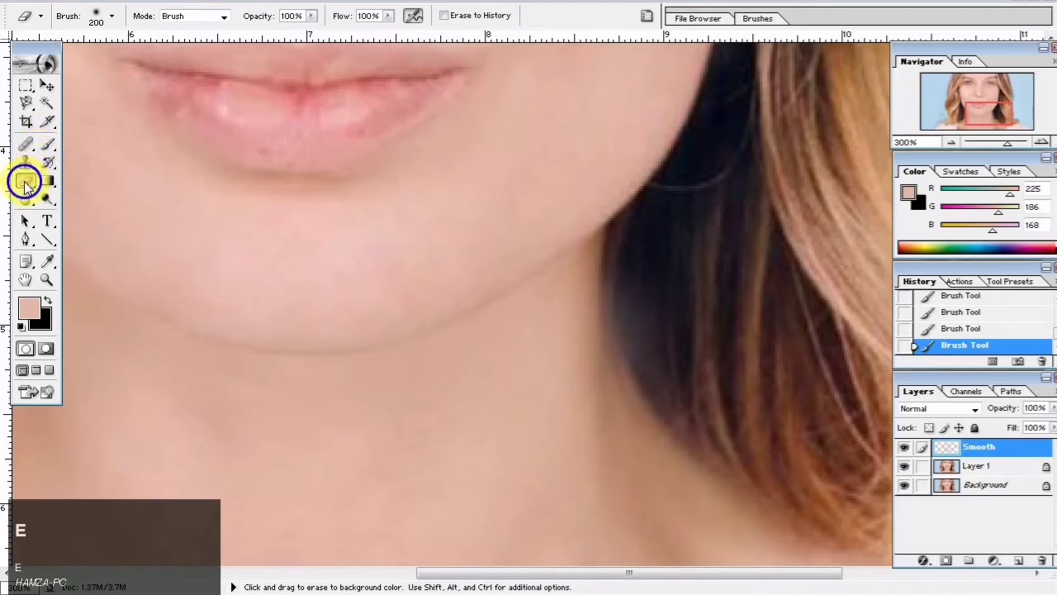
pyautogui.rightClick(24, 185)
pyautogui.click(53, 180)
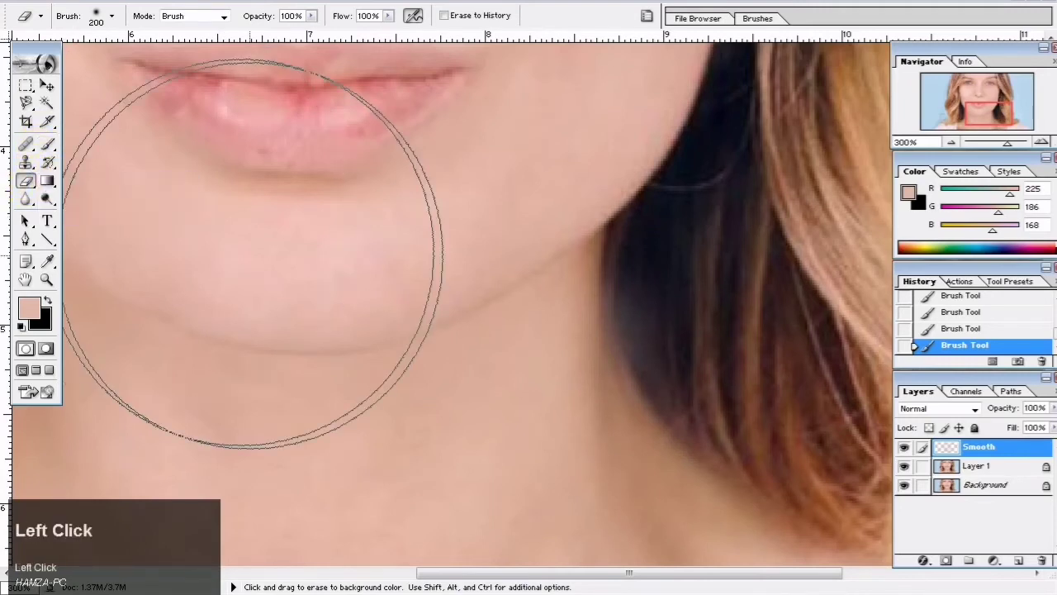
pyautogui.press('[')
pyautogui.press('[')
pyautogui.press('[')
pyautogui.press('[')
pyautogui.press('[')
pyautogui.press('[')
pyautogui.press('[')
pyautogui.press('[')
pyautogui.press('[')
pyautogui.press('[')
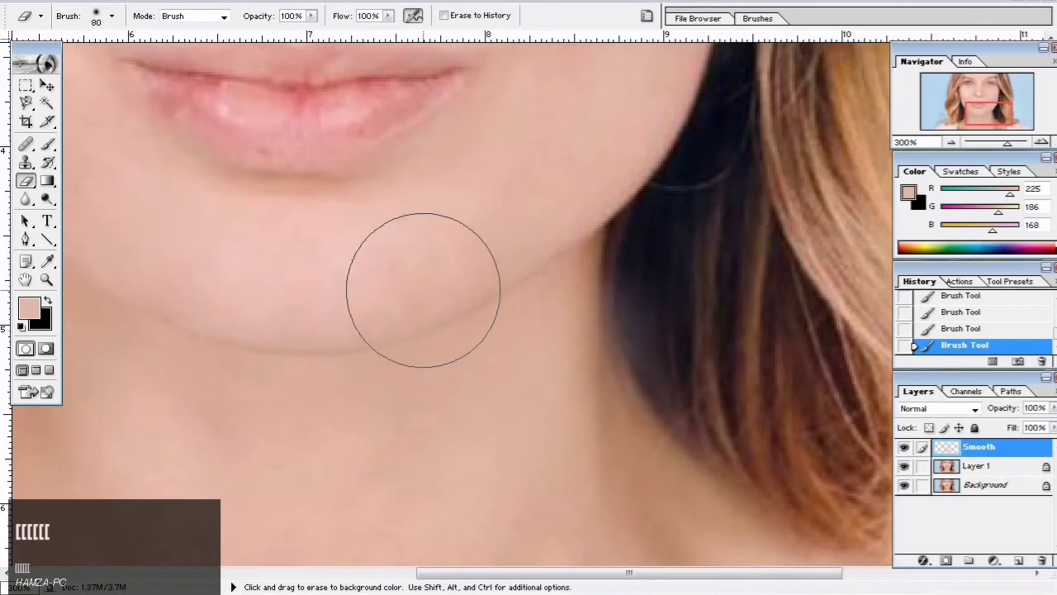
pyautogui.press('[')
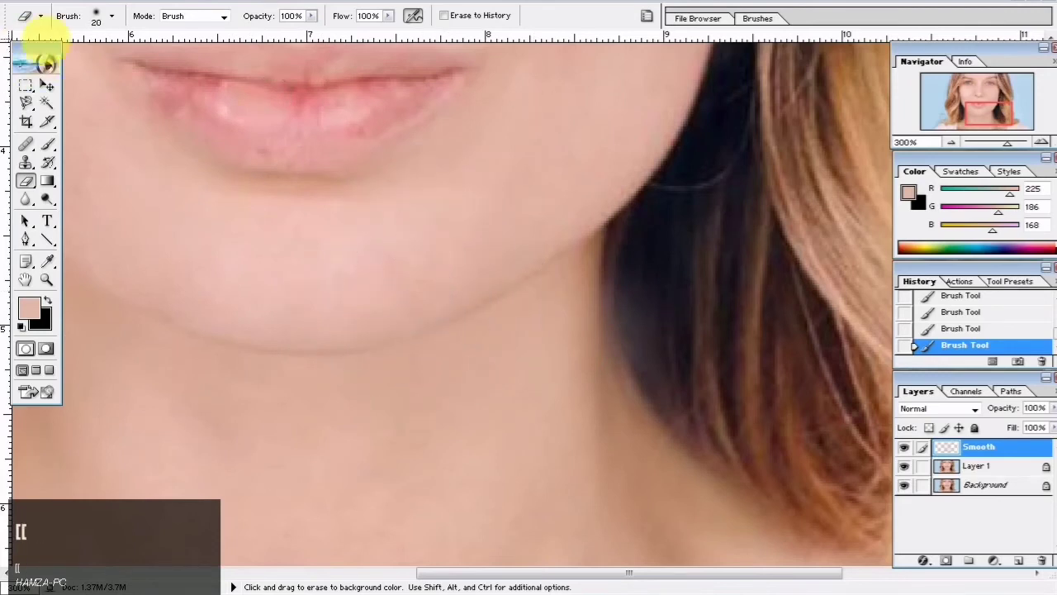
pyautogui.rightClick(184, 146)
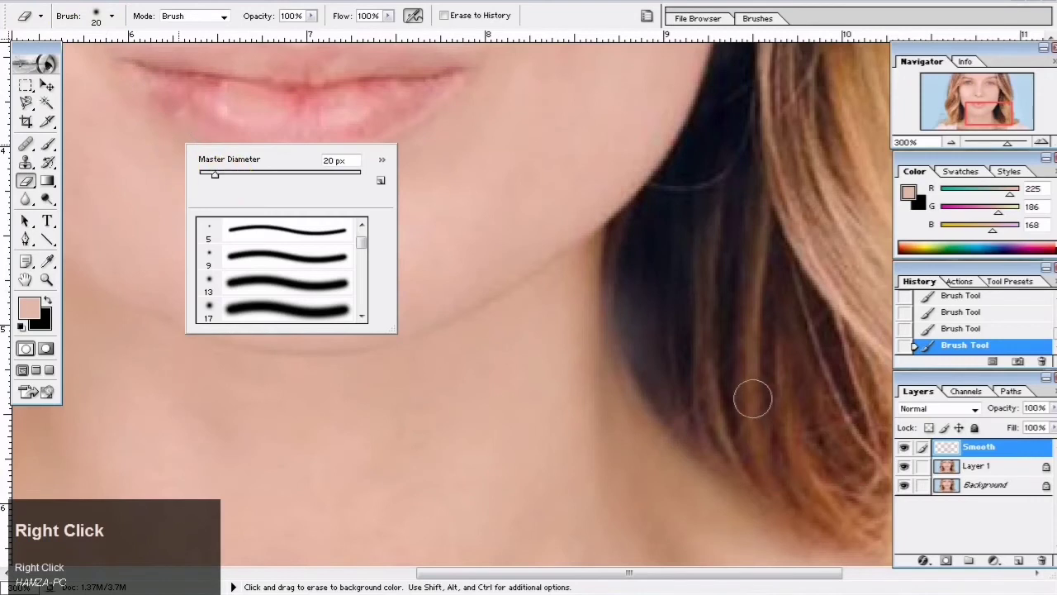
pyautogui.moveTo(660, 304)
pyautogui.mouseDown()
pyautogui.moveTo(670, 337)
pyautogui.moveTo(645, 313)
pyautogui.moveTo(642, 331)
pyautogui.moveTo(662, 360)
pyautogui.mouseUp()
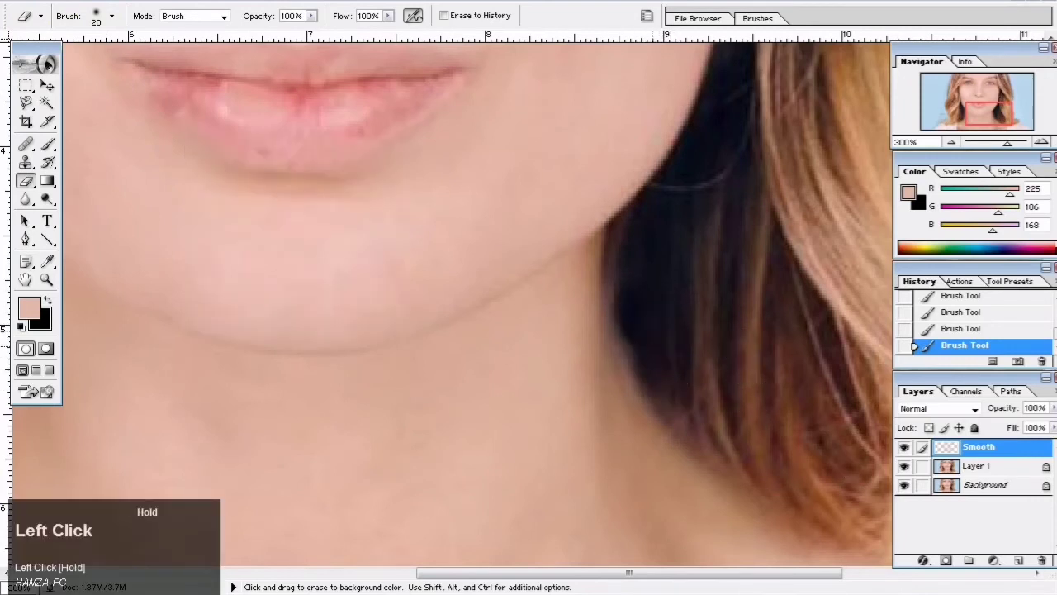
pyautogui.moveTo(719, 413); pyautogui.dragTo(720, 417)
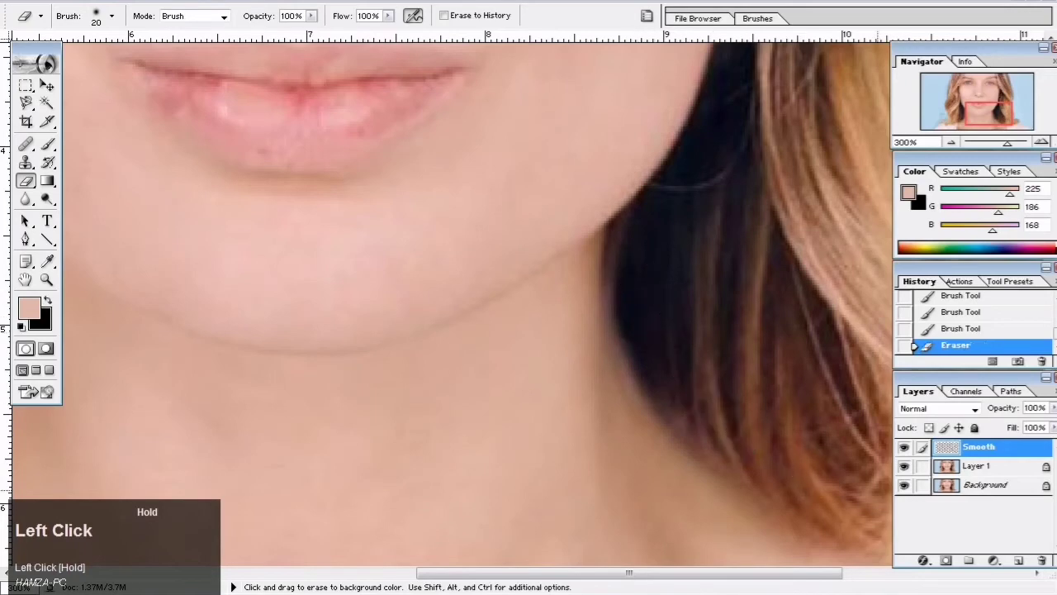
# Erase the skin paint from the dark hair along the left-hand side of the neck.
pyautogui.press('space')
pyautogui.moveTo(290, 441); pyautogui.dragTo(818, 437)
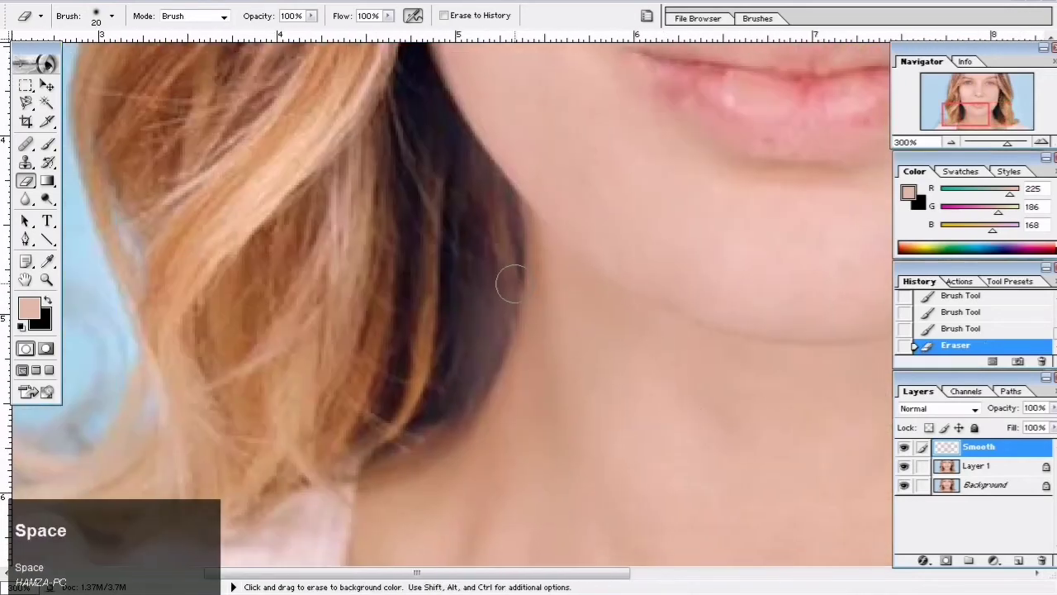
pyautogui.moveTo(509, 250)
pyautogui.mouseDown()
pyautogui.moveTo(491, 309)
pyautogui.moveTo(427, 410)
pyautogui.moveTo(487, 318)
pyautogui.moveTo(493, 281)
pyautogui.moveTo(267, 583)
pyautogui.moveTo(360, 421)
pyautogui.moveTo(310, 526)
pyautogui.mouseUp()
pyautogui.press('space')
pyautogui.hotkey('ctrl', '-')
pyautogui.hotkey('ctrl', '-')
pyautogui.hotkey('ctrl', '-')
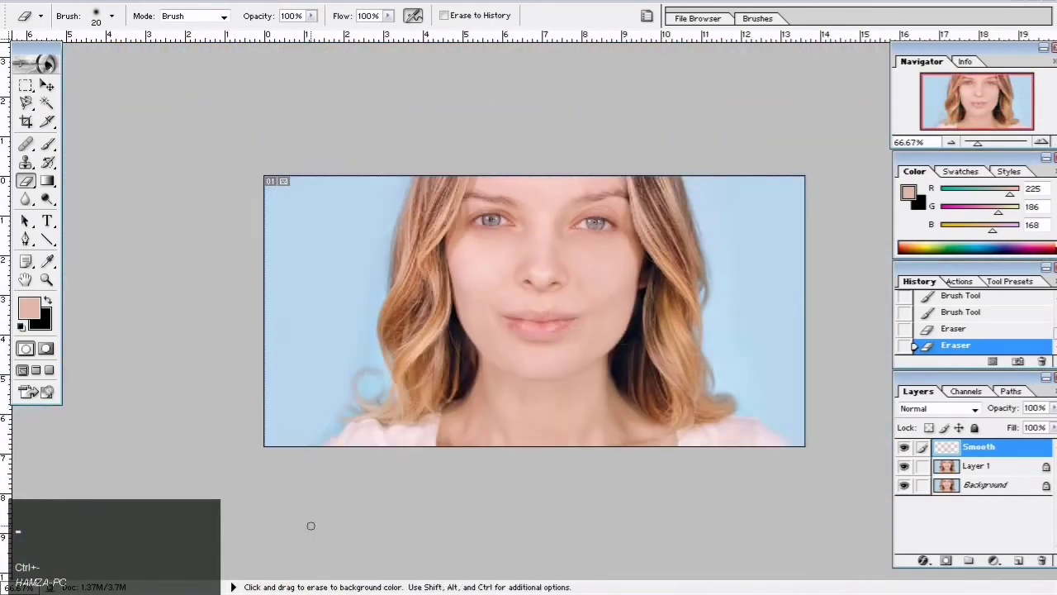
pyautogui.hotkey('ctrl', '=')
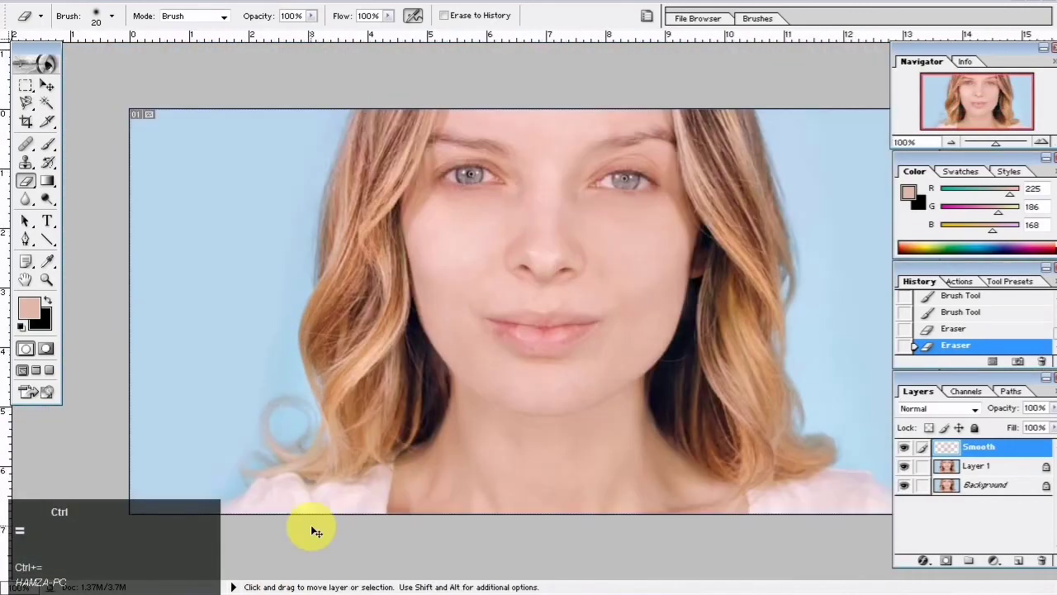
# Blur the forehead, nose and right-hand cheek on Layer 1 using the Blur tool at 50% strength, starting with a 60 px brush.
pyautogui.click(29, 200)
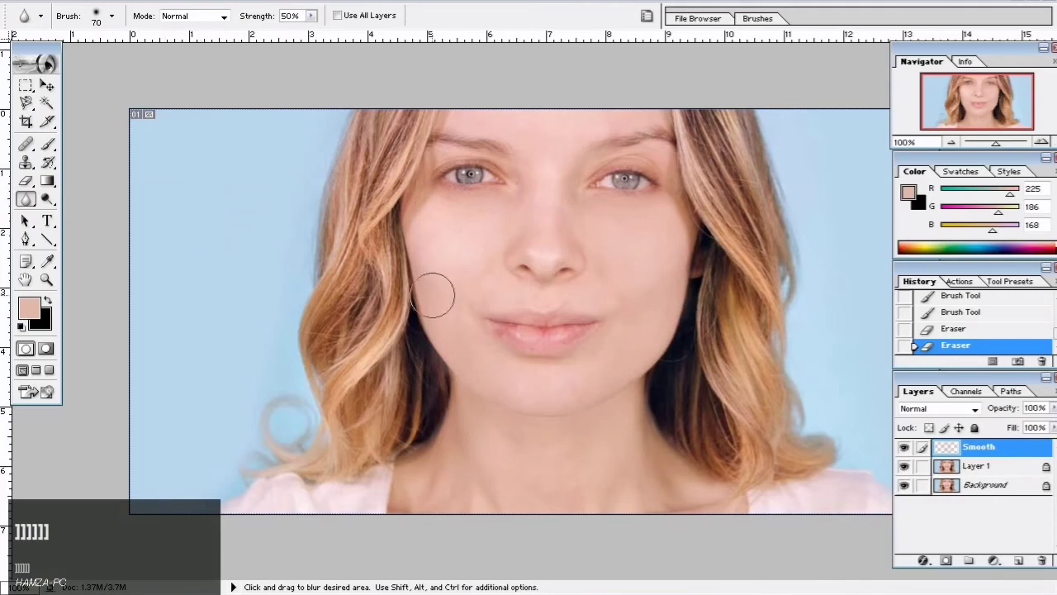
pyautogui.click(997, 467)
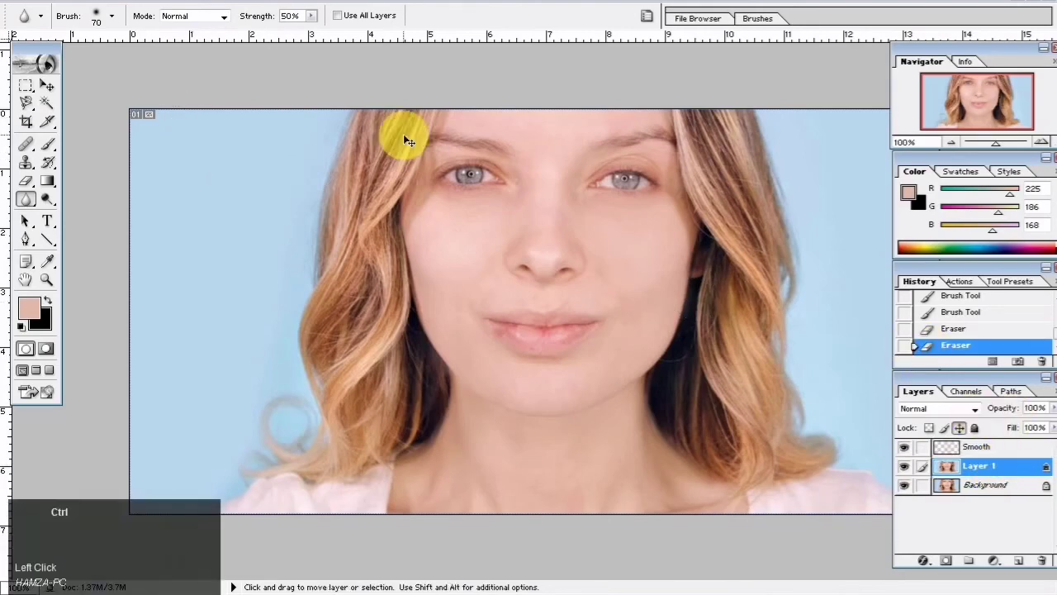
pyautogui.hotkey('ctrl', '=')
pyautogui.press('space')
pyautogui.moveTo(415, 166); pyautogui.dragTo(449, 330)
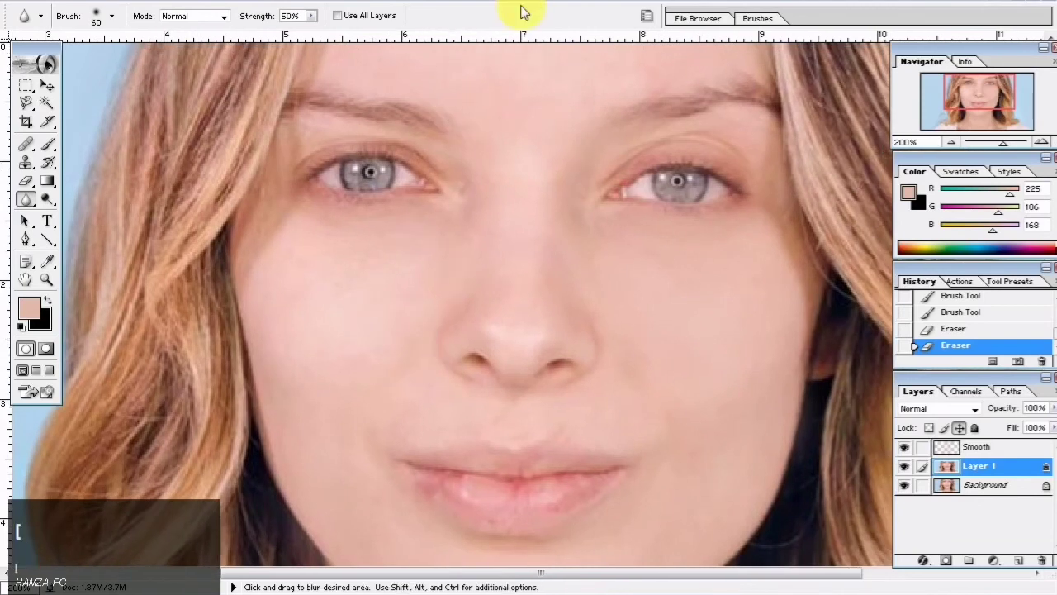
pyautogui.press('[')
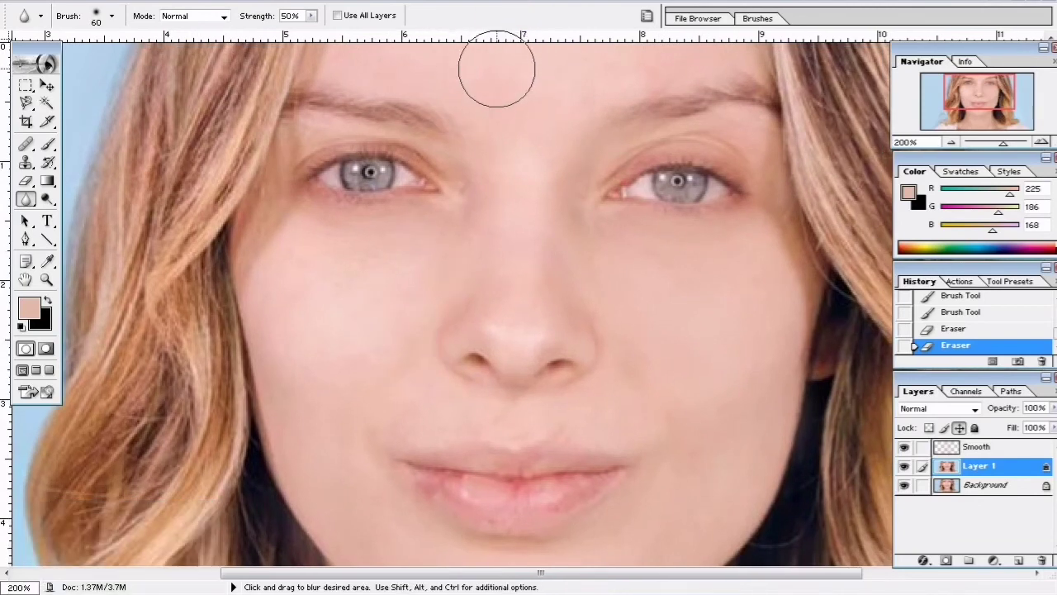
pyautogui.moveTo(495, 67)
pyautogui.mouseDown()
pyautogui.moveTo(609, 52)
pyautogui.moveTo(722, 58)
pyautogui.moveTo(559, 94)
pyautogui.moveTo(365, 59)
pyautogui.moveTo(527, 82)
pyautogui.mouseUp()
pyautogui.click(554, 214)
pyautogui.moveTo(554, 215)
pyautogui.mouseDown()
pyautogui.moveTo(572, 237)
pyautogui.moveTo(731, 311)
pyautogui.mouseUp()
pyautogui.click(662, 372)
pyautogui.moveTo(662, 373)
pyautogui.mouseDown()
pyautogui.moveTo(685, 435)
pyautogui.moveTo(754, 363)
pyautogui.mouseUp()
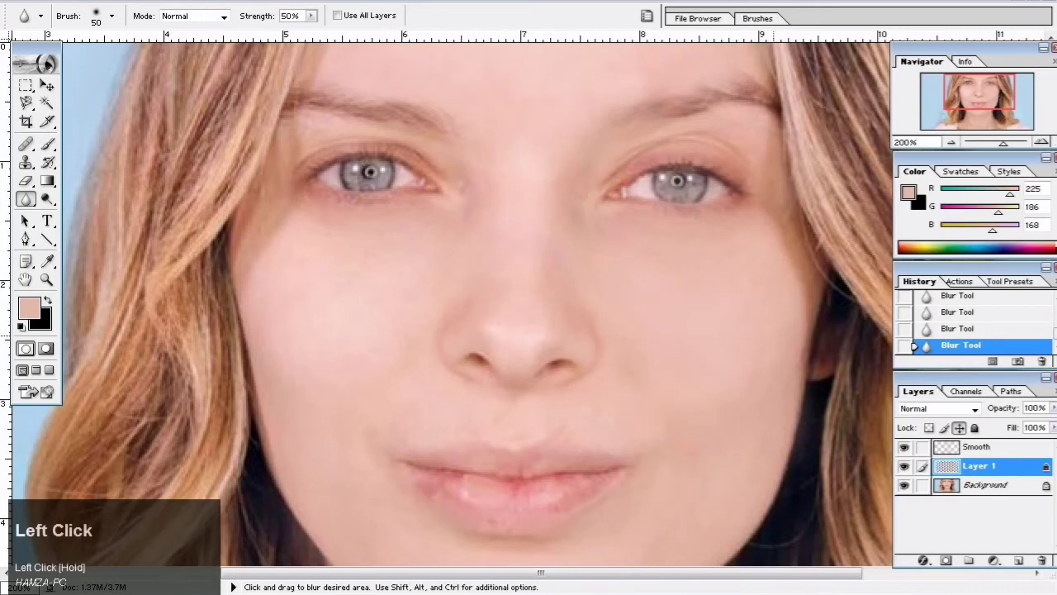
# Blur the left-hand cheek on Layer 1 with the brush at 50 px.
pyautogui.moveTo(235, 358)
pyautogui.mouseDown()
pyautogui.moveTo(305, 298)
pyautogui.moveTo(356, 292)
pyautogui.moveTo(372, 373)
pyautogui.moveTo(307, 341)
pyautogui.mouseUp()
pyautogui.moveTo(314, 383); pyautogui.dragTo(323, 358)
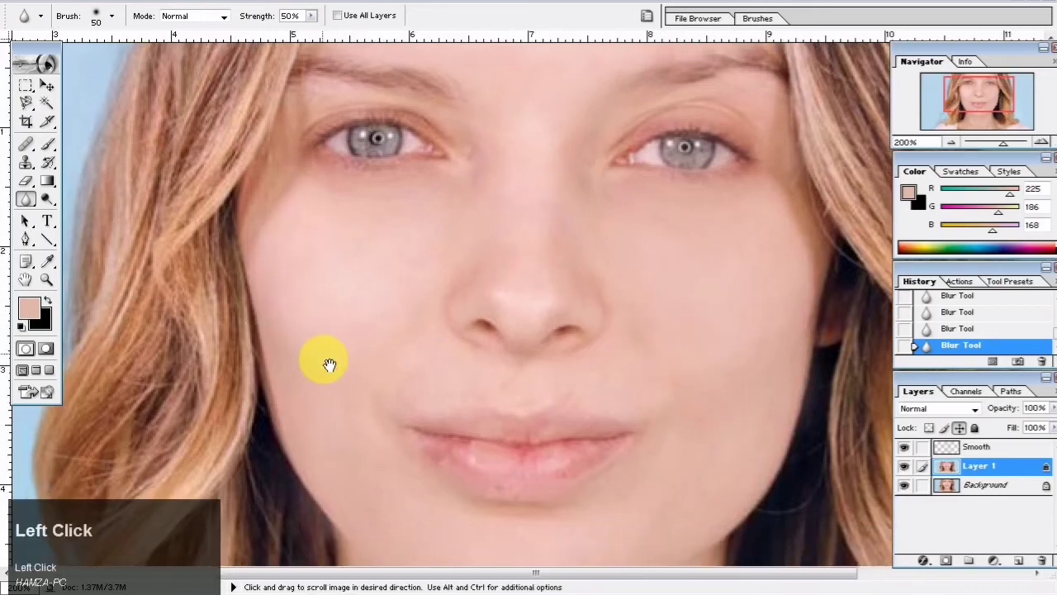
pyautogui.moveTo(591, 532)
pyautogui.mouseDown()
pyautogui.moveTo(611, 415)
pyautogui.moveTo(589, 458)
pyautogui.moveTo(487, 465)
pyautogui.moveTo(549, 471)
pyautogui.moveTo(636, 438)
pyautogui.moveTo(484, 457)
pyautogui.mouseUp()
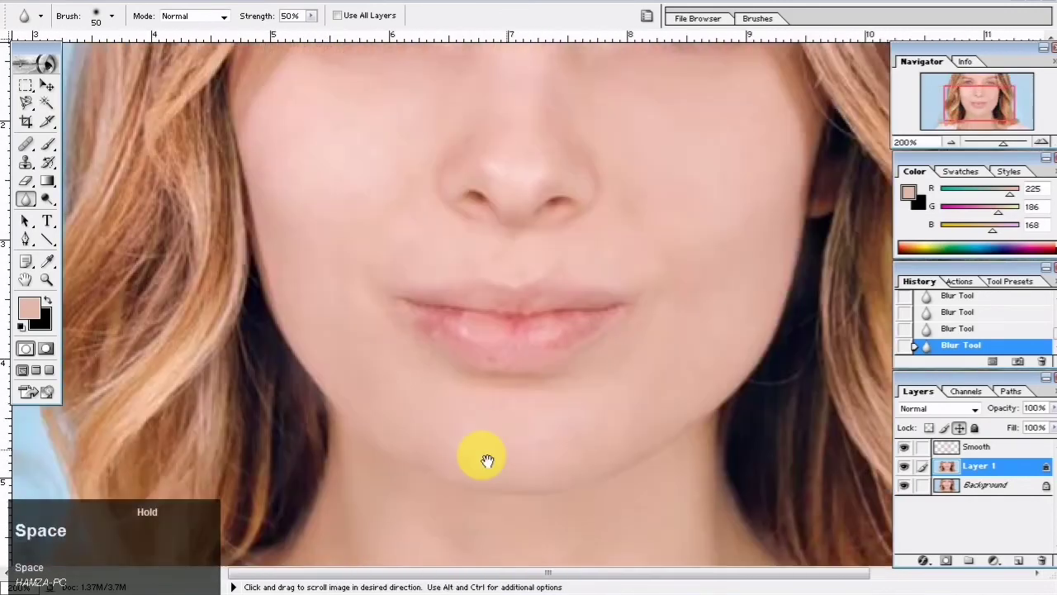
# Blur the skin beside the mouth on Layer 1 with the 50 px brush, and blur the lips with a 20 px brush.
pyautogui.moveTo(550, 421); pyautogui.dragTo(664, 305)
pyautogui.moveTo(607, 388); pyautogui.dragTo(599, 441)
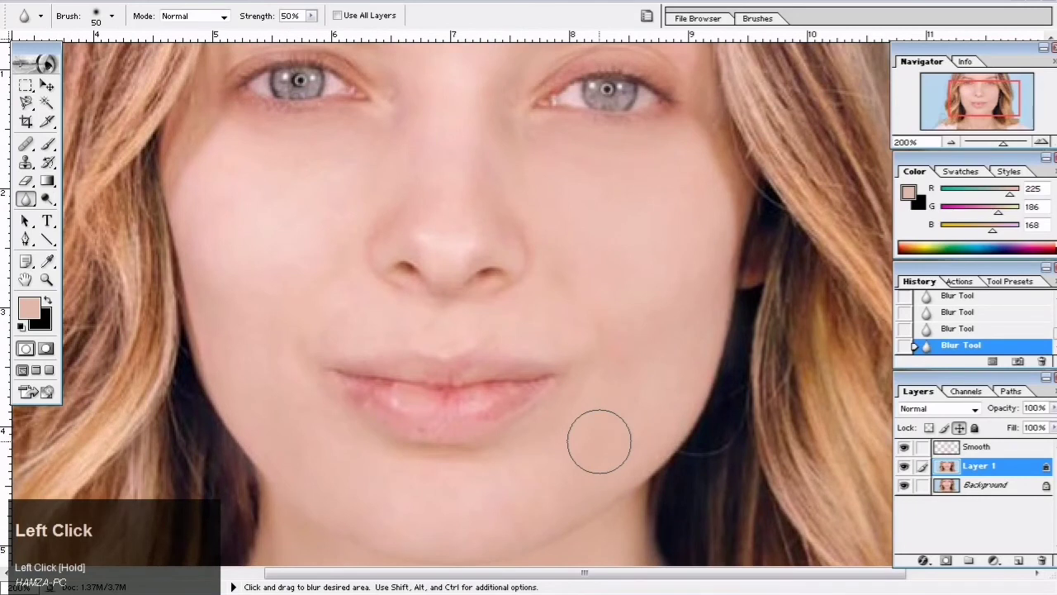
pyautogui.press('[')
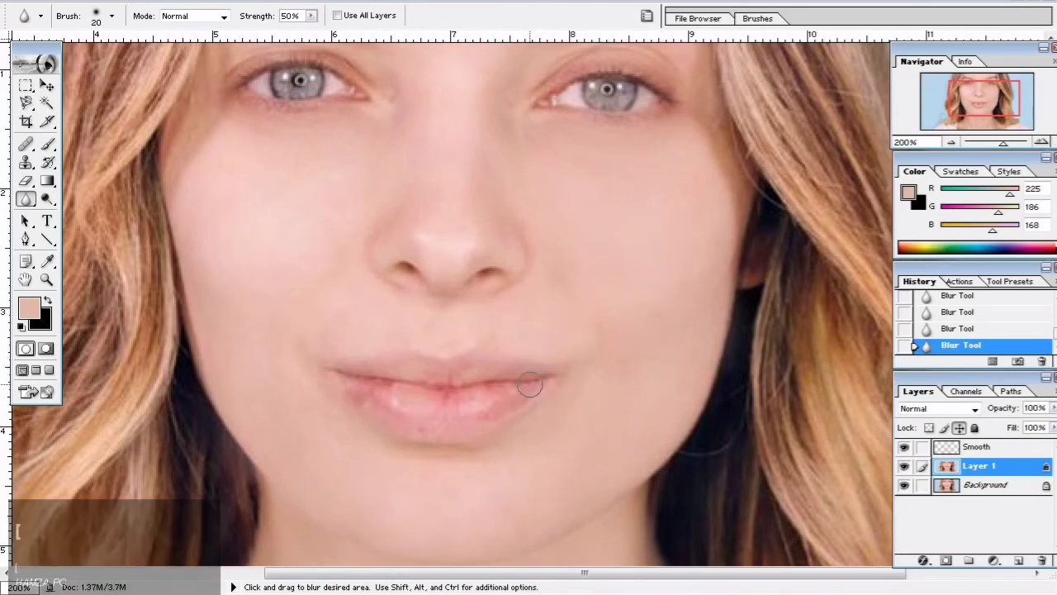
pyautogui.moveTo(530, 392); pyautogui.dragTo(479, 403)
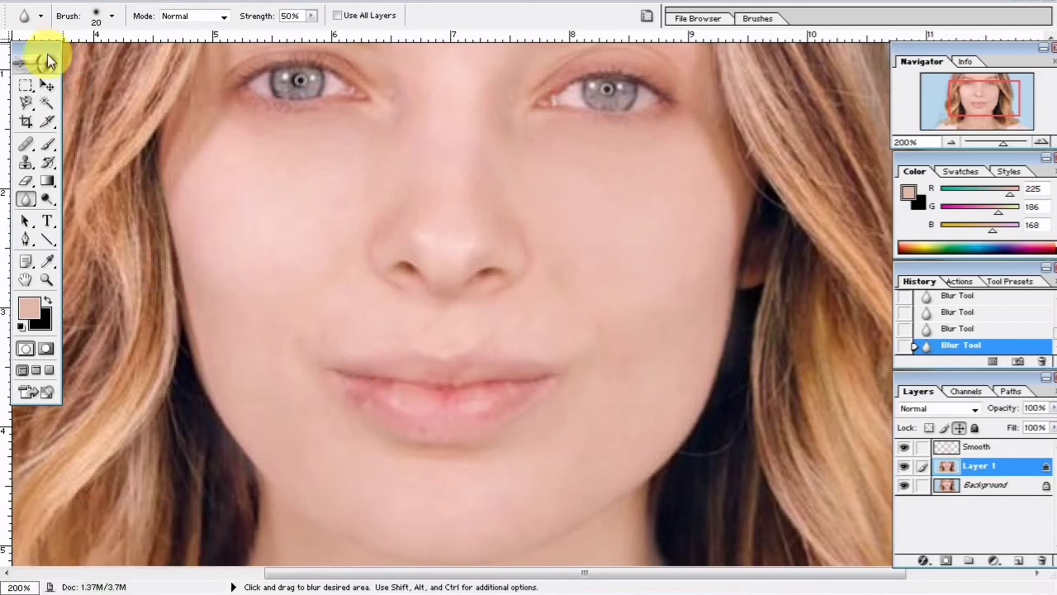
# Select the lips on Layer 1 by tracing their full outline with the Polygonal Lasso at 0 px feather.
pyautogui.rightClick(27, 103)
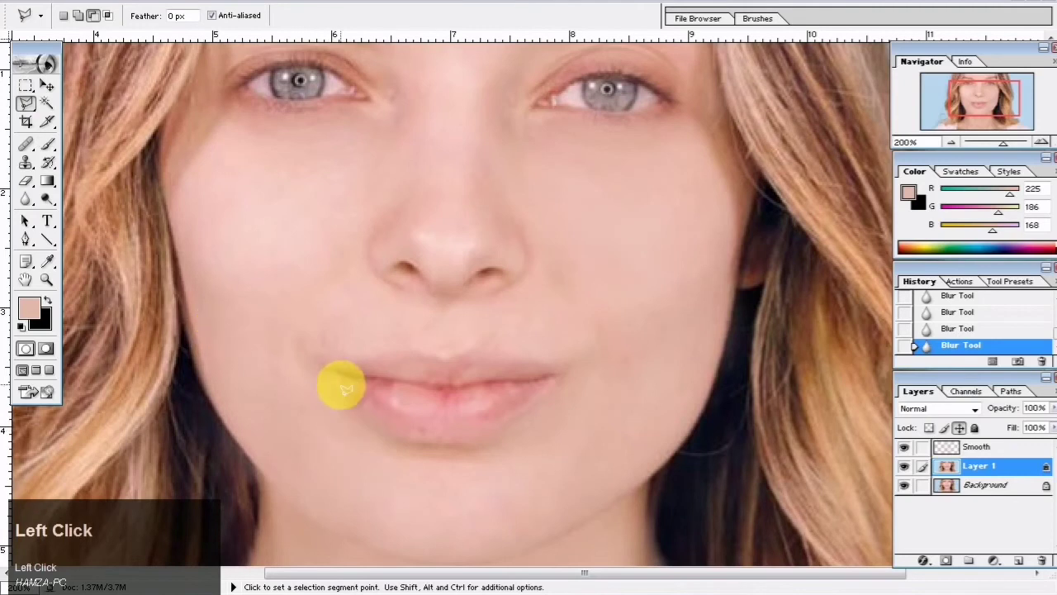
pyautogui.hotkey('ctrl', '=')
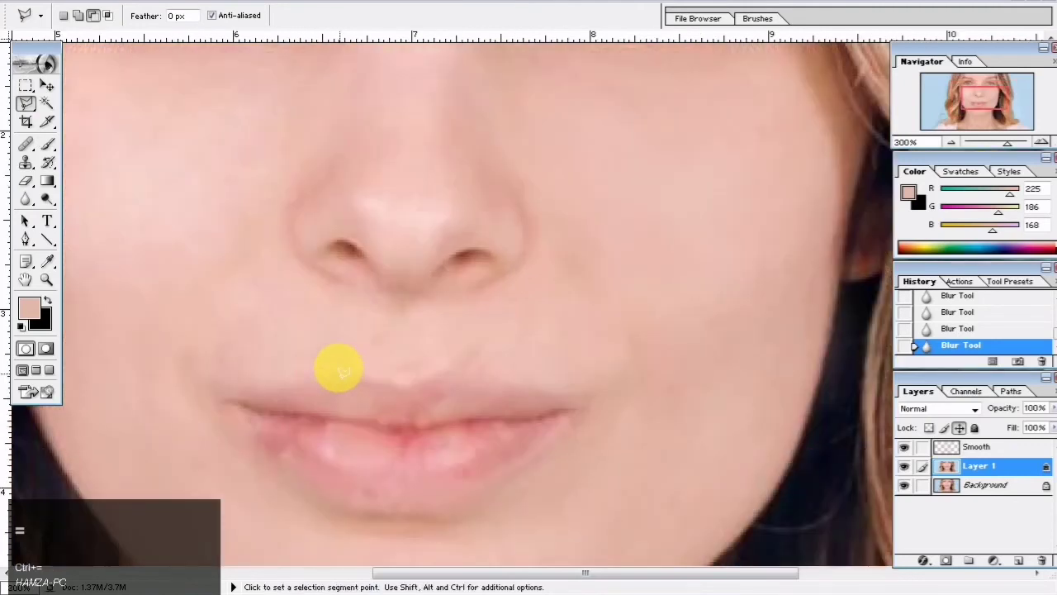
pyautogui.click(228, 398)
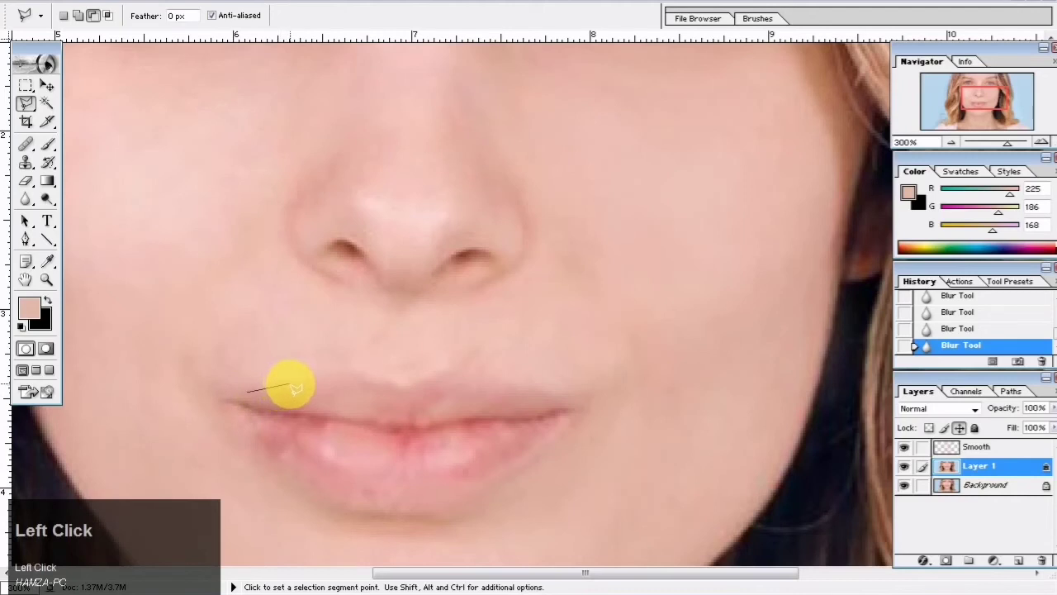
pyautogui.click(318, 372)
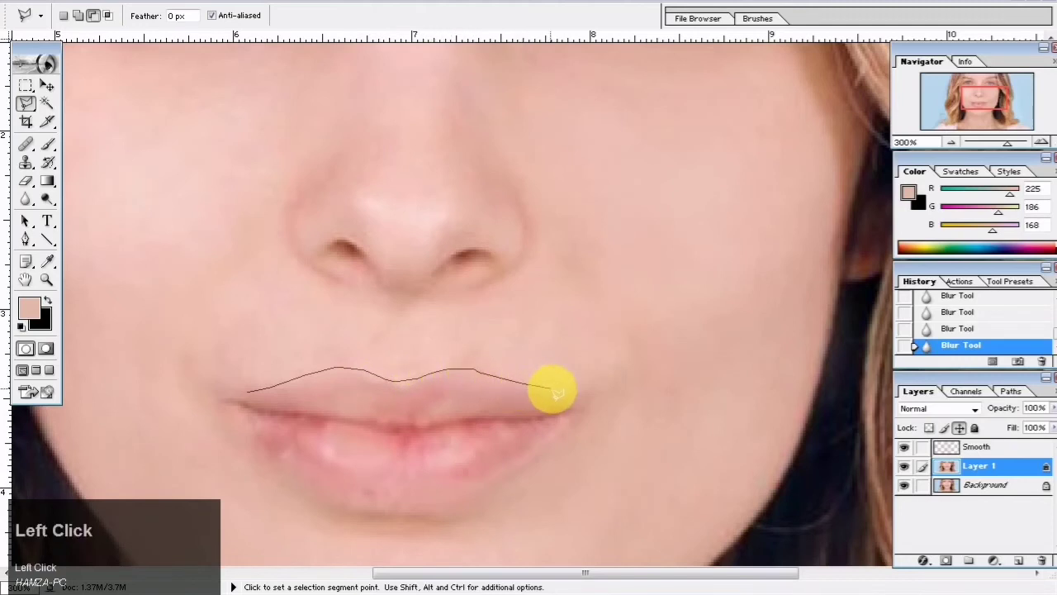
pyautogui.click(594, 403)
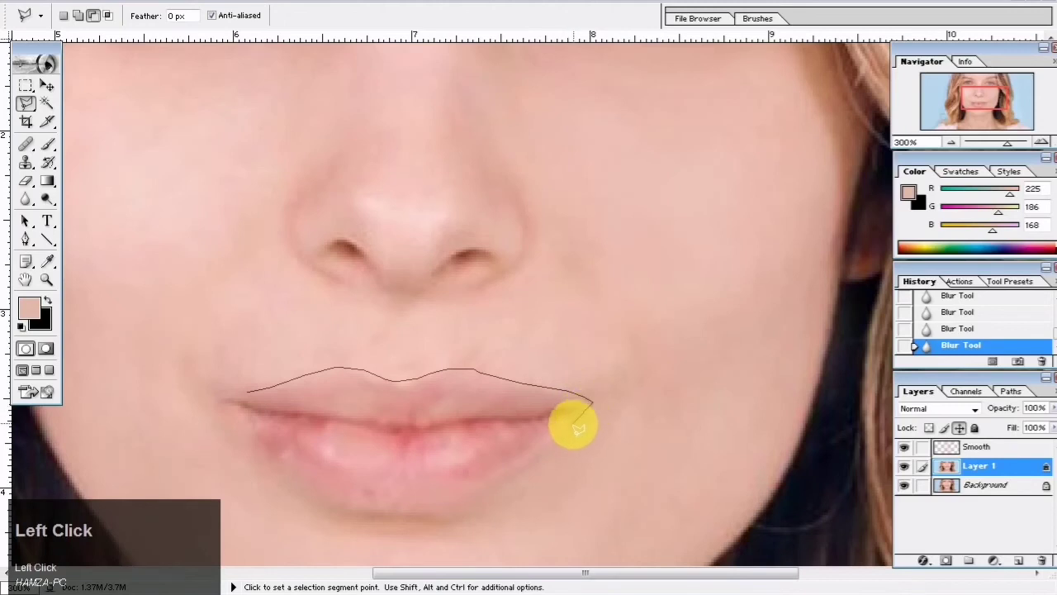
pyautogui.click(529, 459)
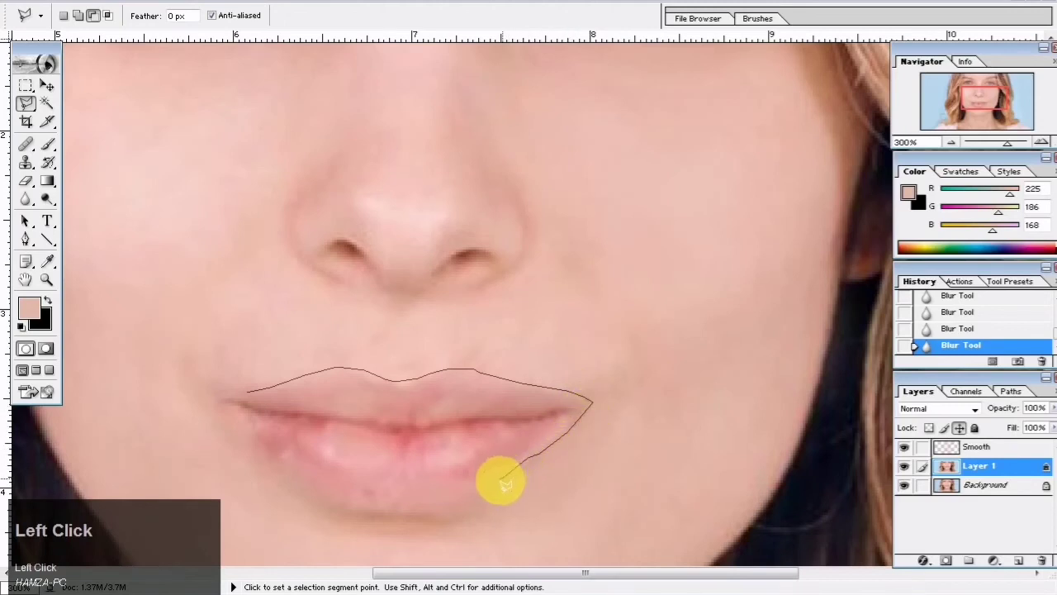
pyautogui.click(418, 509)
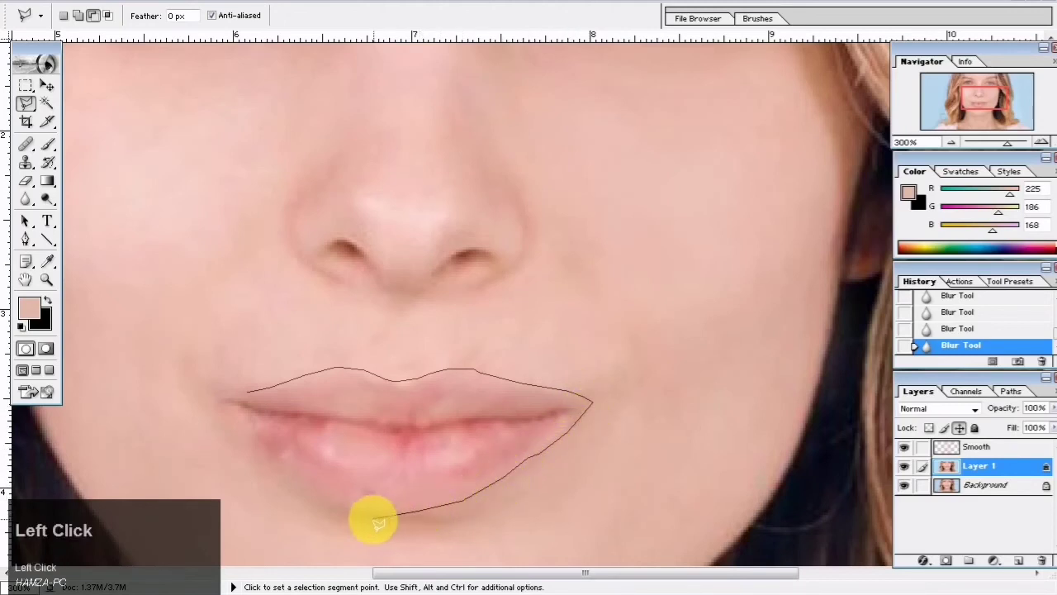
pyautogui.click(363, 510)
pyautogui.click(297, 474)
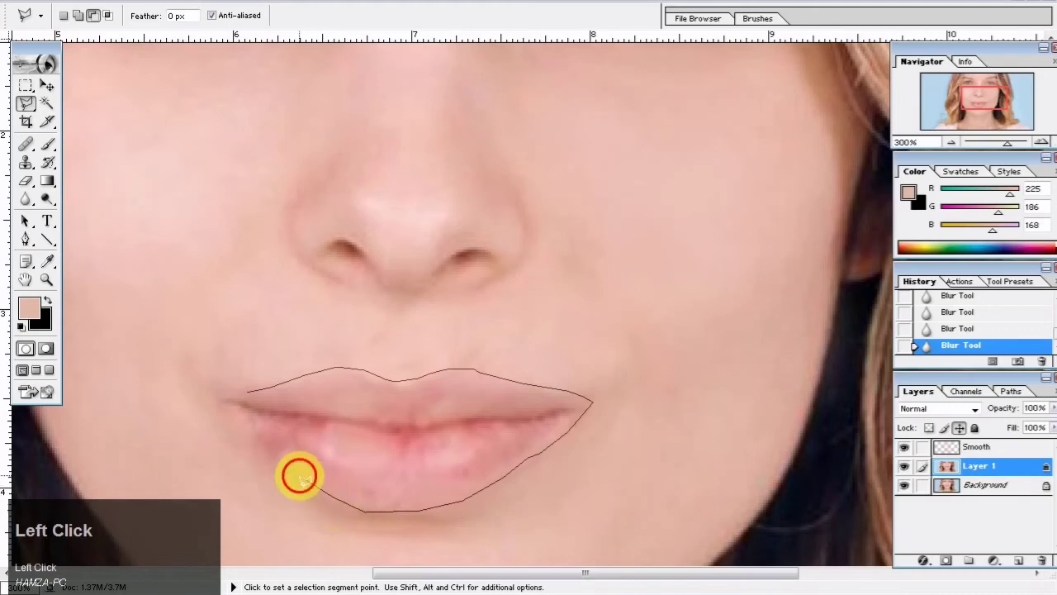
pyautogui.click(264, 448)
pyautogui.click(246, 414)
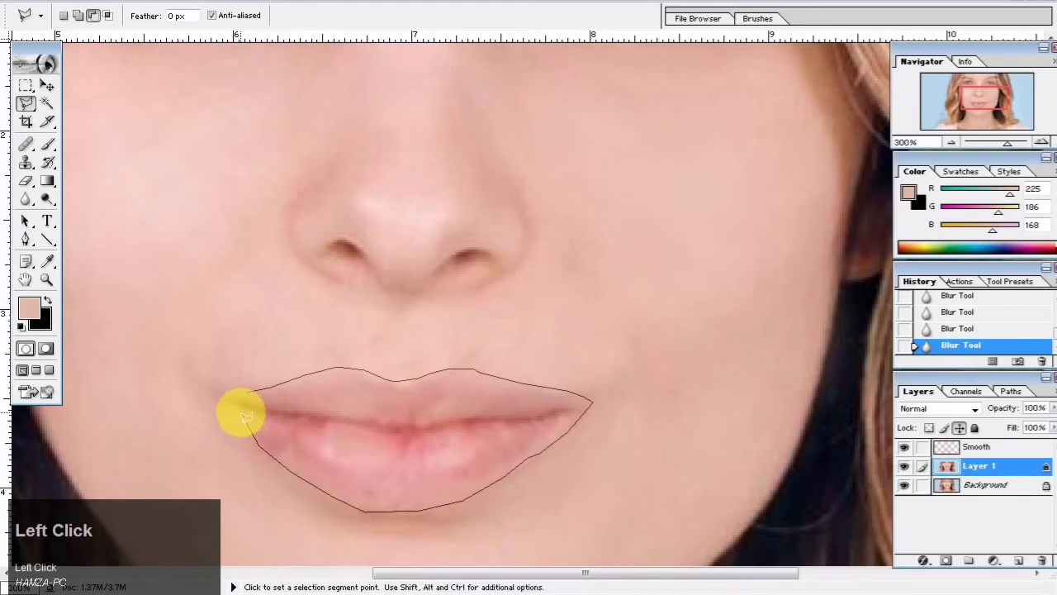
pyautogui.click(226, 402)
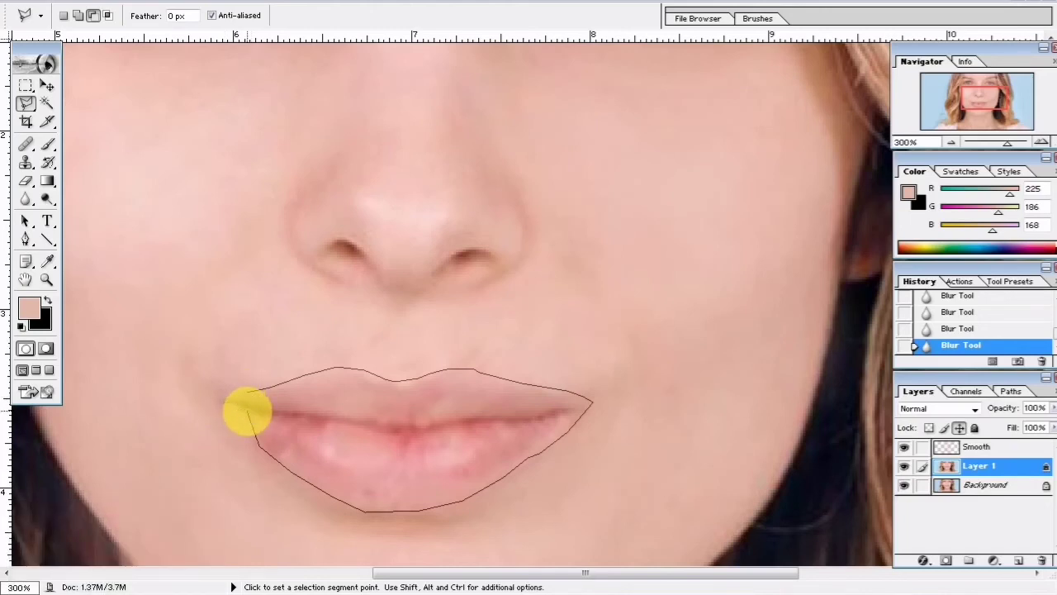
pyautogui.click(247, 410)
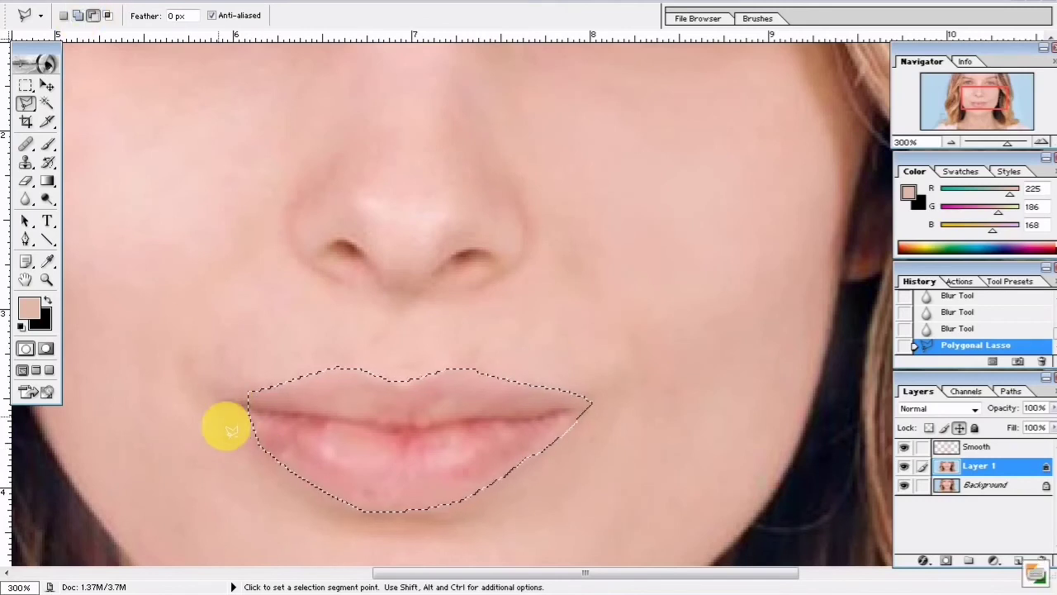
# Add the missed left-hand corner of the mouth to the lip selection with the Polygonal Lasso.
pyautogui.click(78, 16)
pyautogui.click(245, 420)
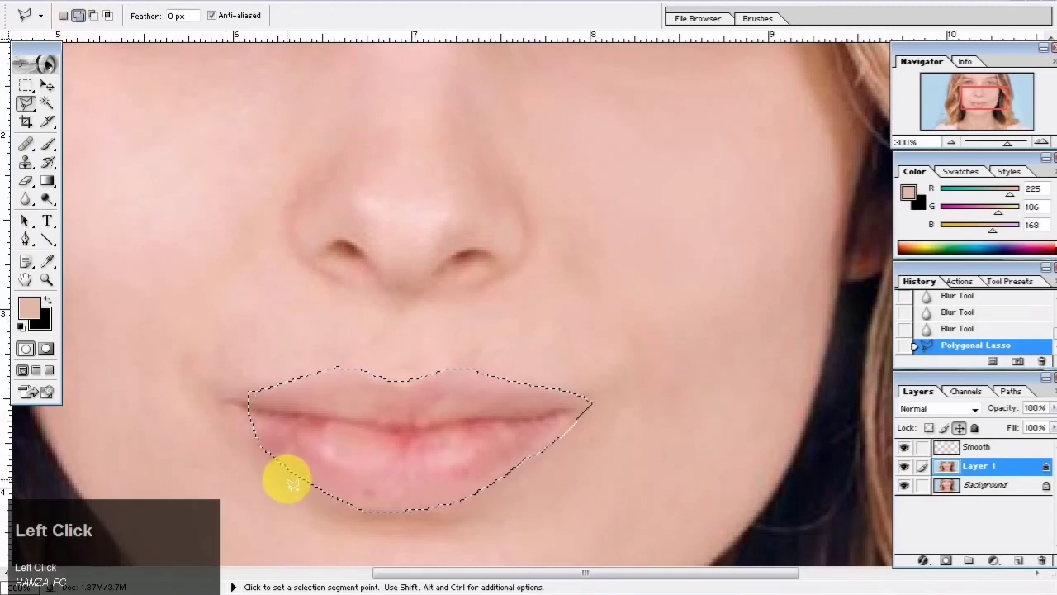
pyautogui.click(260, 444)
pyautogui.click(242, 425)
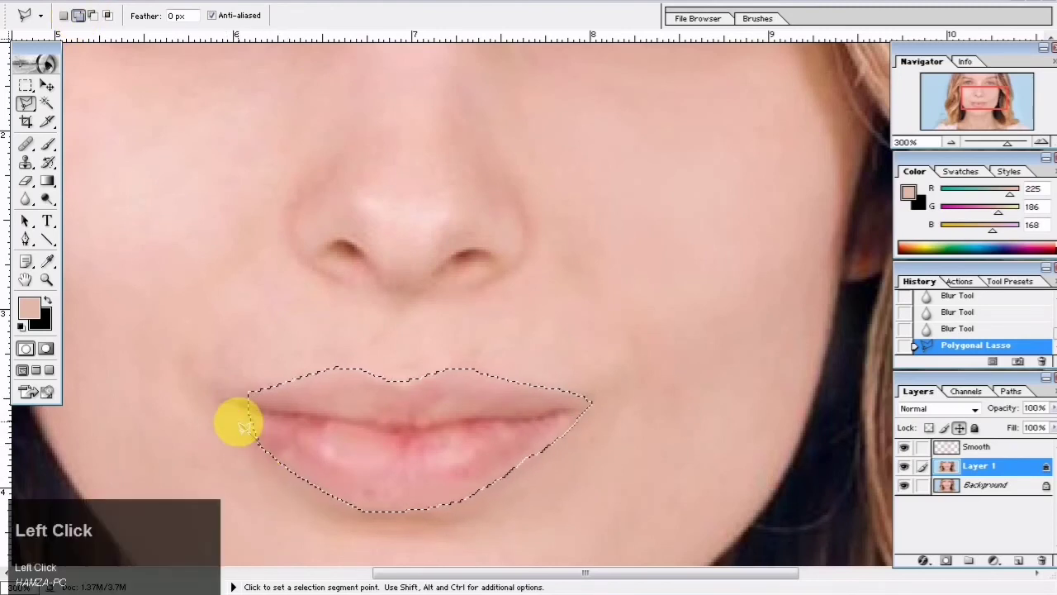
pyautogui.click(232, 409)
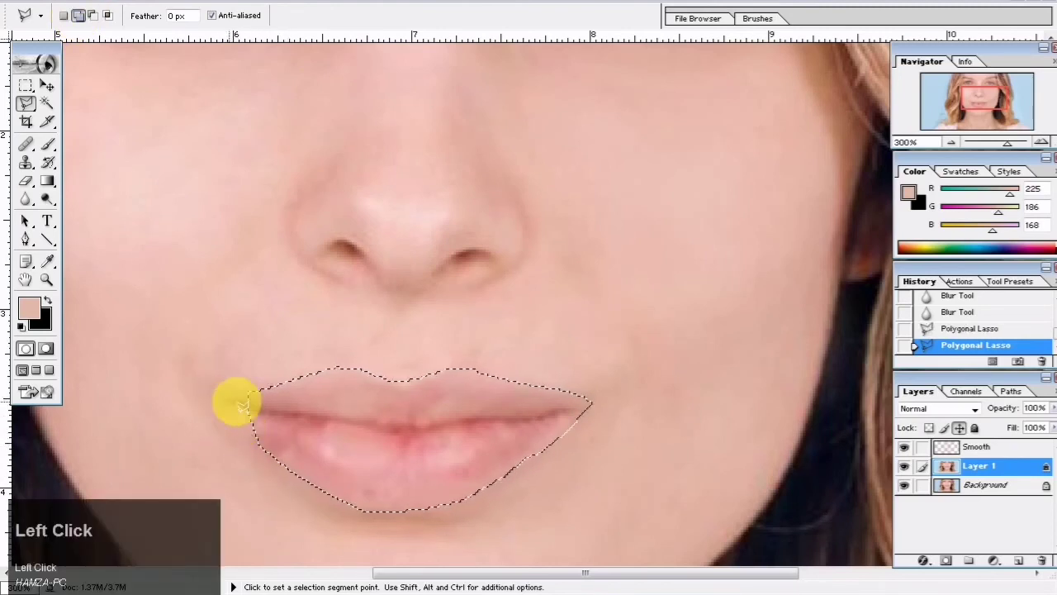
pyautogui.click(252, 395)
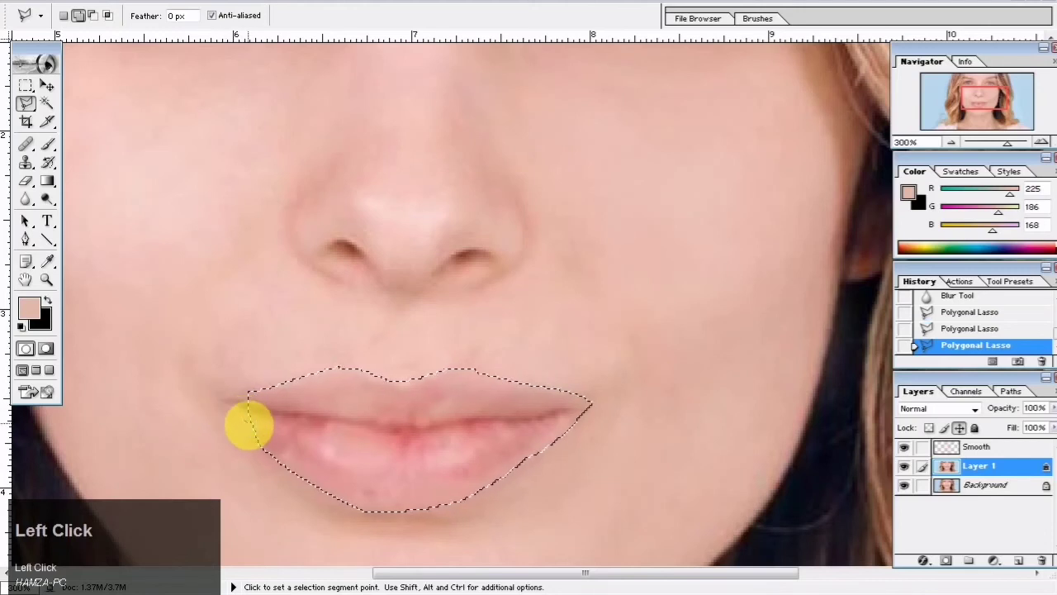
pyautogui.click(255, 433)
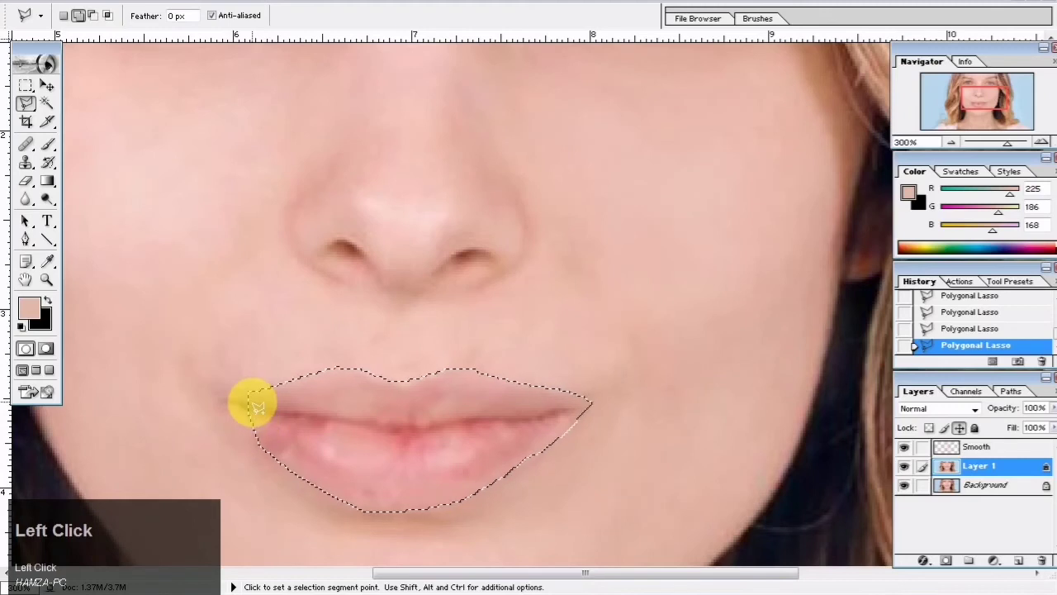
pyautogui.click(251, 397)
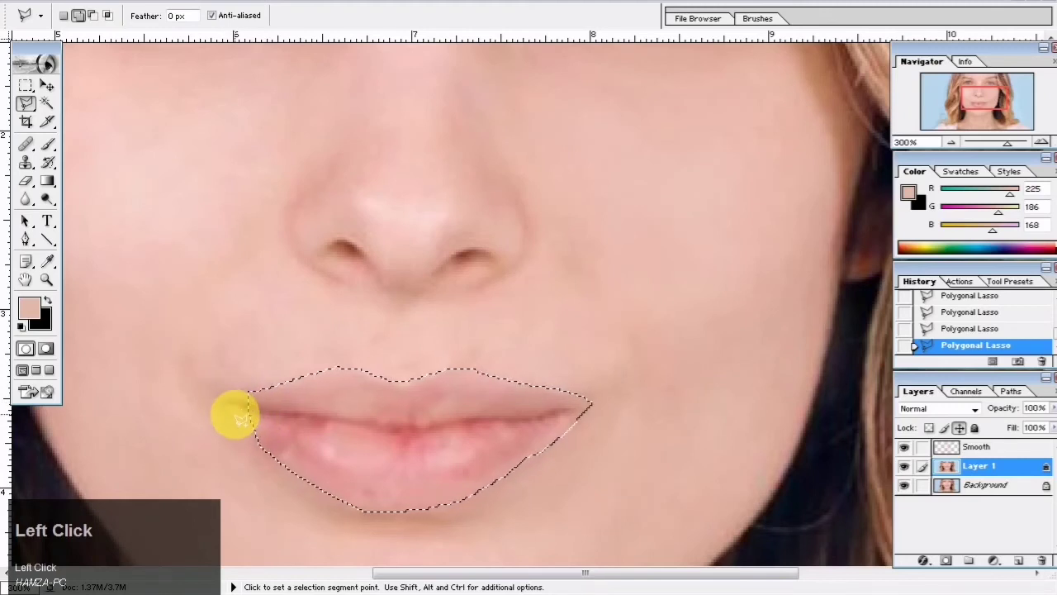
pyautogui.moveTo(246, 395); pyautogui.dragTo(227, 401)
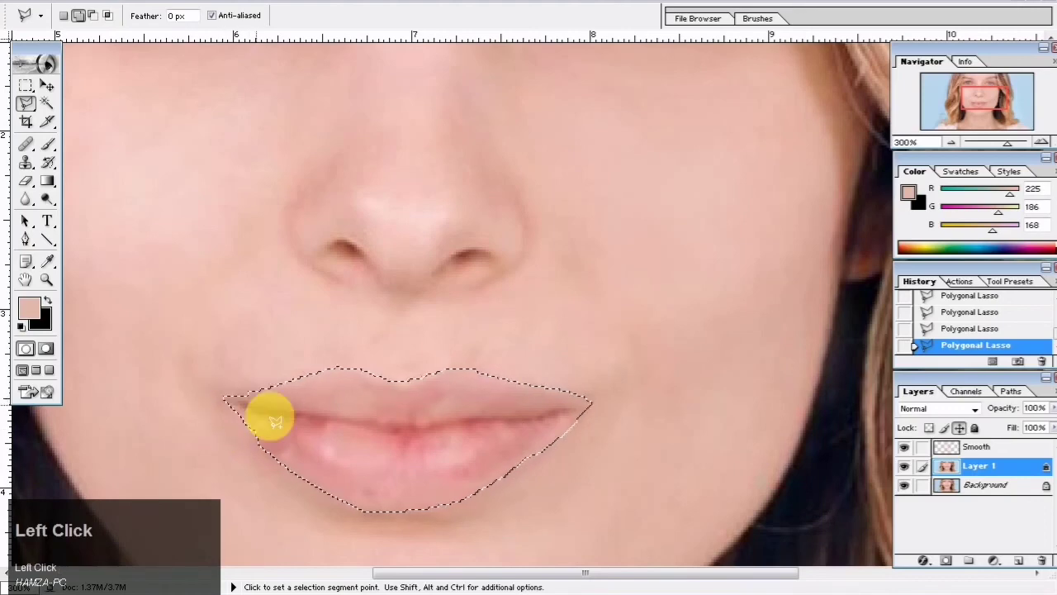
# Copy the selected lips to a new layer, and toggle the Smooth layer's visibility off and on to check the skin.
pyautogui.hotkey('ctrl', '-')
pyautogui.hotkey('ctrl', '-')
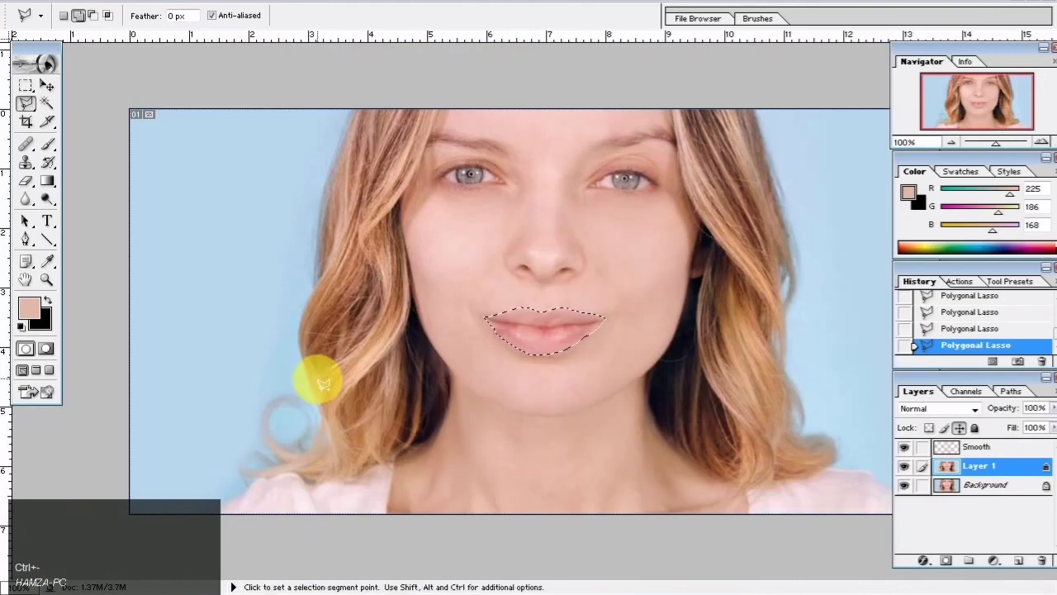
pyautogui.rightClick(552, 339)
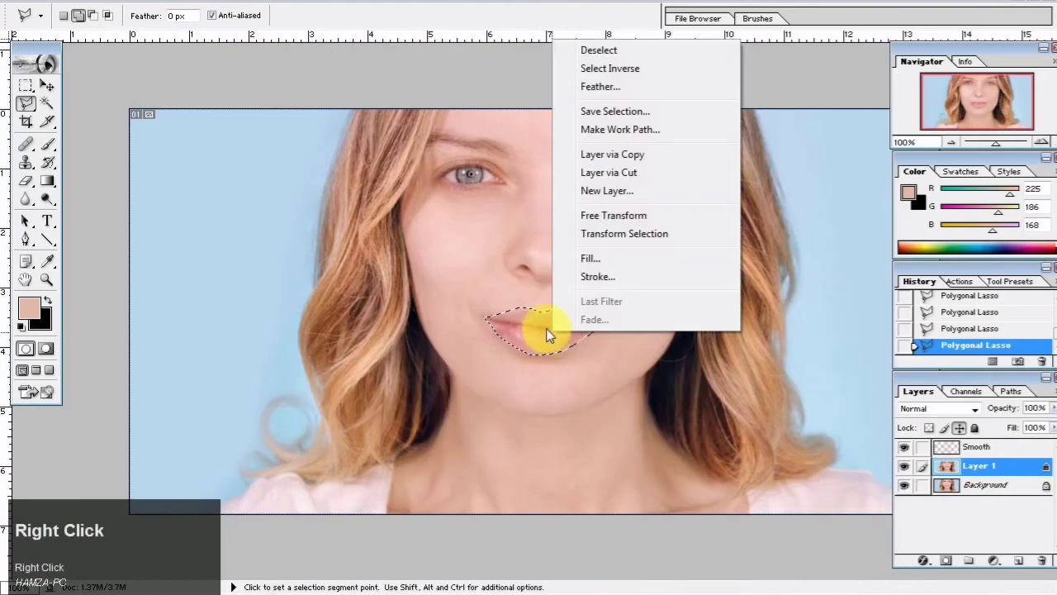
pyautogui.click(591, 155)
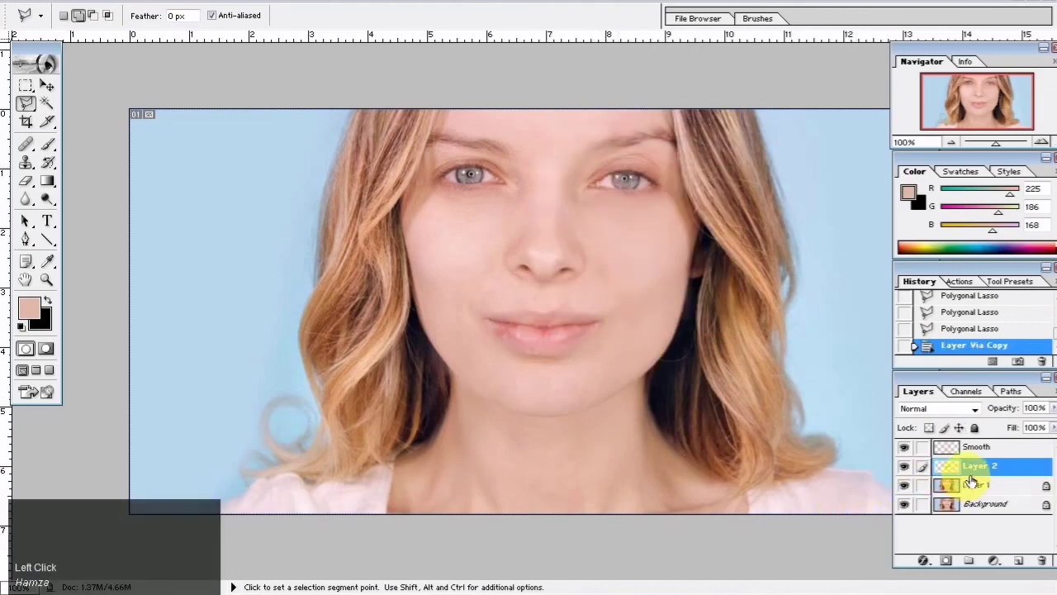
pyautogui.click(906, 450)
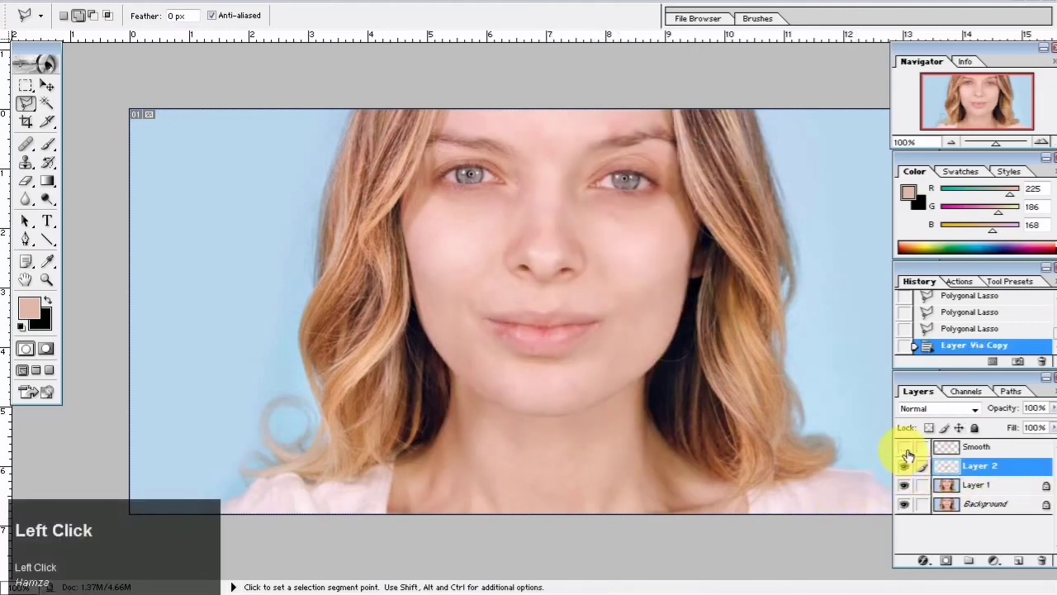
pyautogui.click(905, 448)
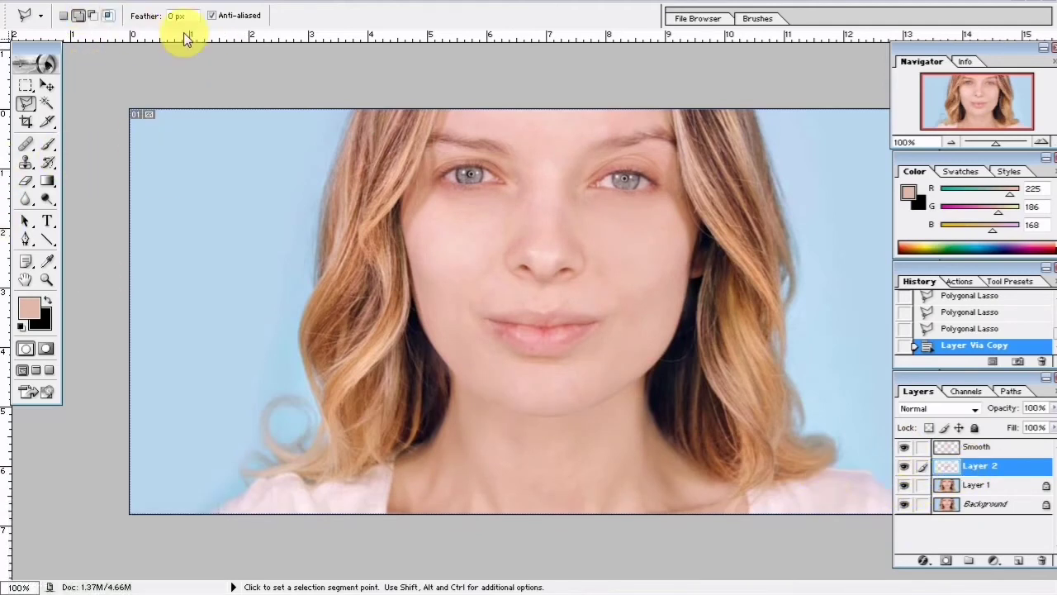
# Tint the lips on Layer 2 pink with Color Balance midtone levels of +58, -22 and +22.
pyautogui.hotkey('ctrl', 'b')
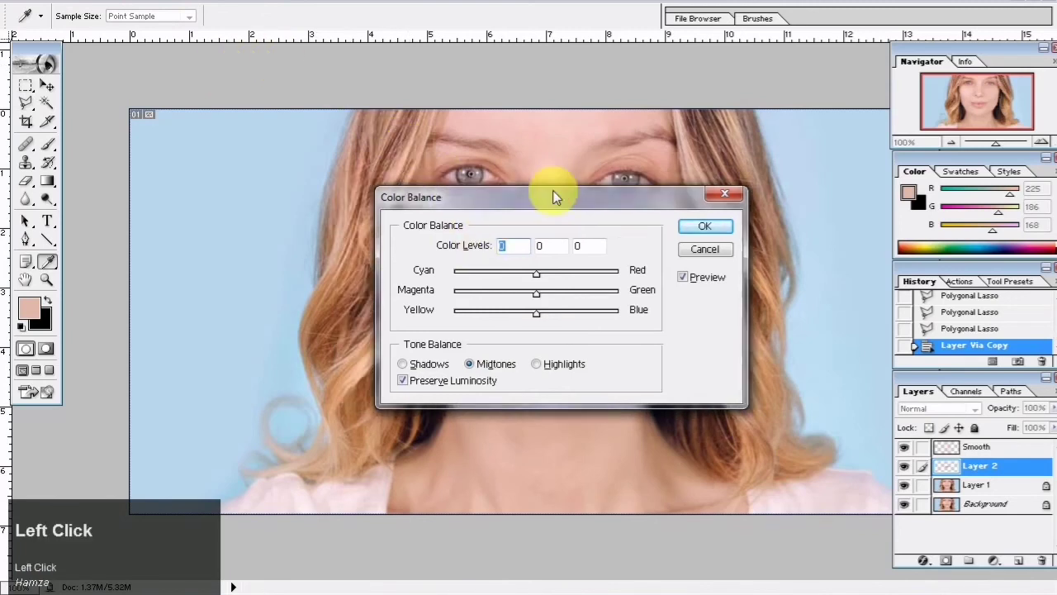
pyautogui.moveTo(552, 190); pyautogui.dragTo(883, 178)
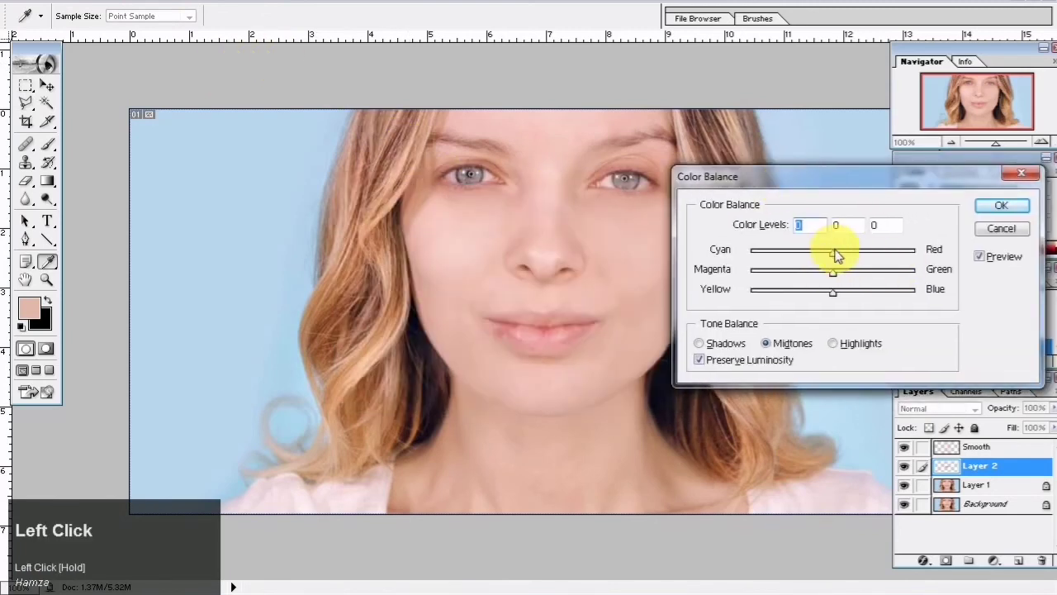
pyautogui.moveTo(834, 250); pyautogui.dragTo(854, 307)
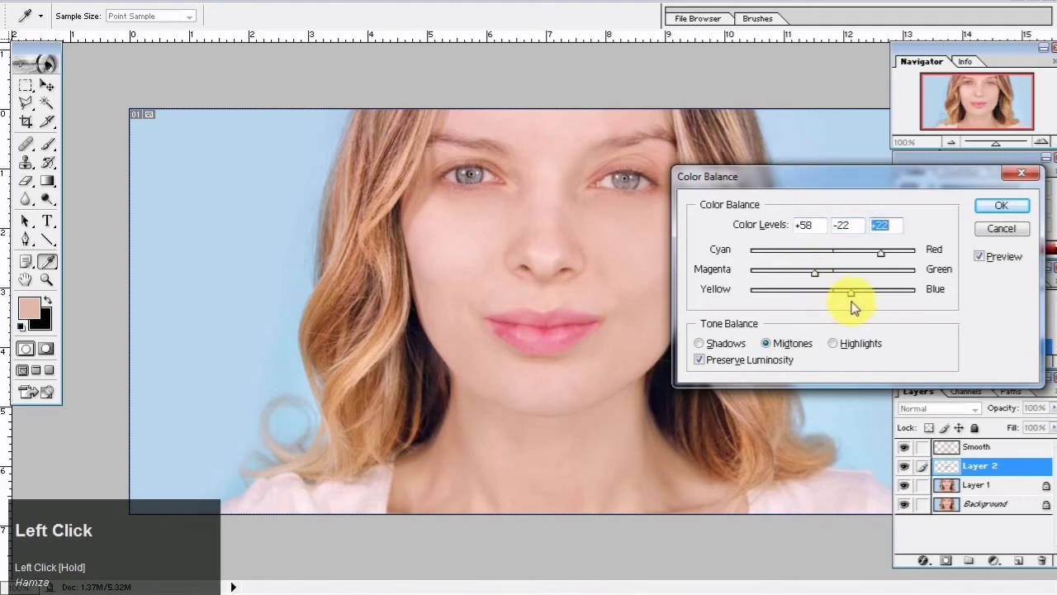
pyautogui.click(1001, 206)
pyautogui.press('l')
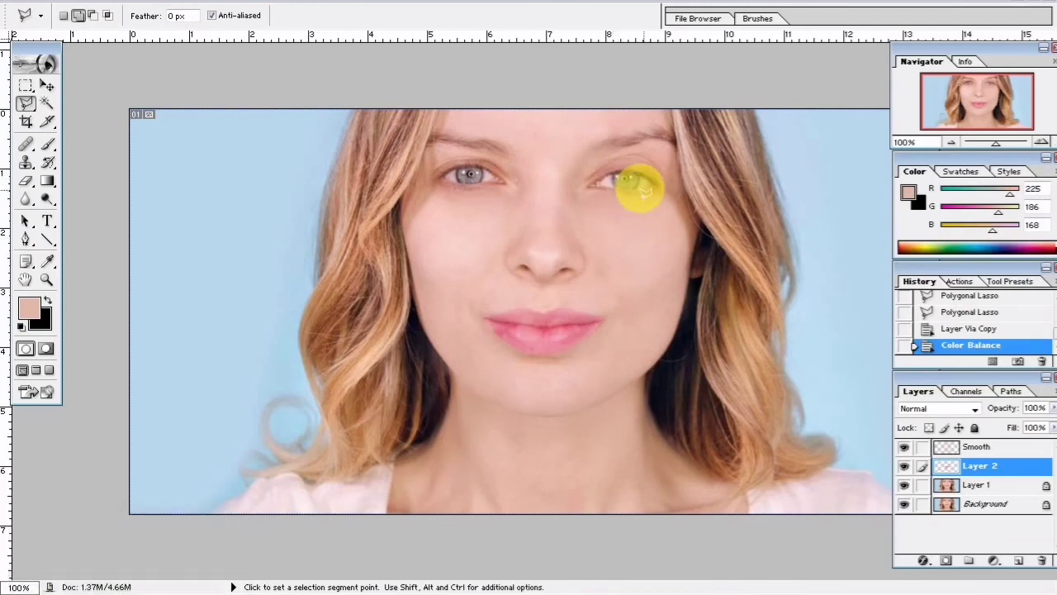
# Hide the Smooth layer, Layer 2 and Layer 1 to compare the retouch with the original portrait on the Background layer.
pyautogui.click(983, 487)
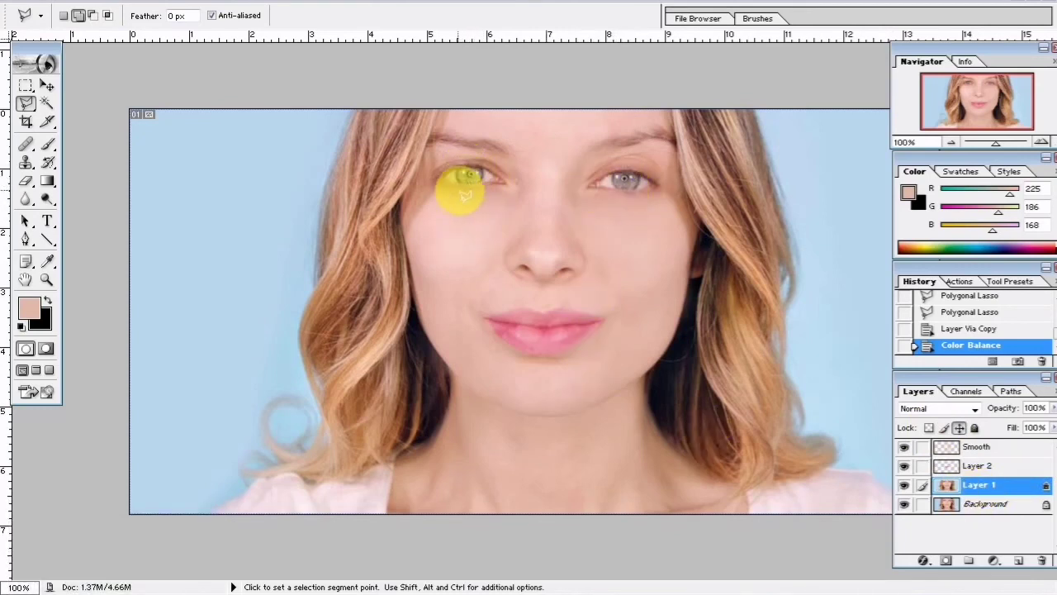
pyautogui.press('space')
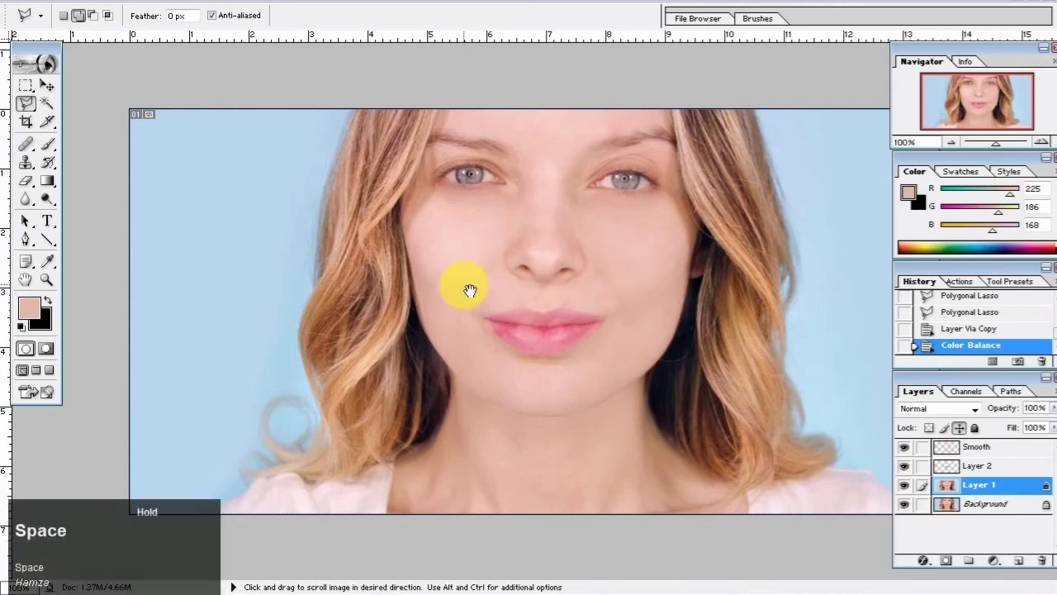
pyautogui.click(947, 450)
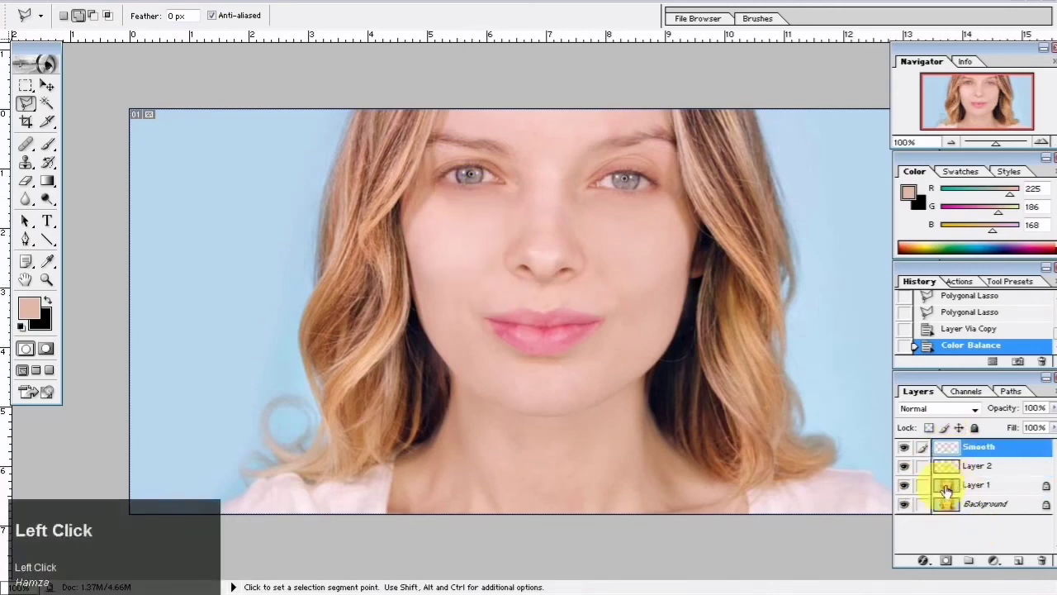
pyautogui.click(906, 448)
pyautogui.click(906, 466)
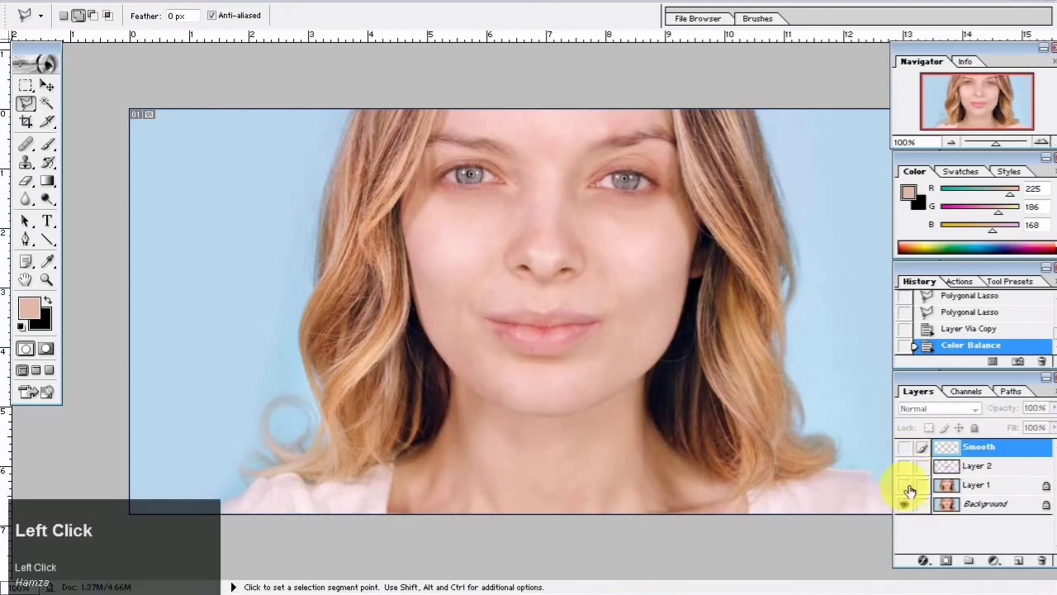
pyautogui.click(906, 487)
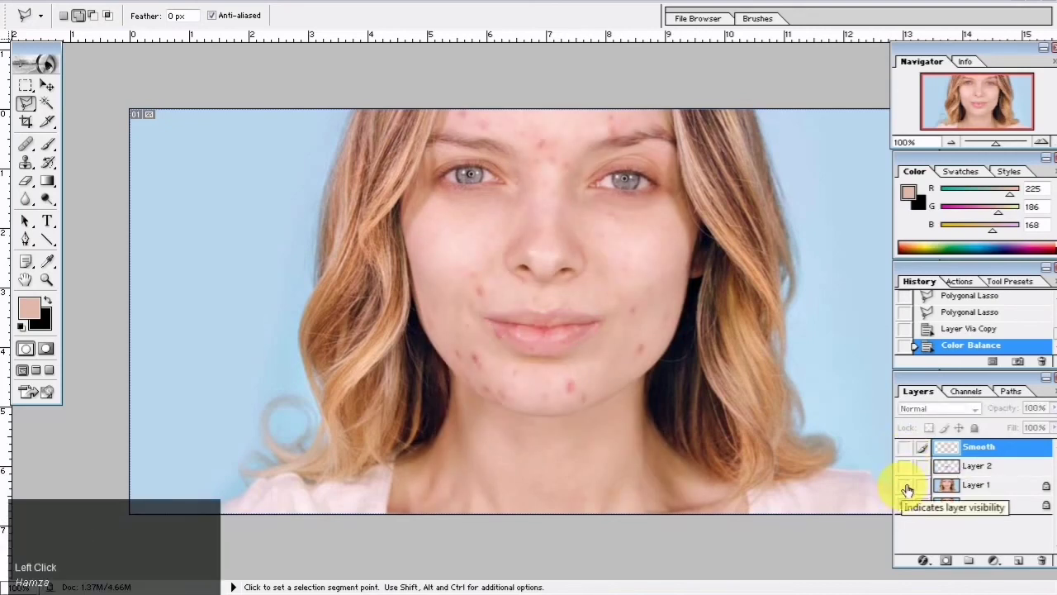
# Make Layer 1, Layer 2 and the Smooth layer visible again above the Background layer.
pyautogui.click(906, 485)
pyautogui.click(905, 467)
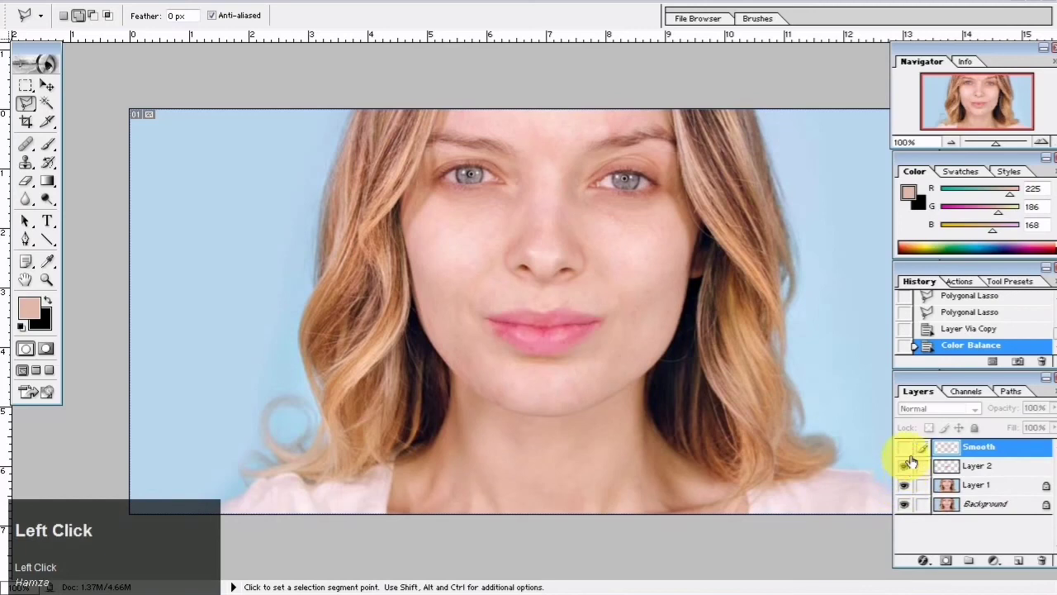
pyautogui.click(906, 448)
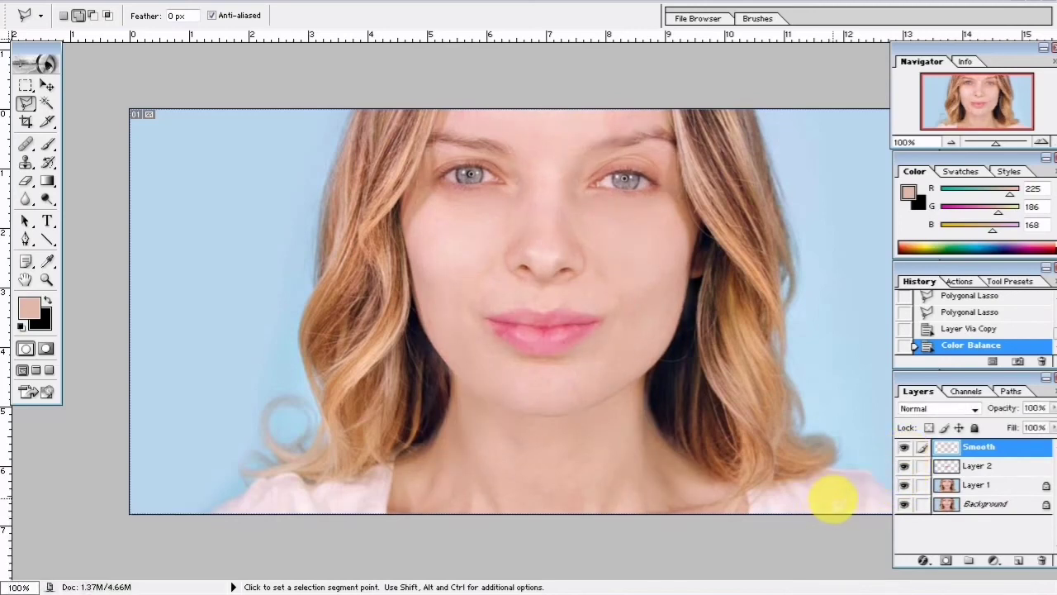
pyautogui.click(1054, 592)
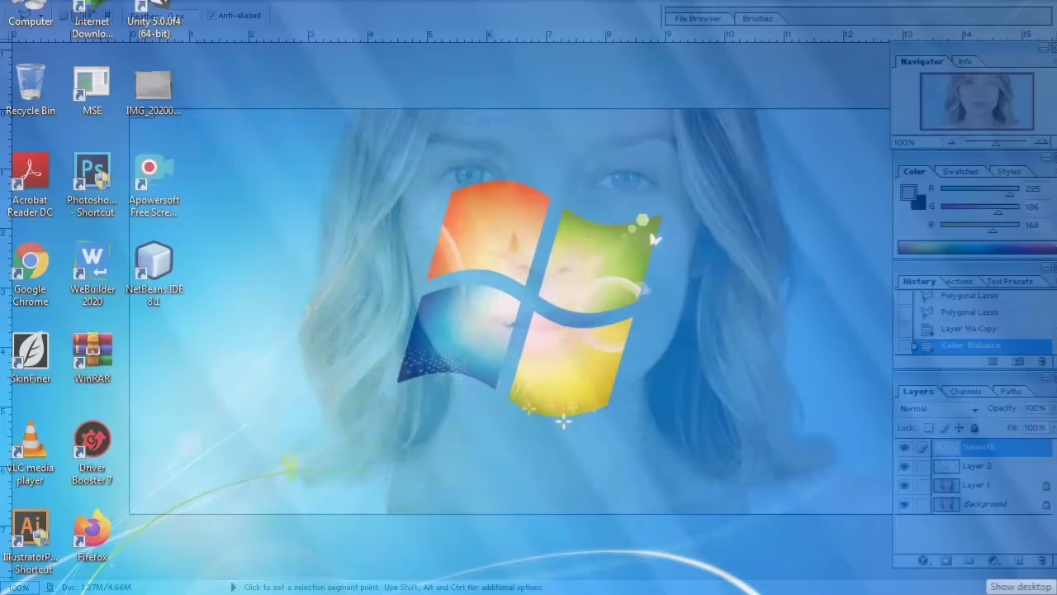
pyautogui.click(1054, 592)
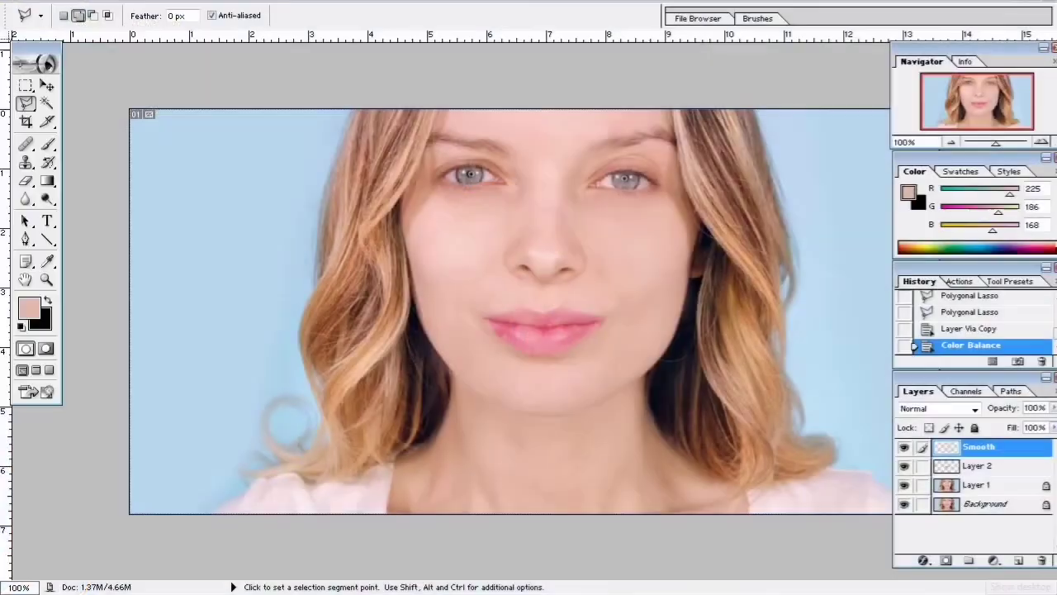
# Toggle the visibility of Layer 2 and the Smooth layer off and on to check the lip tint and skin smoothing.
pyautogui.click(1003, 466)
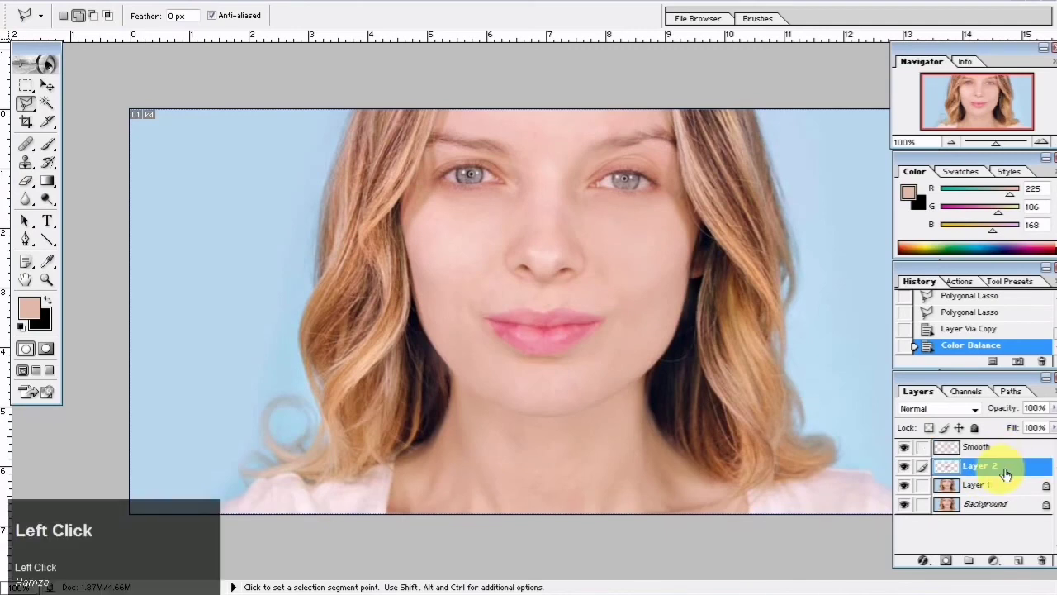
pyautogui.click(909, 467)
pyautogui.click(908, 467)
pyautogui.click(906, 447)
pyautogui.click(906, 447)
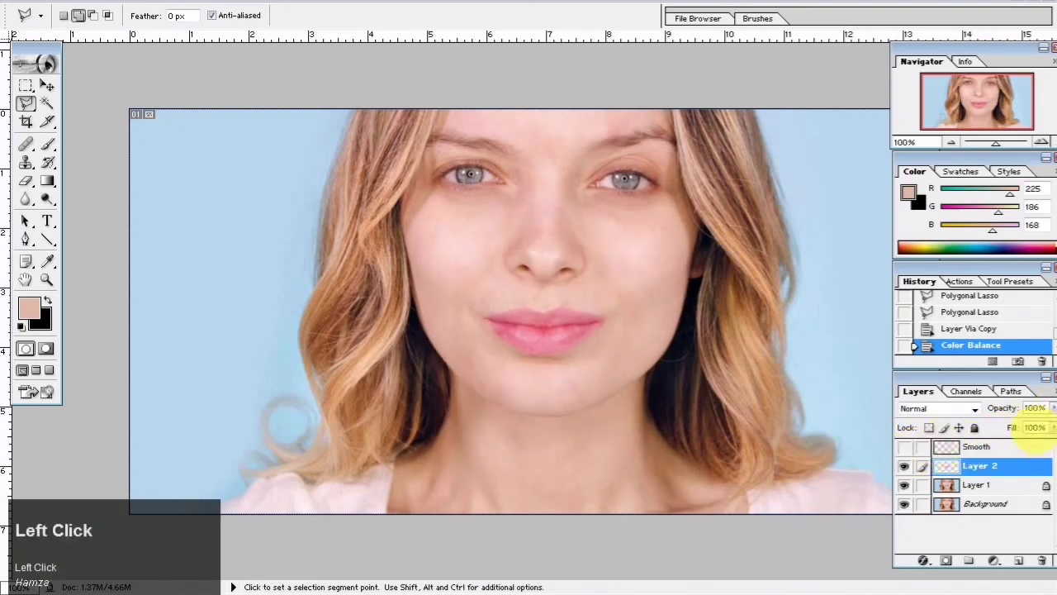
pyautogui.click(906, 447)
# Reduce the Smooth layer's opacity to 68%.
pyautogui.click(978, 447)
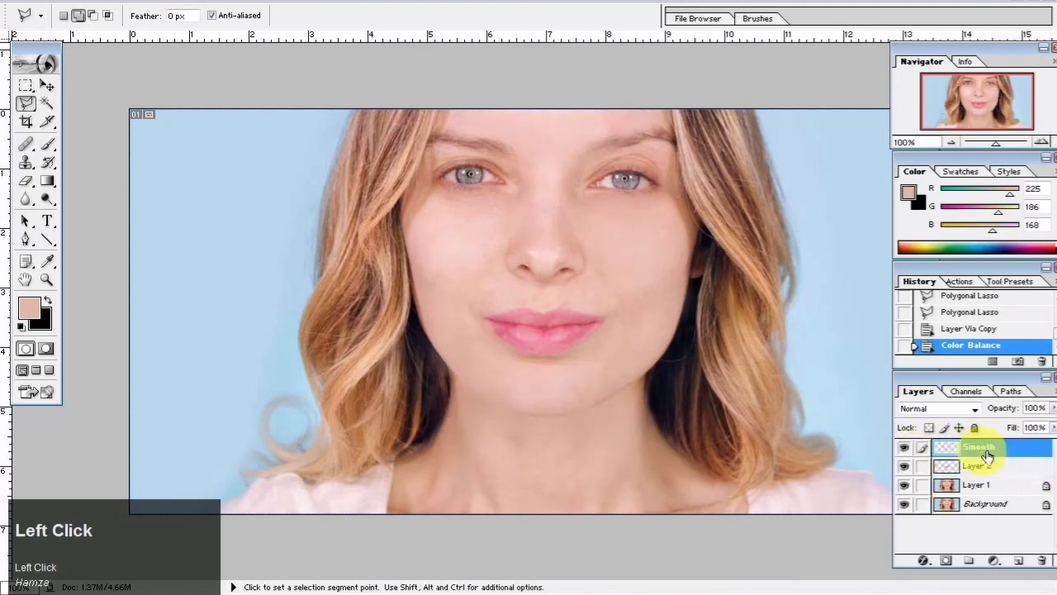
pyautogui.moveTo(1053, 407); pyautogui.dragTo(1018, 459)
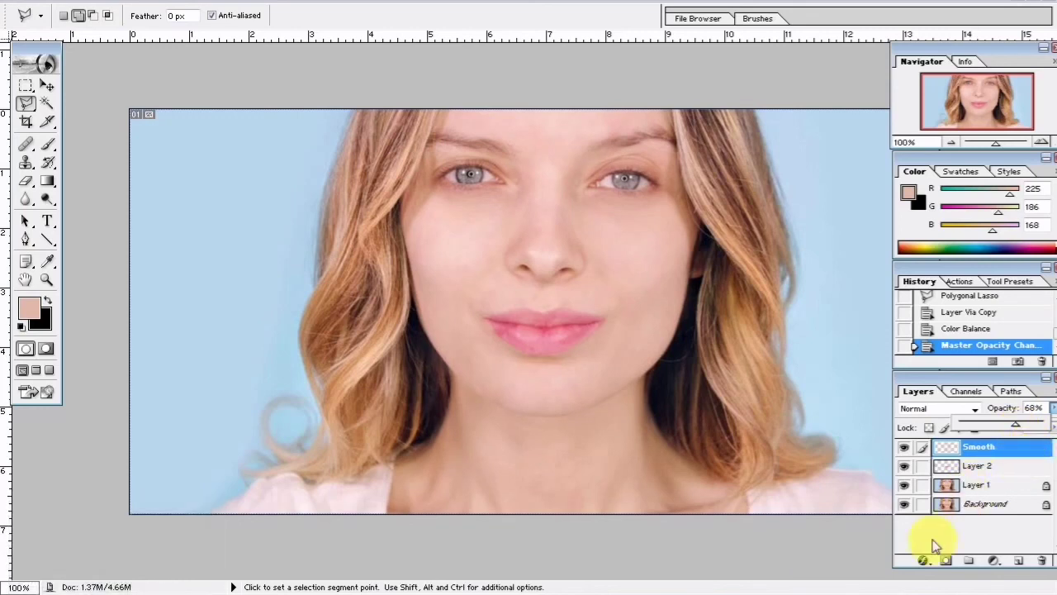
pyautogui.click(855, 553)
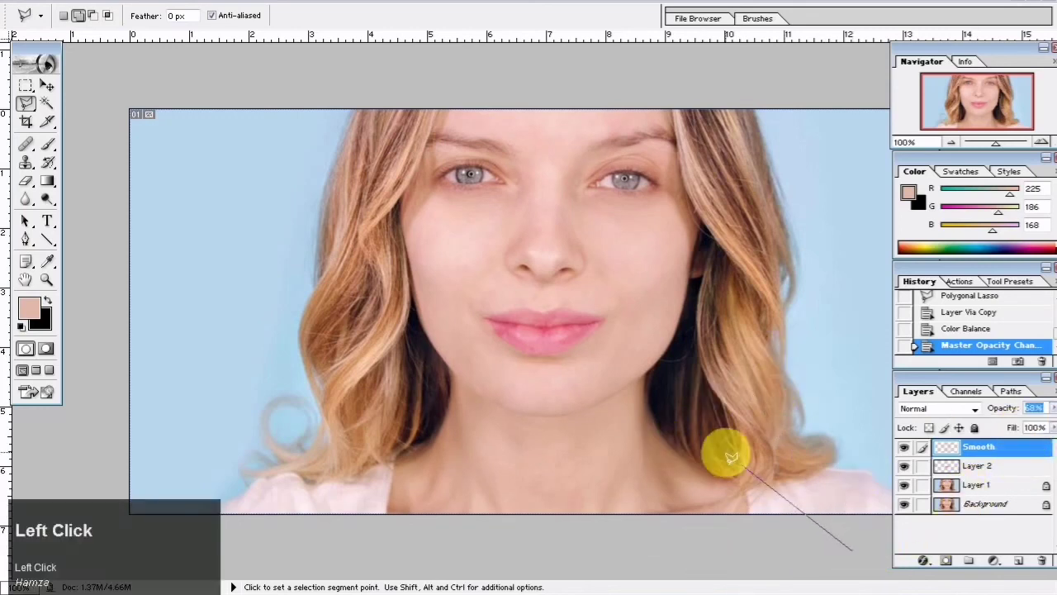
pyautogui.write('68')
pyautogui.press('Return')
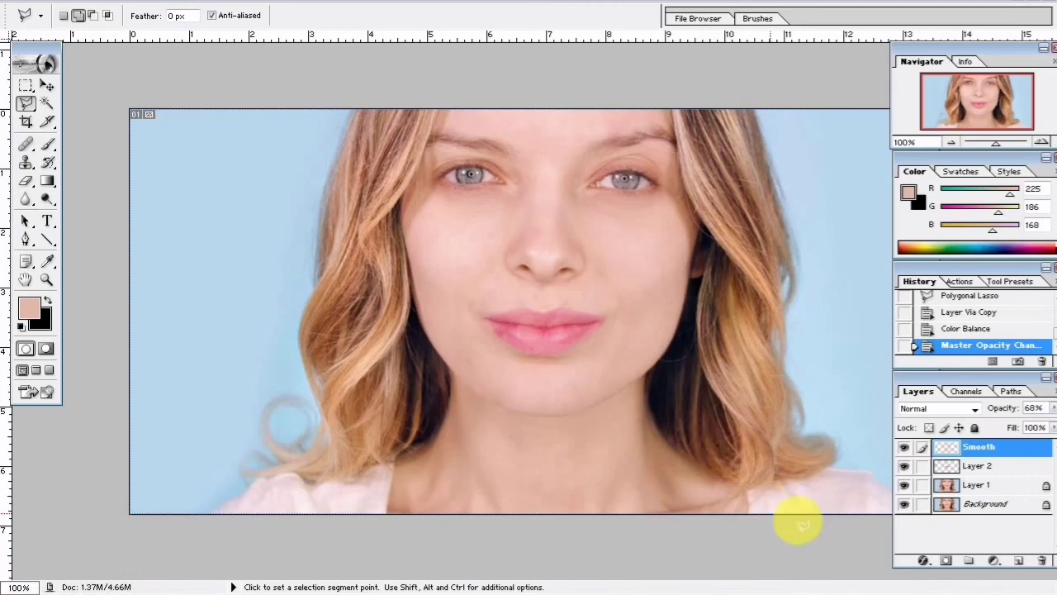
# Merge the Smooth layer and Layer 2 down into Layer 1, and toggle Layer 1's visibility to compare it with the original portrait.
pyautogui.hotkey('ctrl', 'e')
pyautogui.hotkey('ctrl', 'e')
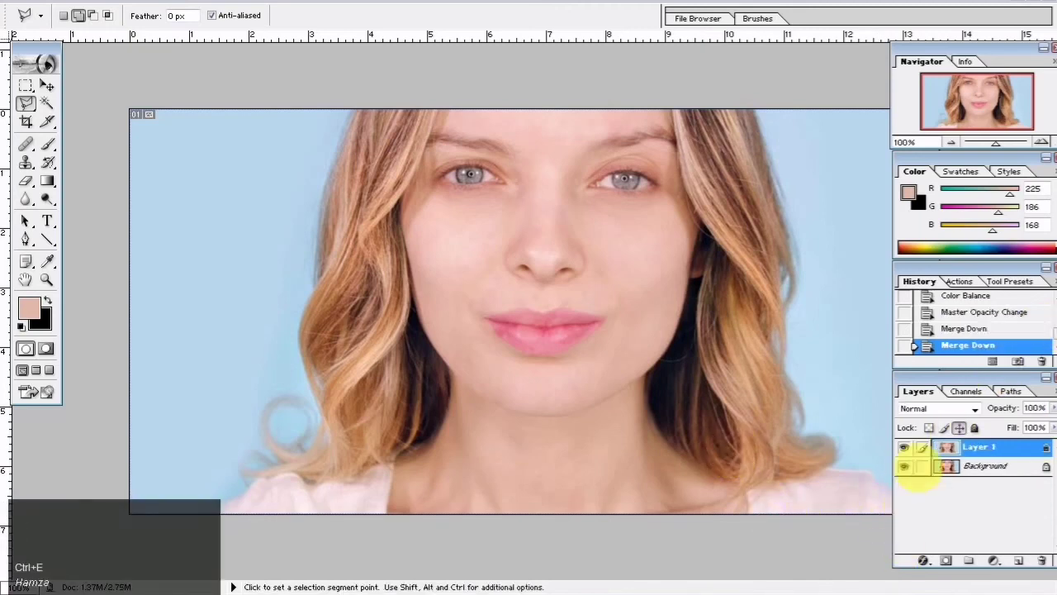
pyautogui.click(904, 448)
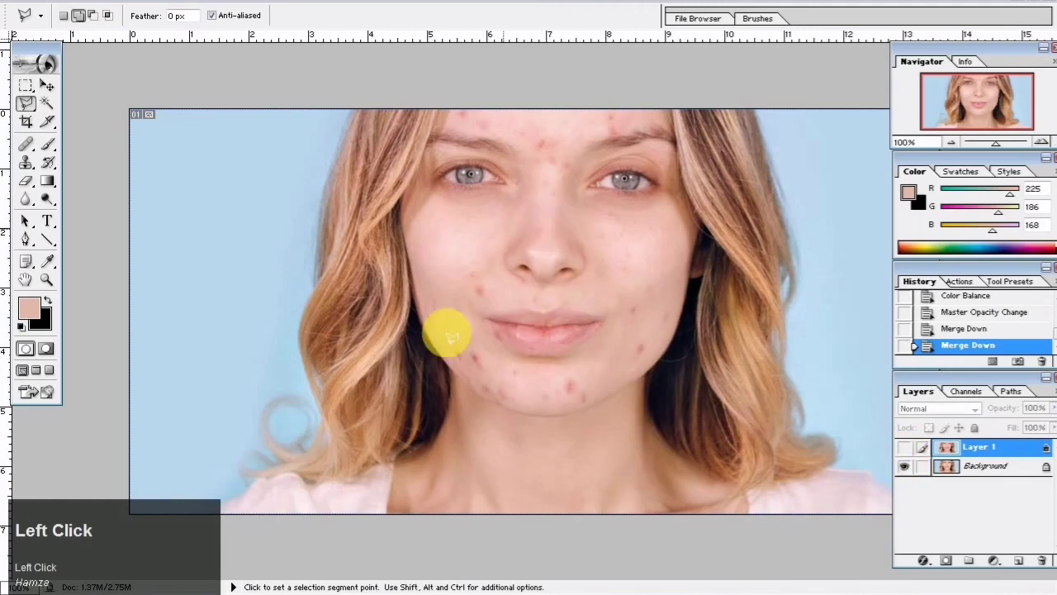
pyautogui.click(904, 448)
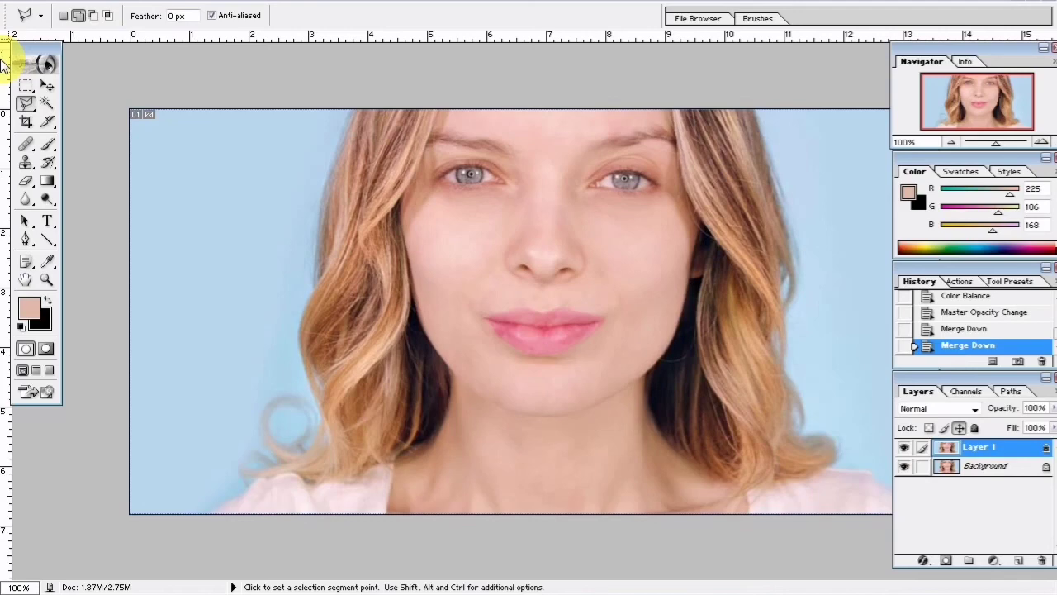
pyautogui.press('ctrl')
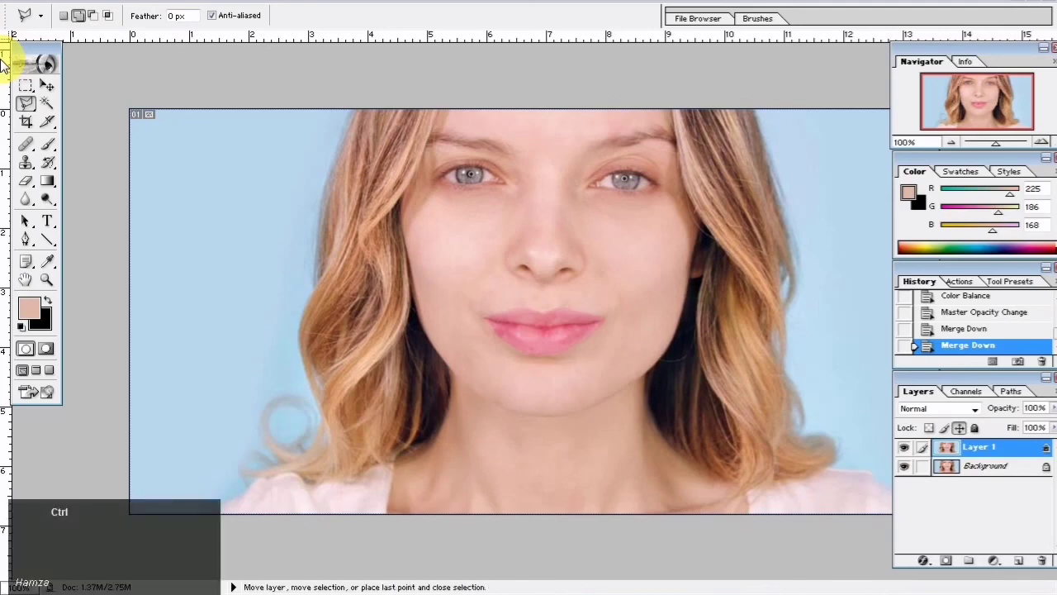